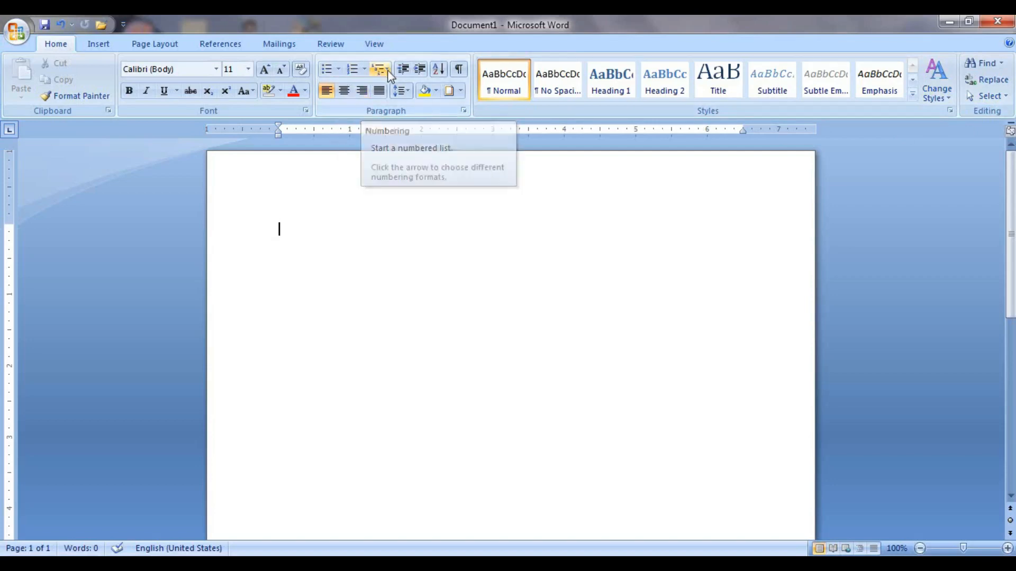
Start a checkmark bulleted list of three typed items, then end it and type a plain line.
left_click(339, 69)
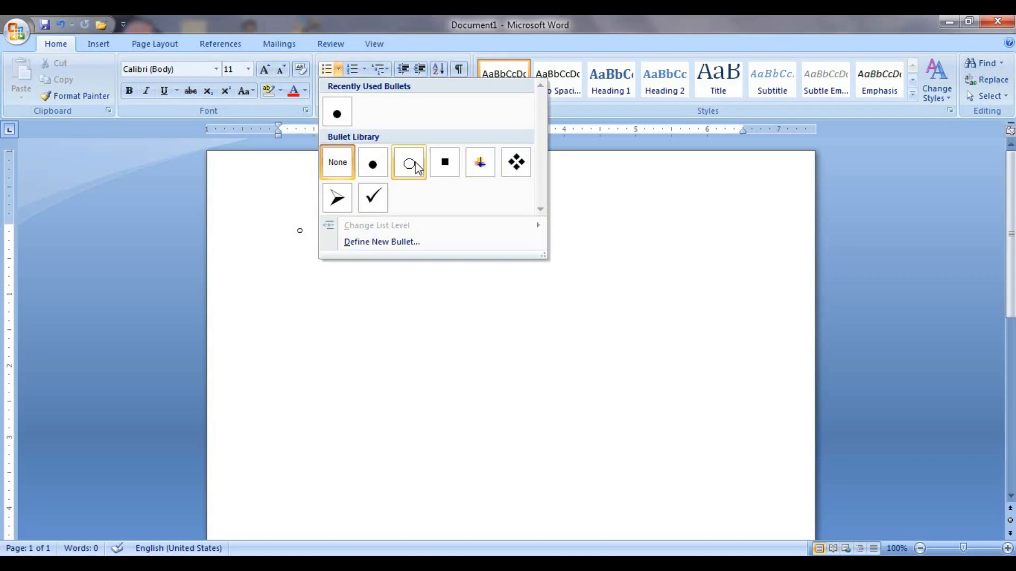
left_click(373, 199)
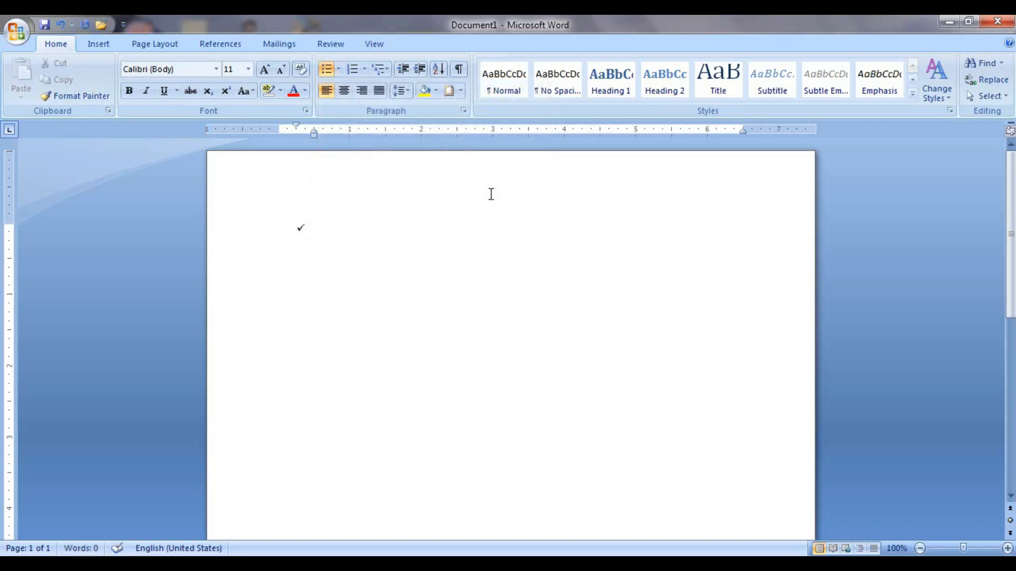
type("kdjhashajkshfshk")
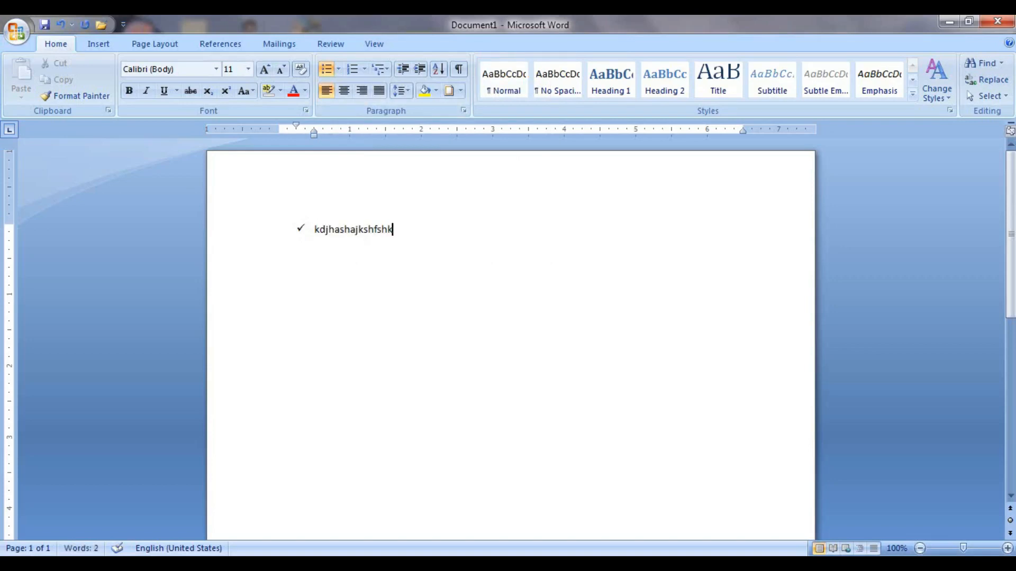
key("Return")
type("sdfhbsajdhfkjsh")
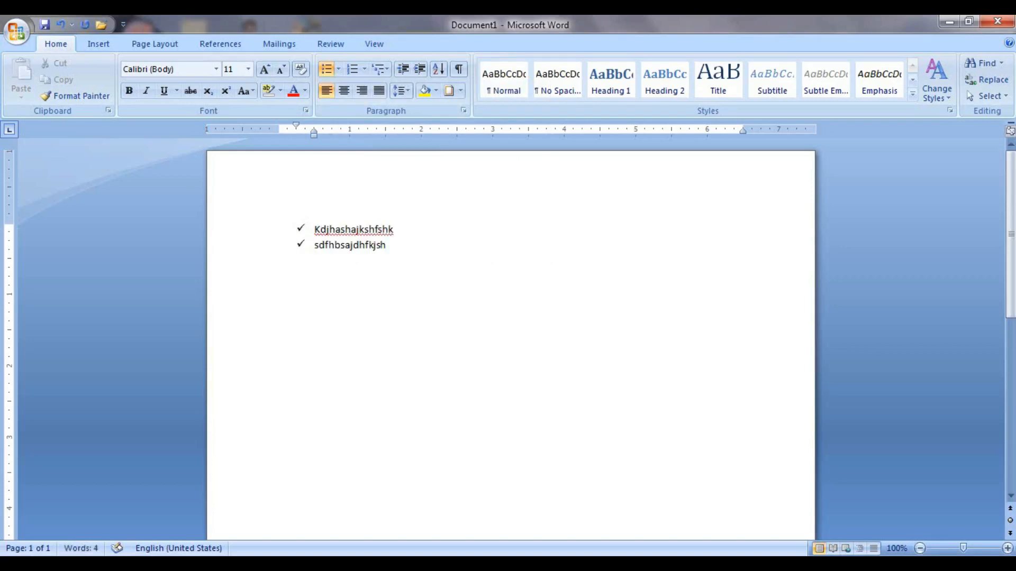
key("Return")
type("sdsdjhkjsdh")
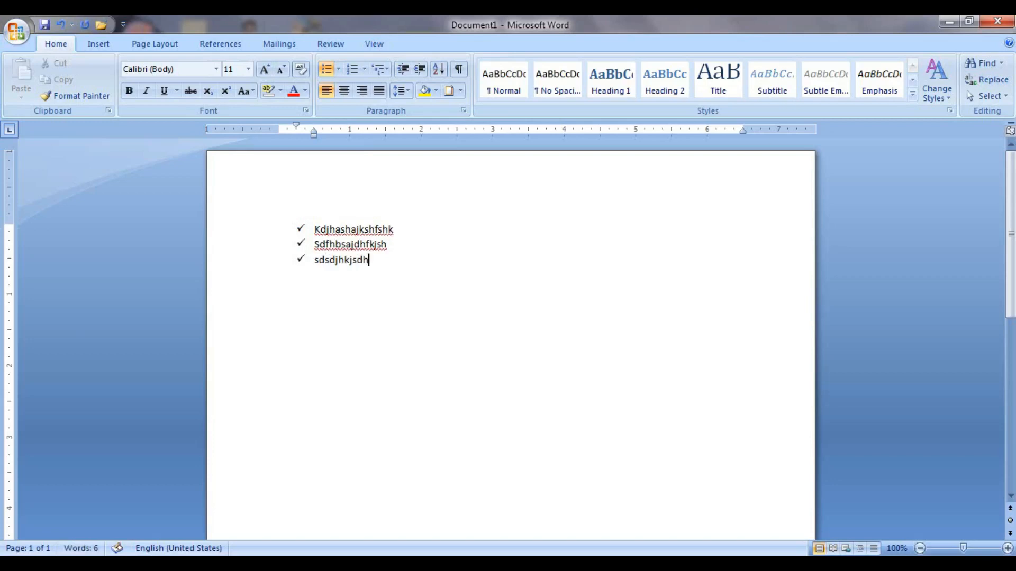
key("Return")
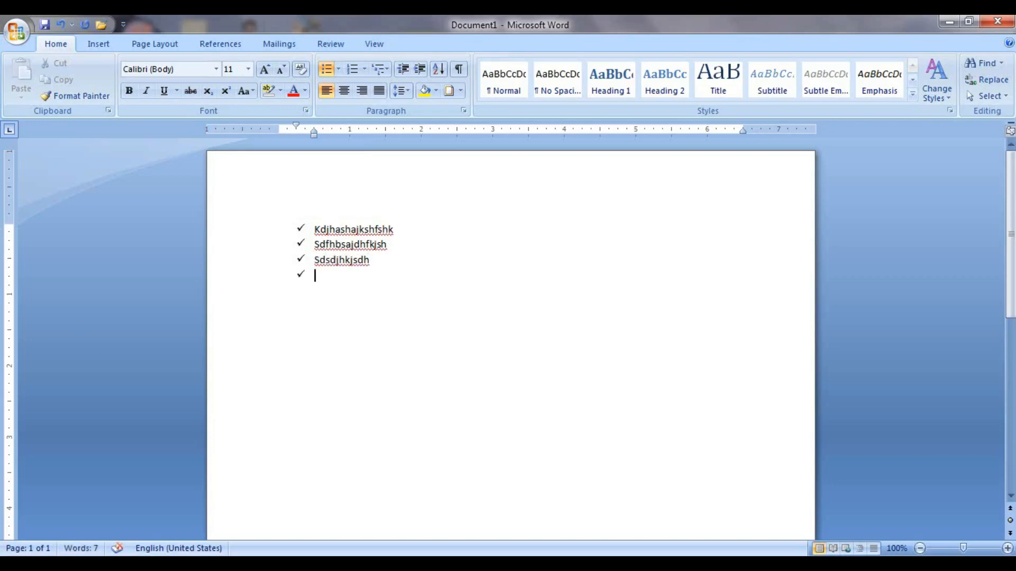
key("Return")
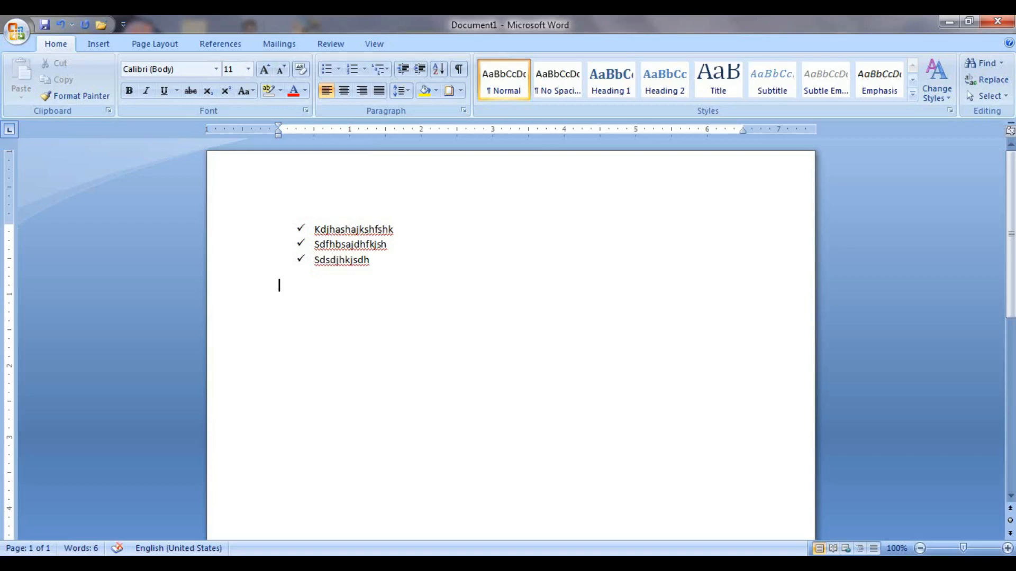
type("sdhfkjasdhkhasdfashdkhasdksh")
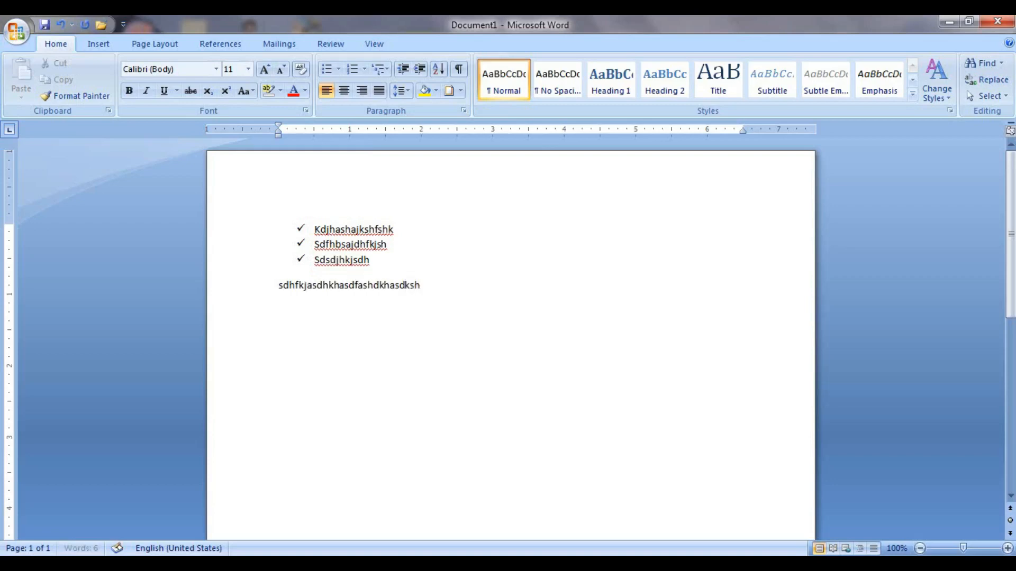
type("dds")
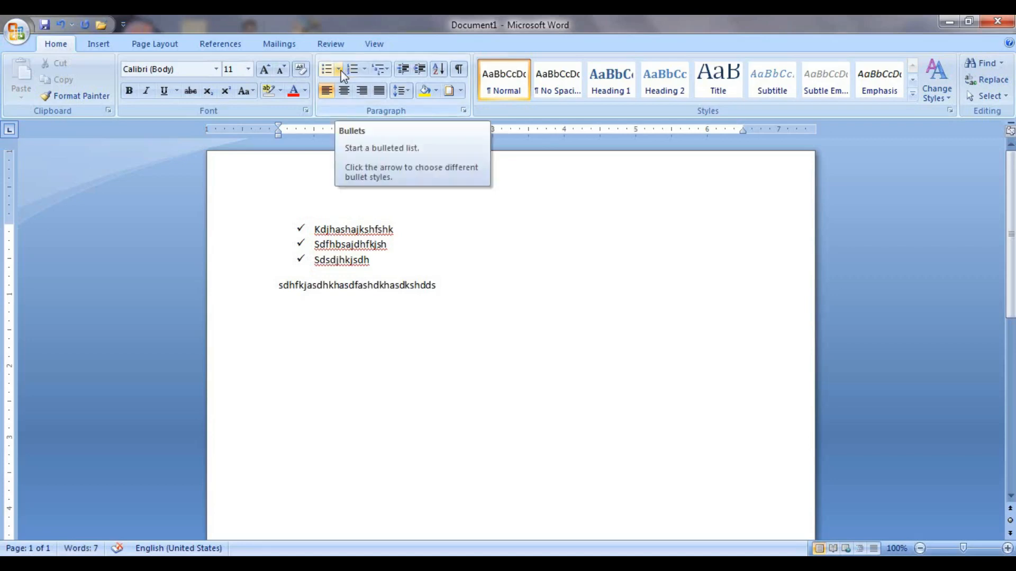
Clear the document and generate three sample paragraphs with =rand().
key("ctrl+a")
key("Delete")
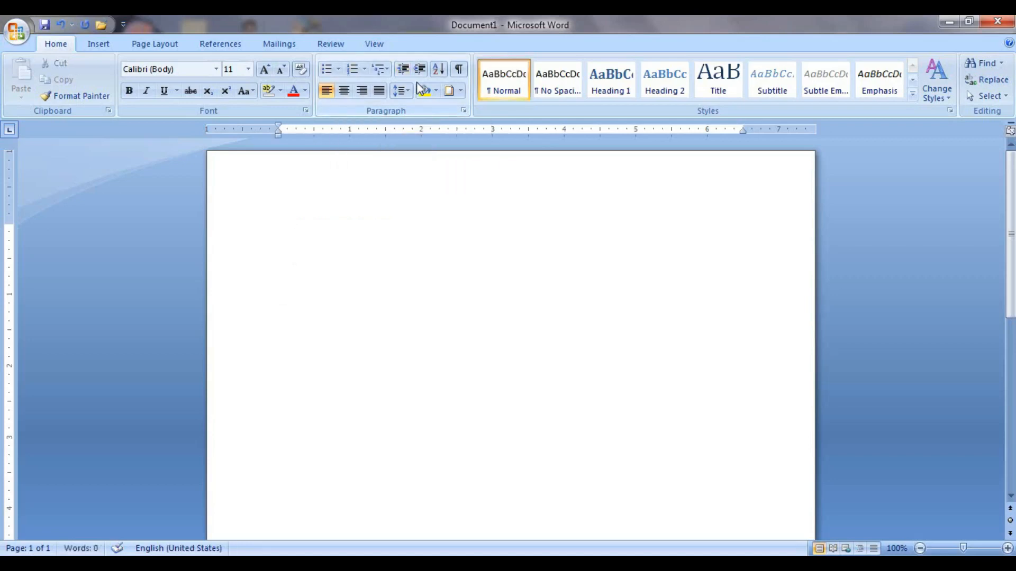
type("=rand()")
key("Return")
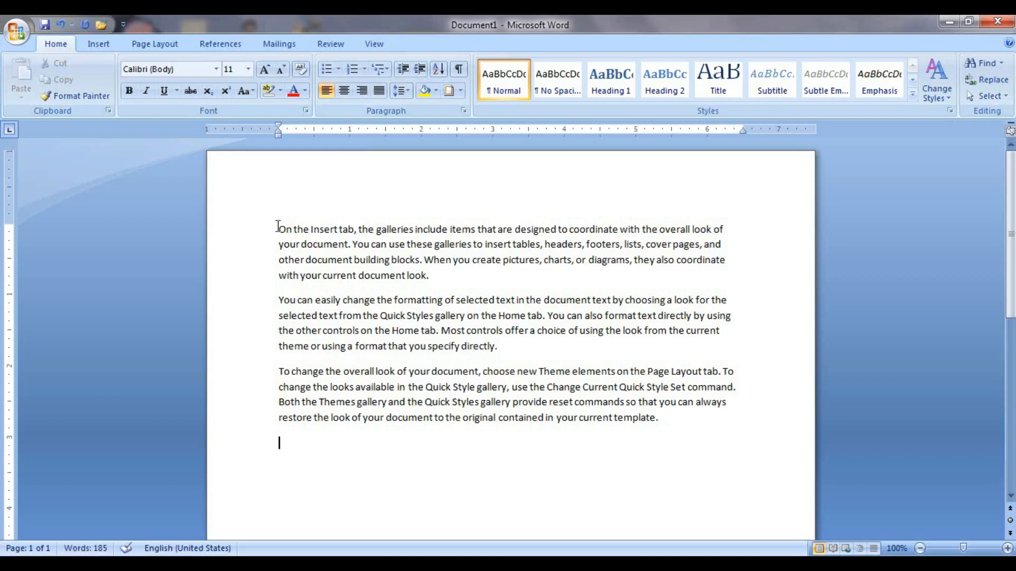
Bullet the three sample paragraphs with four-diamond bullets.
left_click_drag(277, 227, 663, 419)
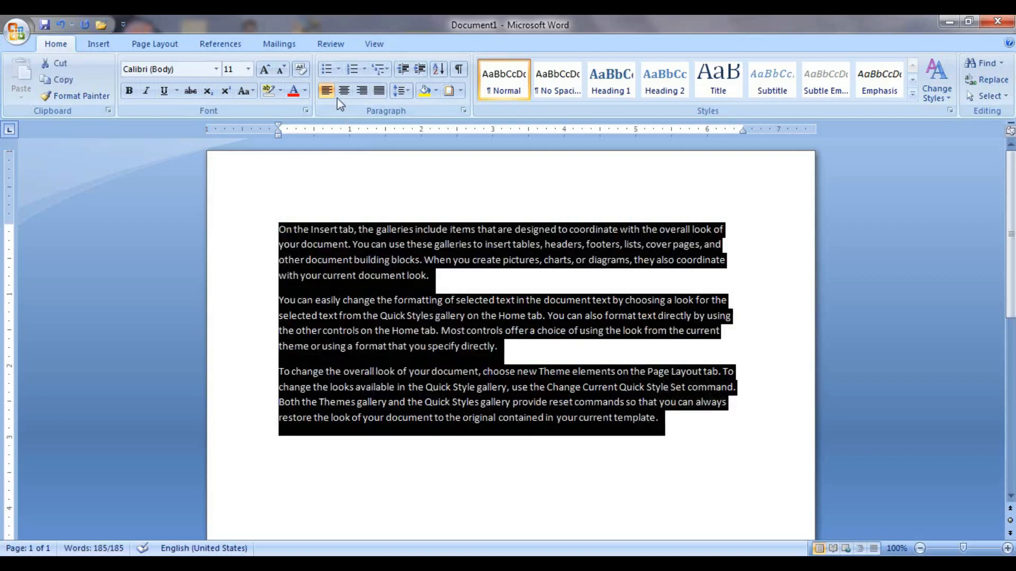
left_click(338, 74)
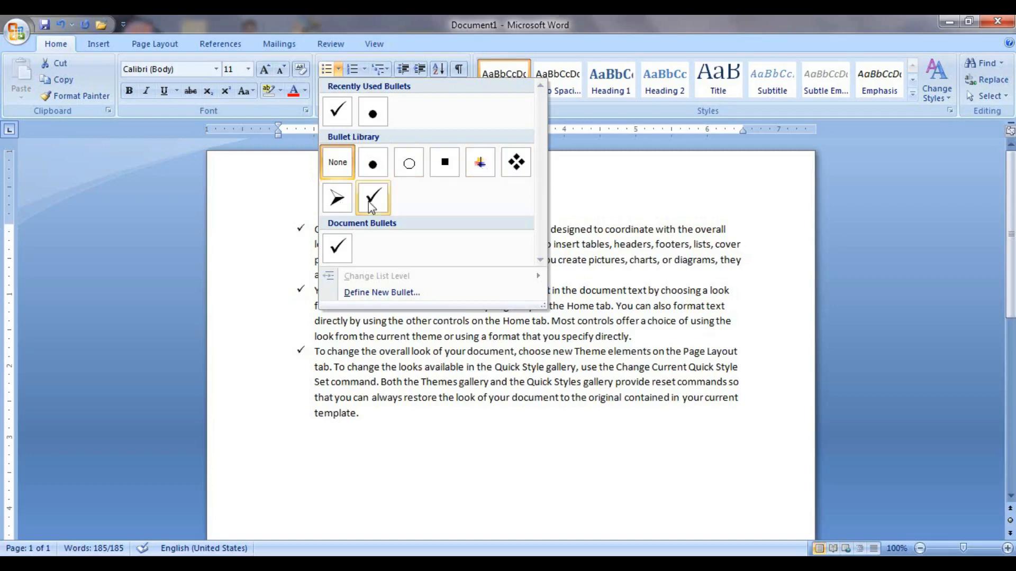
left_click(515, 162)
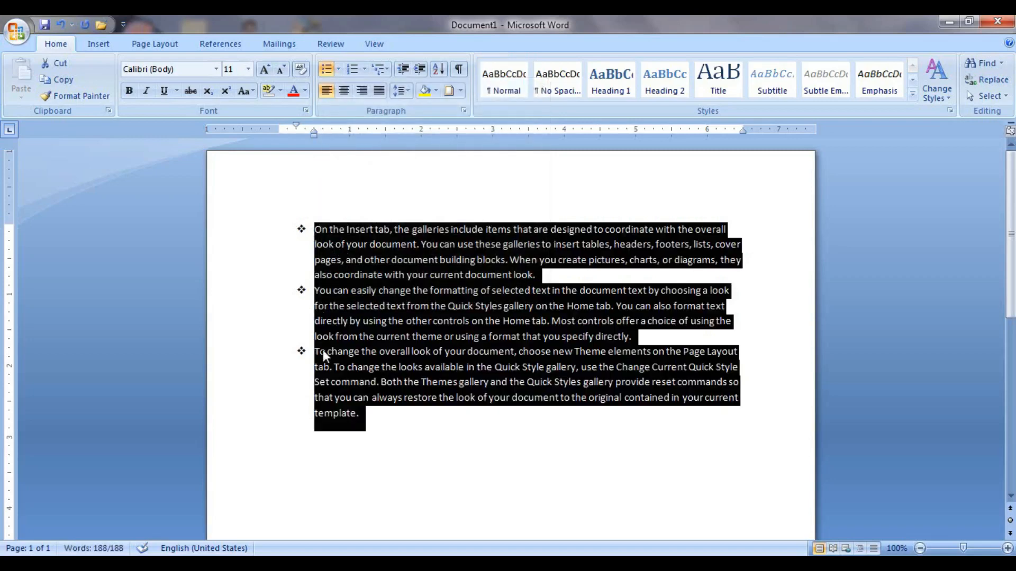
Add a bulleted item 'dfglskdjglkfjgkldfg' below the paragraphs, then undo the list changes.
left_click(380, 406)
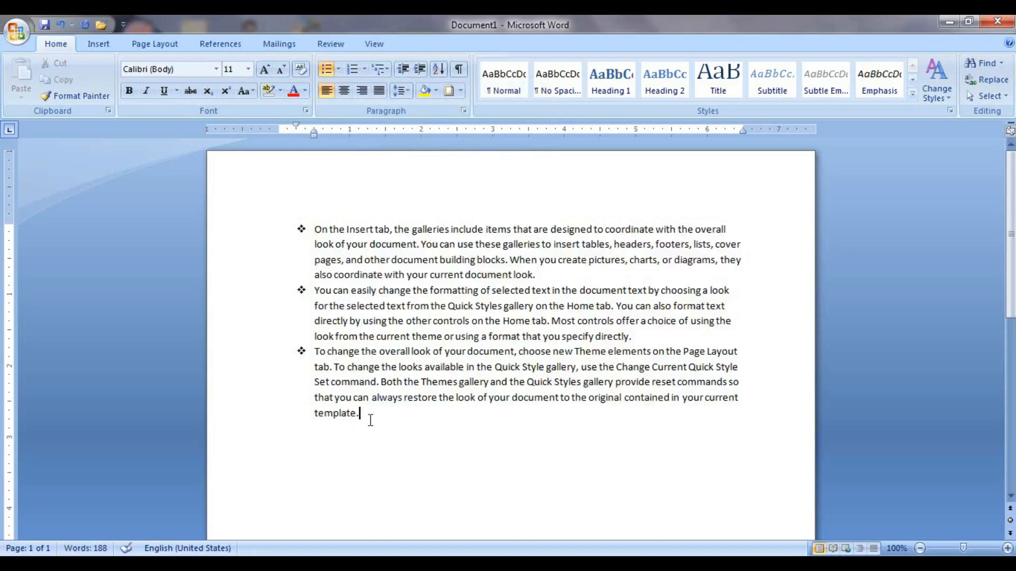
key("Return")
type("dfglskdjglkfjgkldfg")
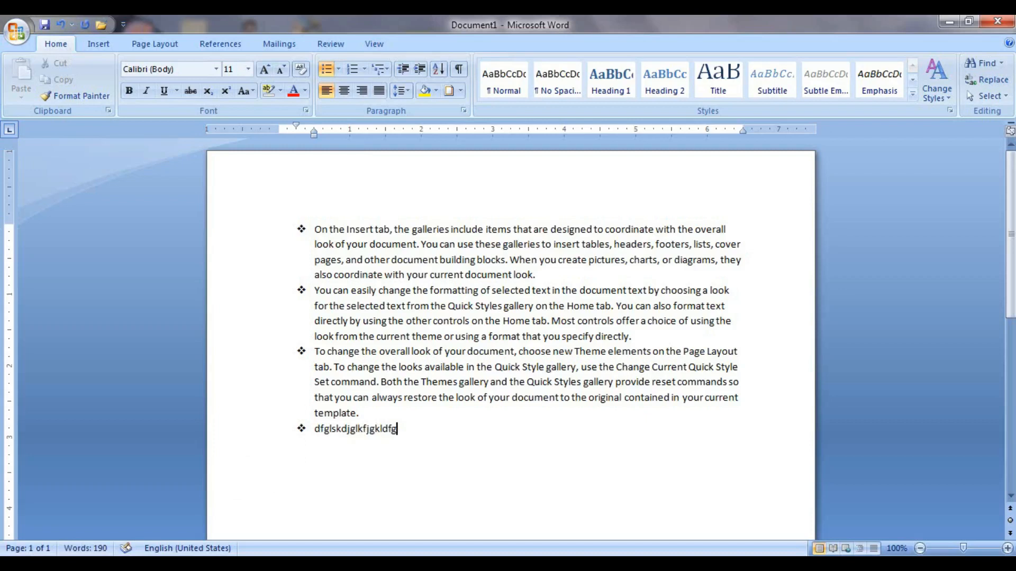
key("Return")
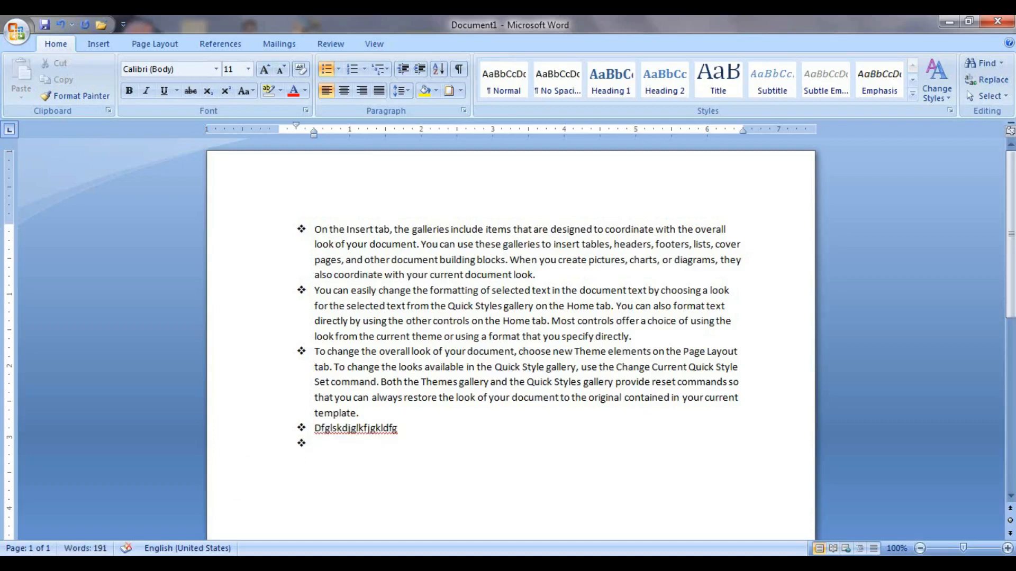
key("Return")
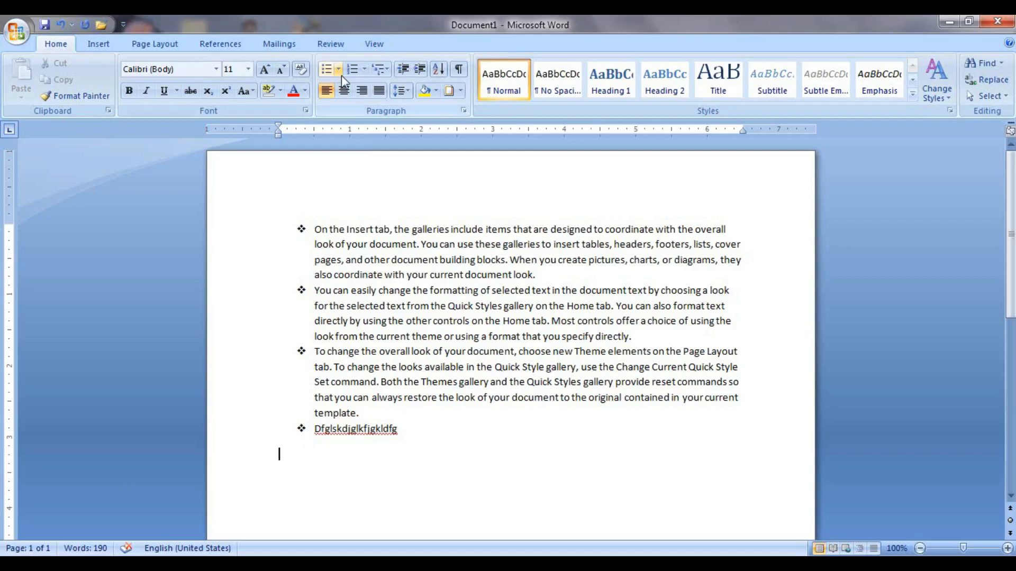
key("ctrl+z")
key("ctrl+z")
key("ctrl+z")
key("ctrl+z")
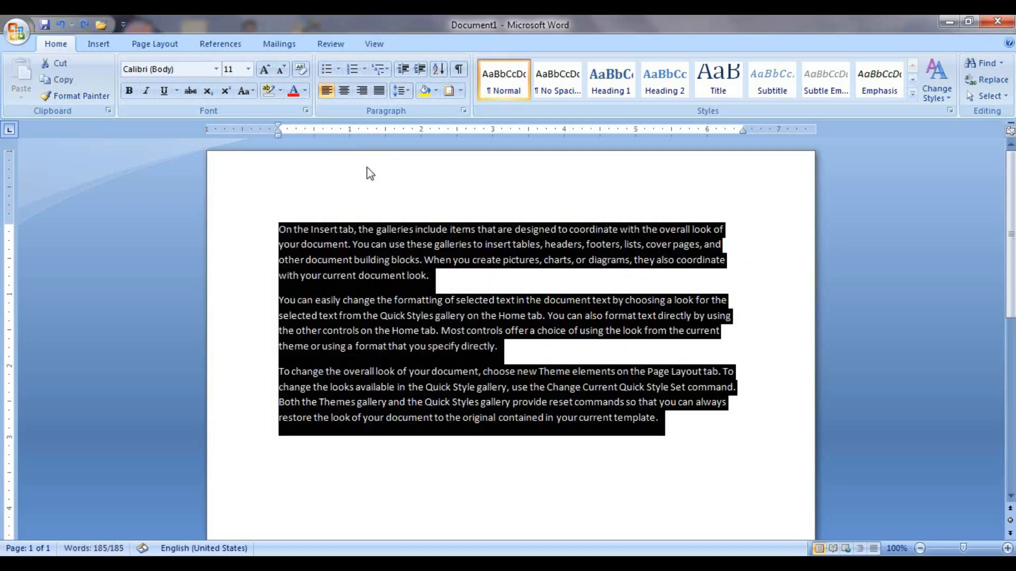
Apply round filled bullets to the paragraphs, then remove the bullets again.
left_click(364, 69)
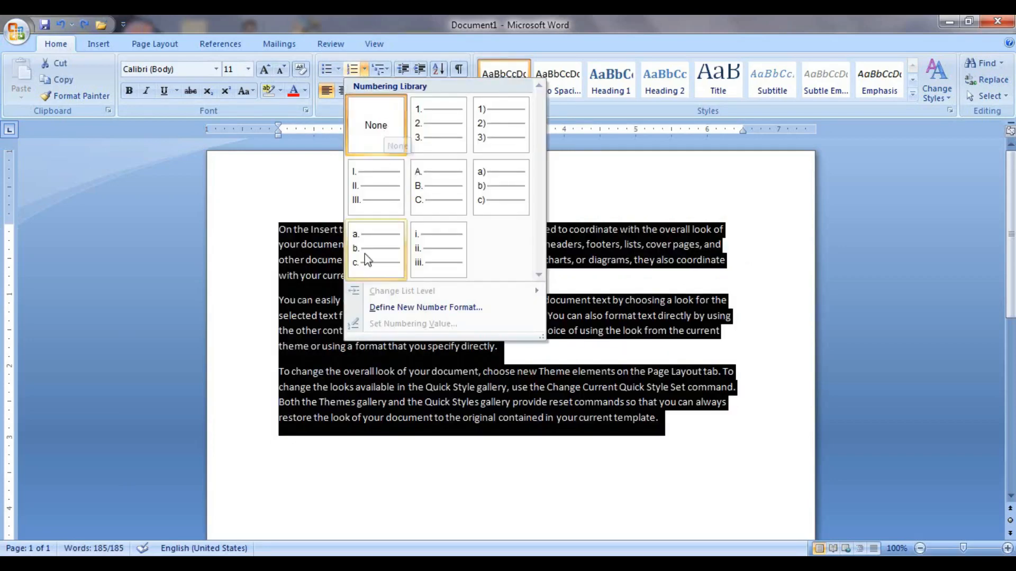
left_click(338, 71)
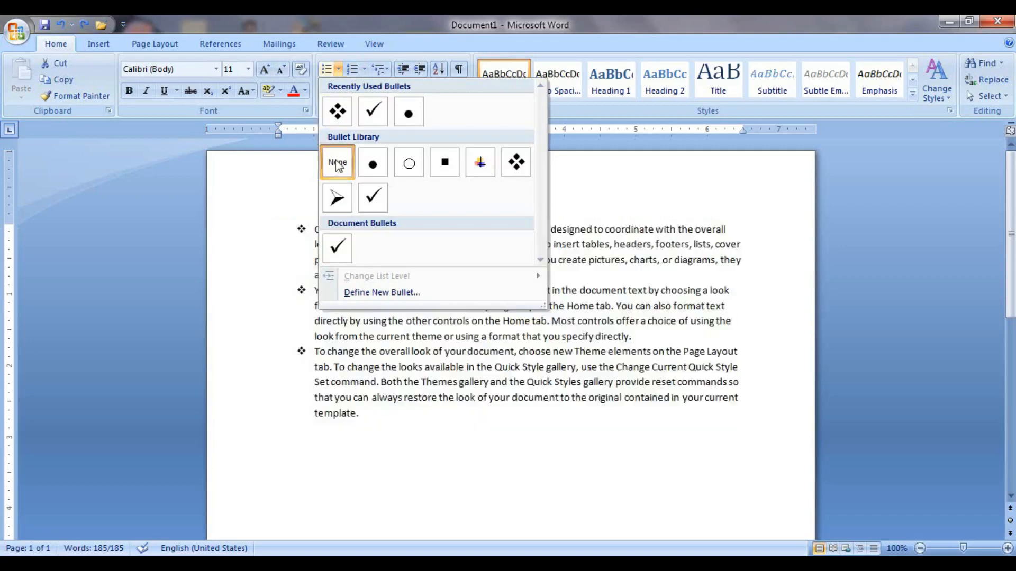
left_click(371, 165)
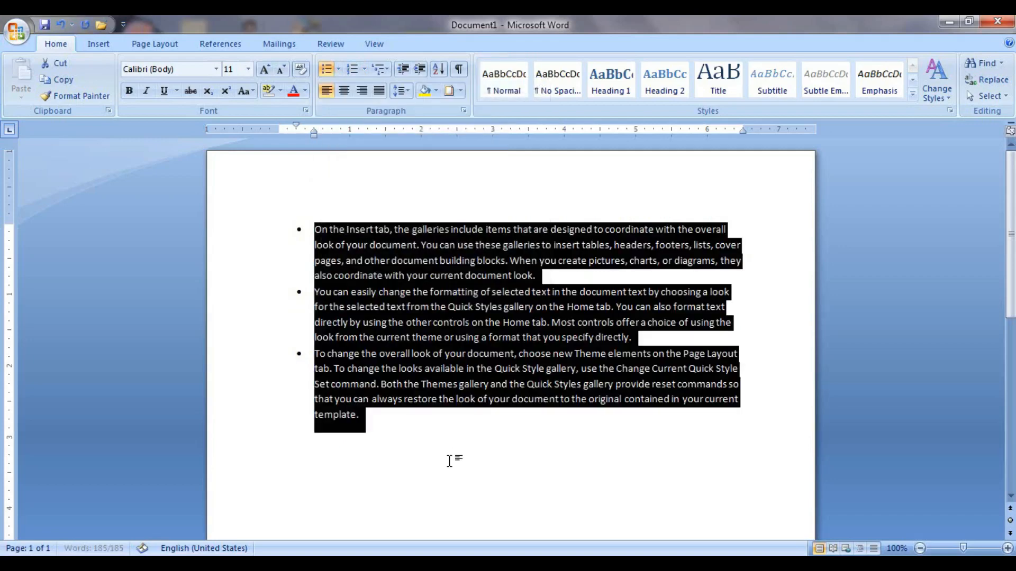
left_click(338, 69)
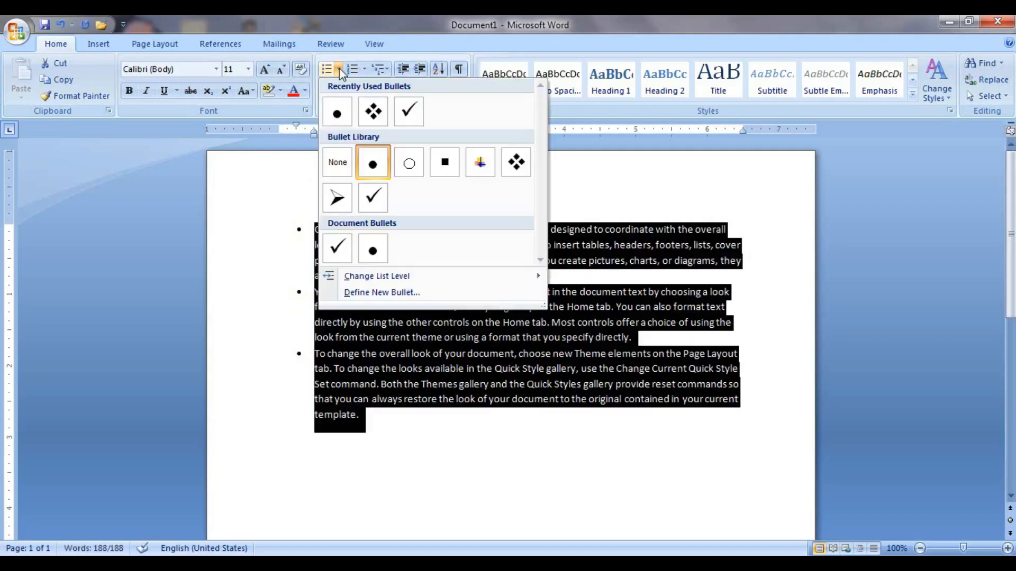
left_click(337, 167)
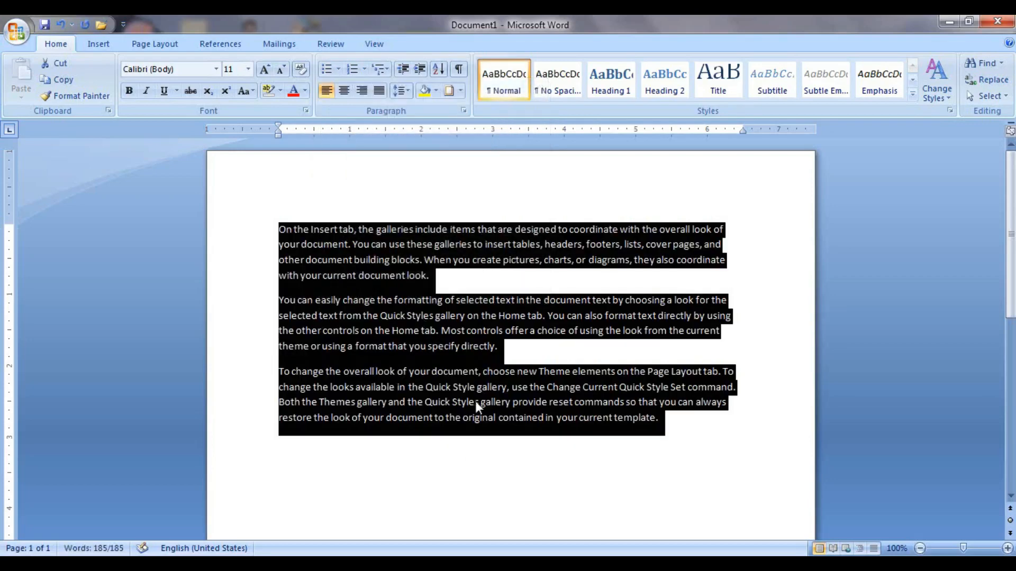
left_click(476, 415)
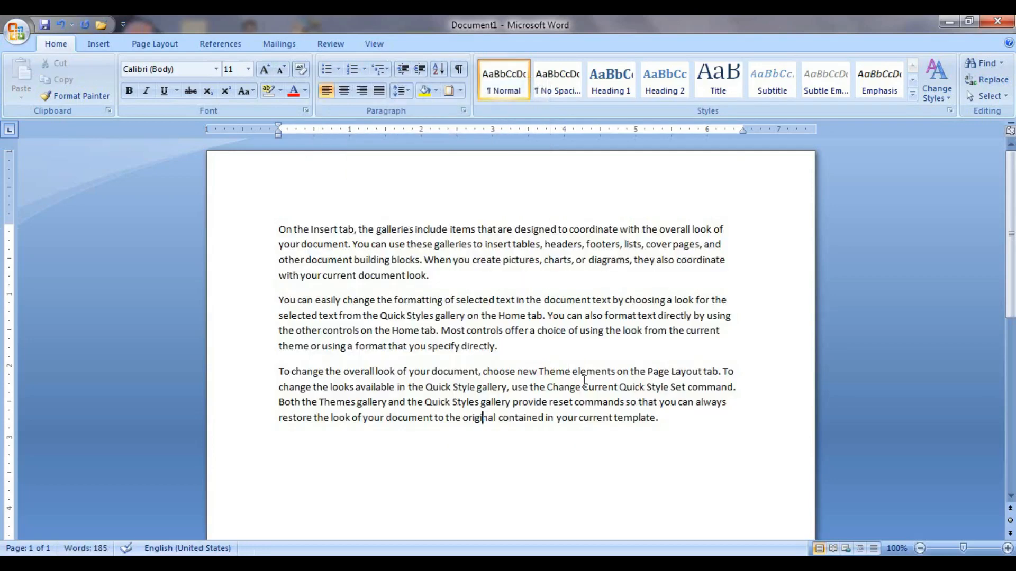
Number the three sample paragraphs with A. B. C. lettering.
left_click_drag(279, 228, 687, 415)
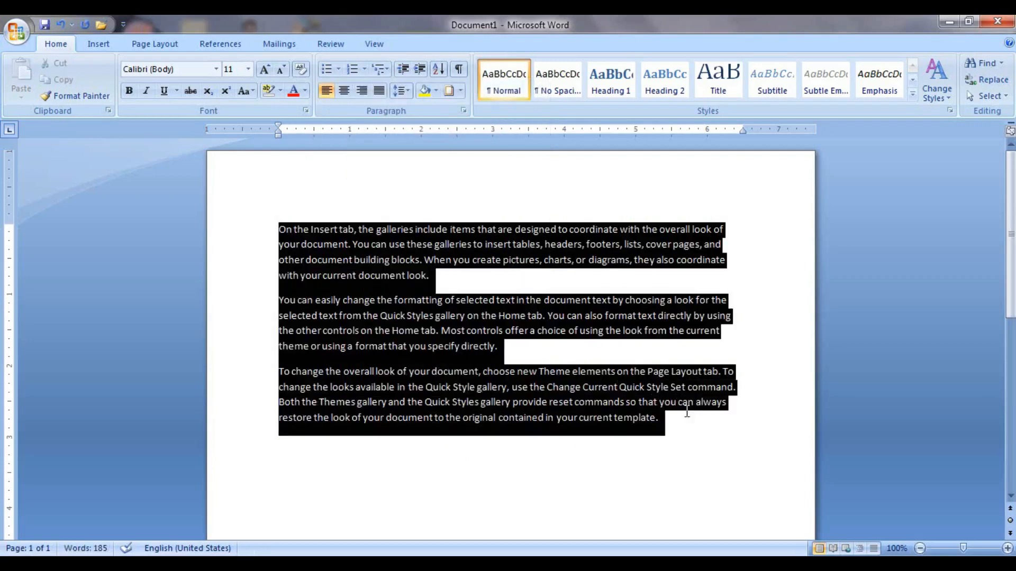
left_click(365, 70)
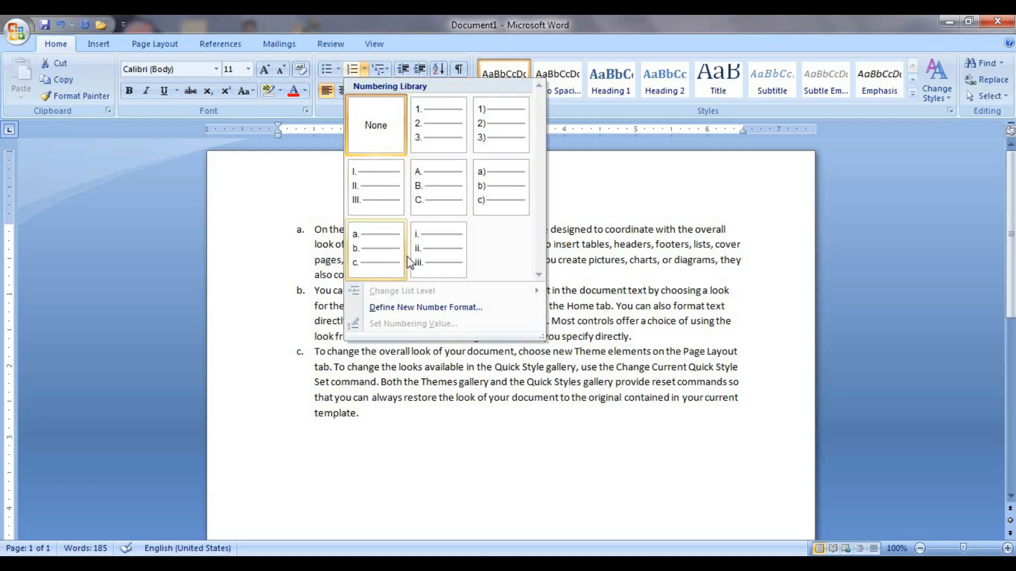
left_click(437, 188)
left_click(428, 397)
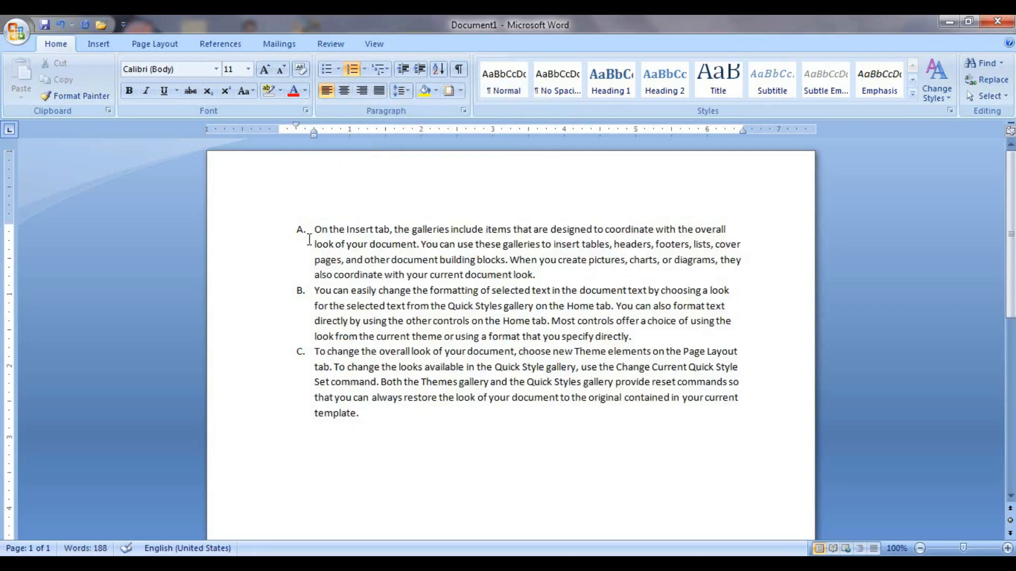
Set the paragraphs' numbering to None, then browse the Multilevel List gallery without choosing.
left_click_drag(385, 422, 295, 208)
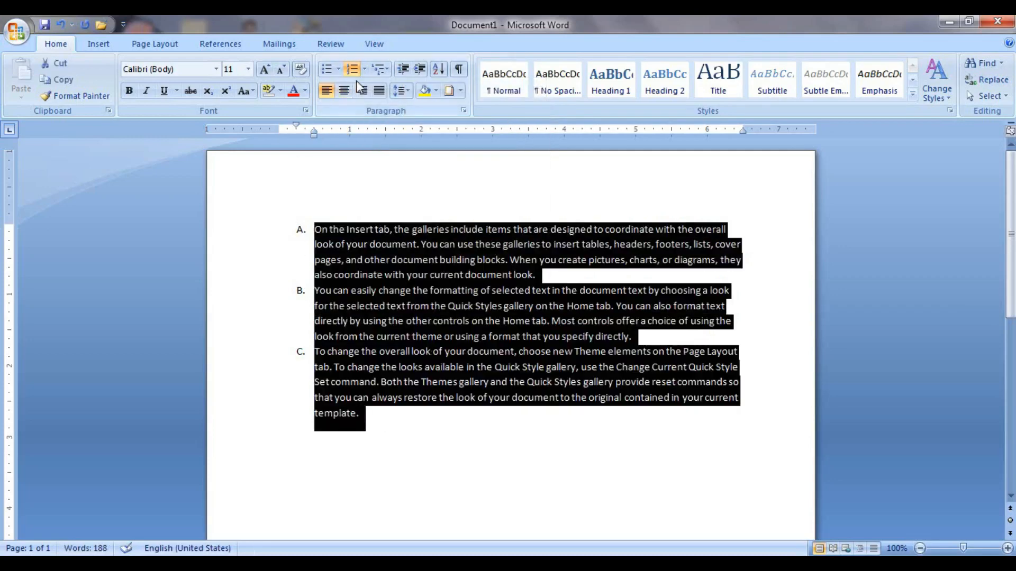
left_click(364, 69)
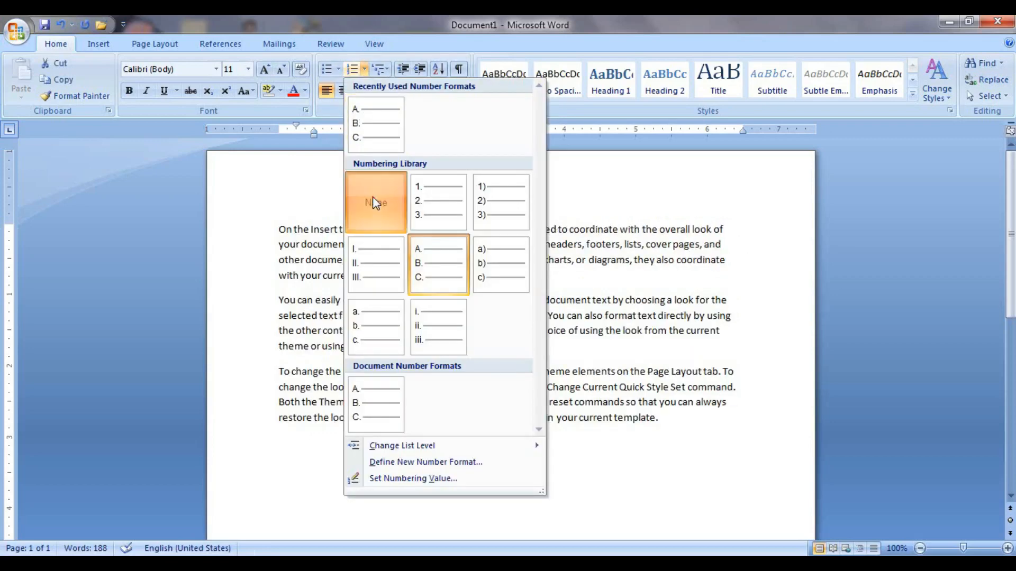
left_click(372, 196)
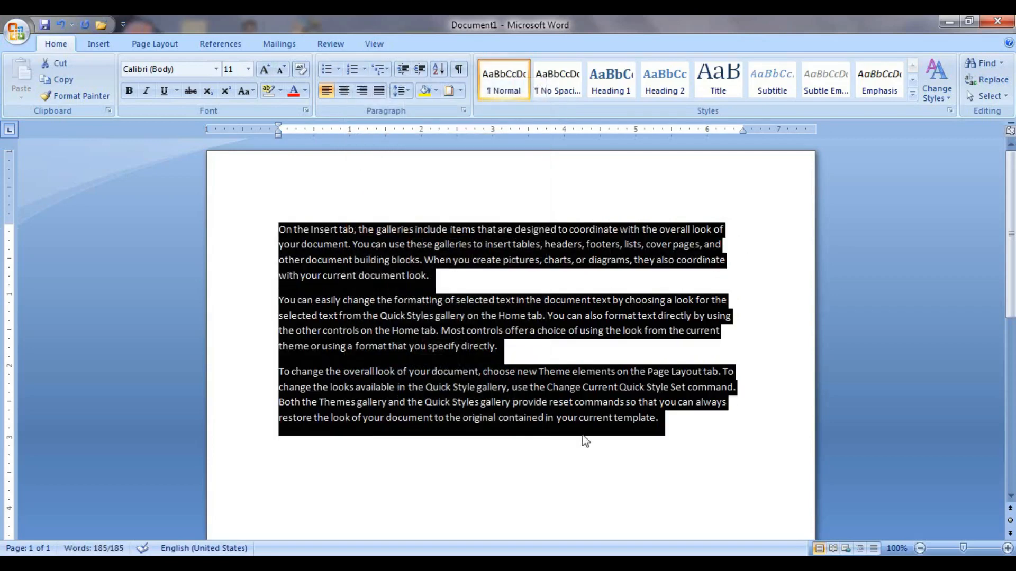
left_click(388, 73)
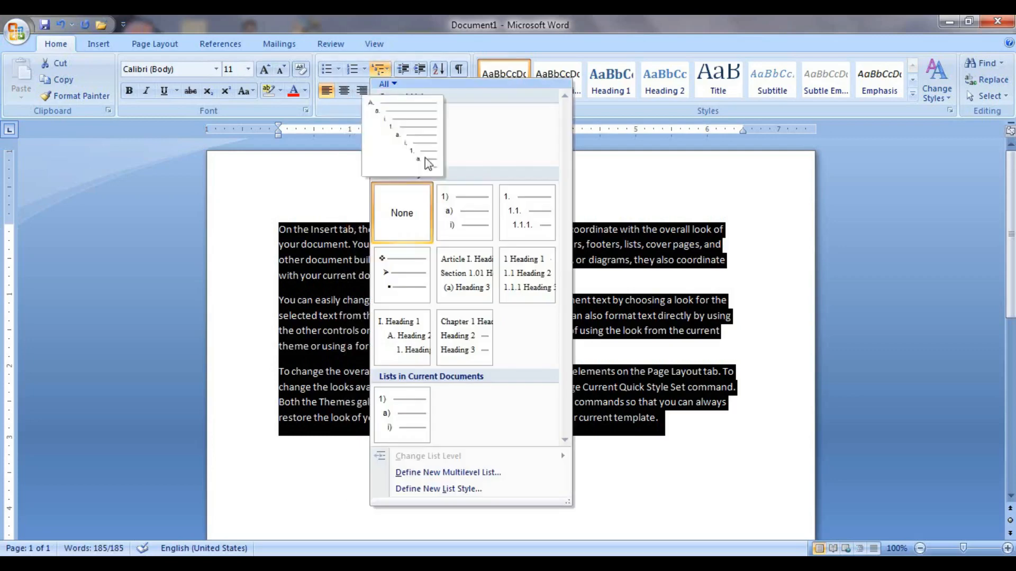
left_click(616, 463)
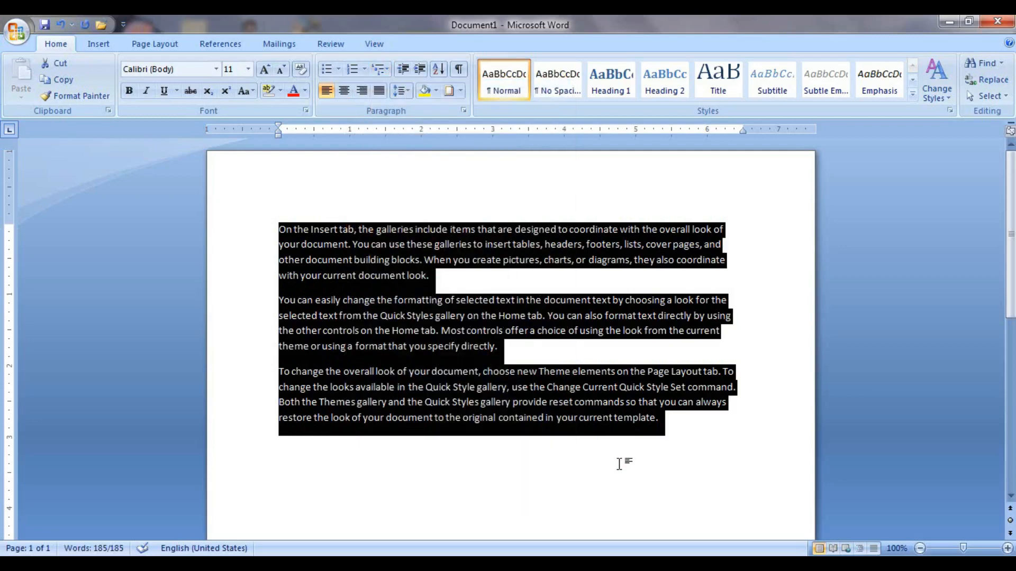
Start a 1) a) i) multilevel list with the question 'What is a computer?'.
key("ctrl+Home")
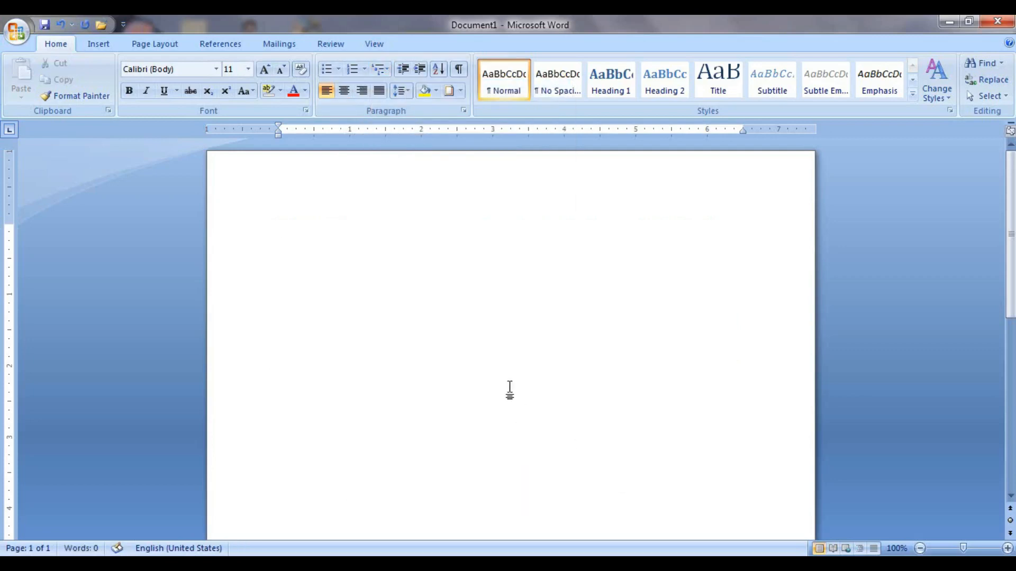
left_click(388, 72)
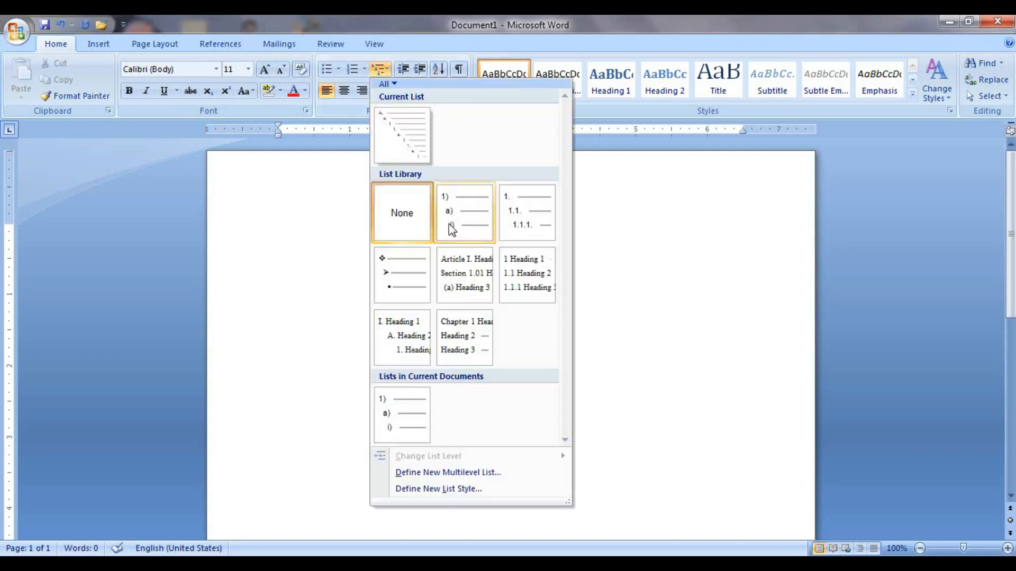
left_click(461, 230)
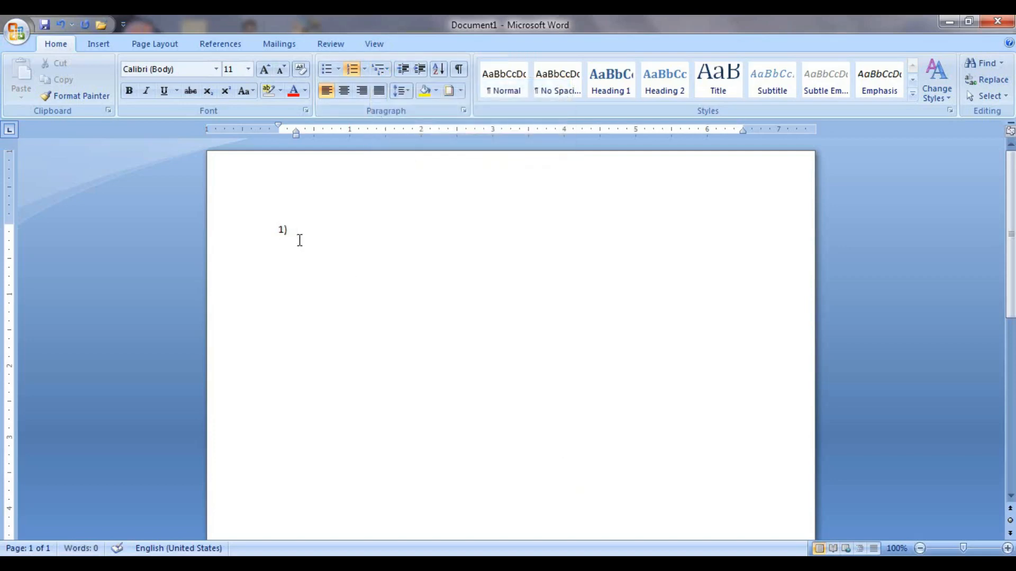
type("What is a computer?")
key("Return")
Add sub-answers a) hardware, b) software and c) elc part under question 1.
key("Tab")
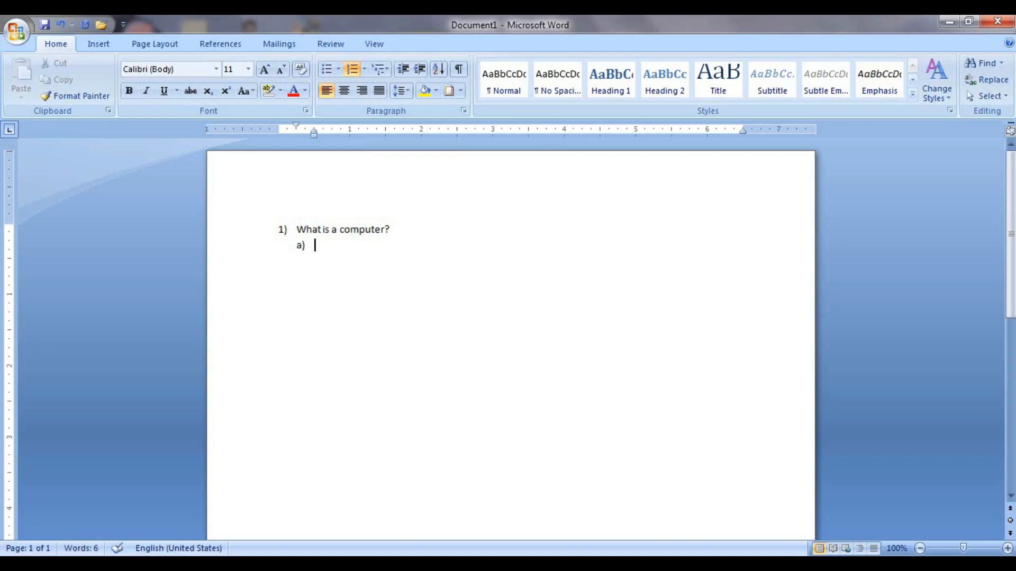
type("hardware")
key("Return")
type("software")
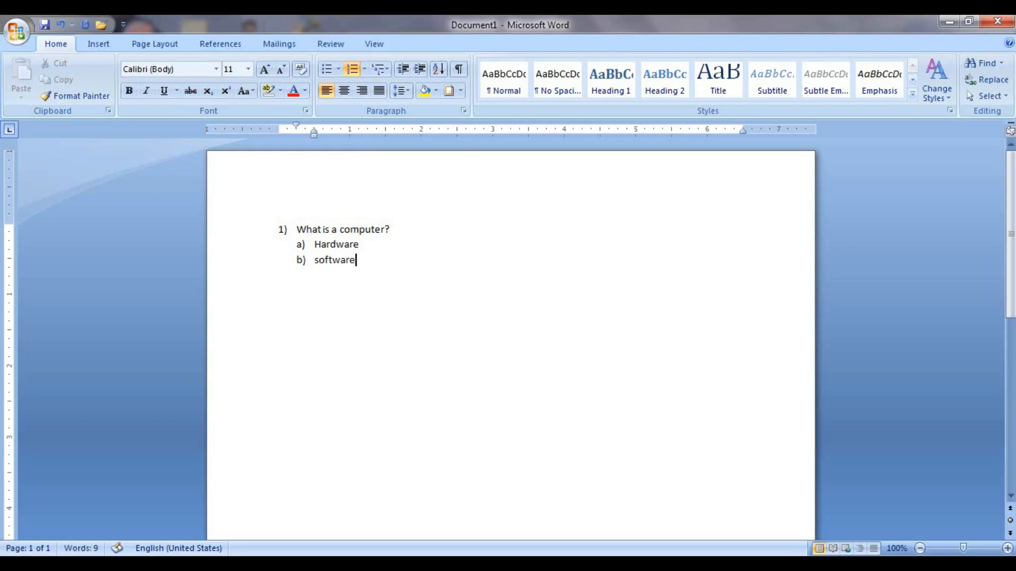
key("Return")
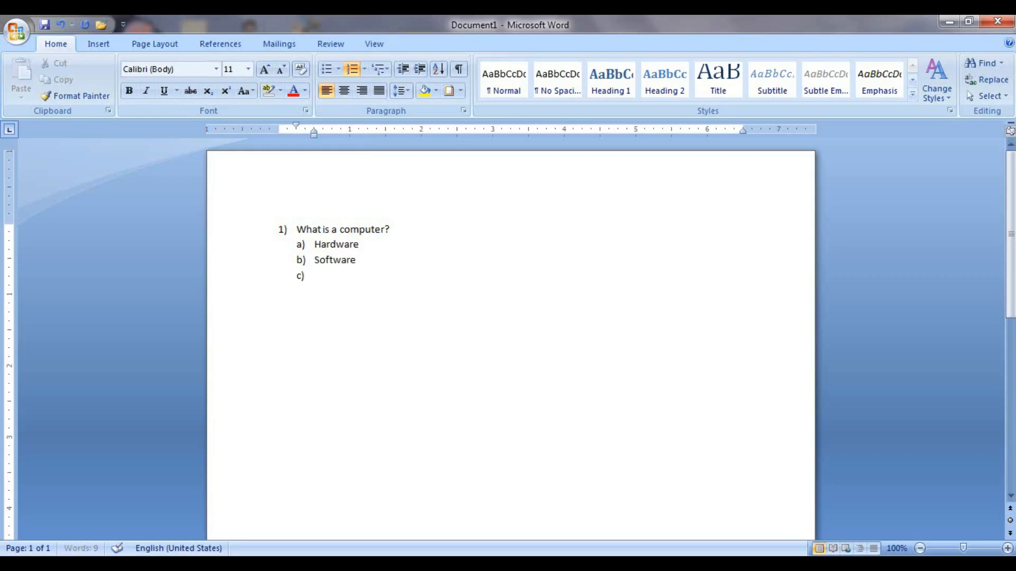
type("elc part")
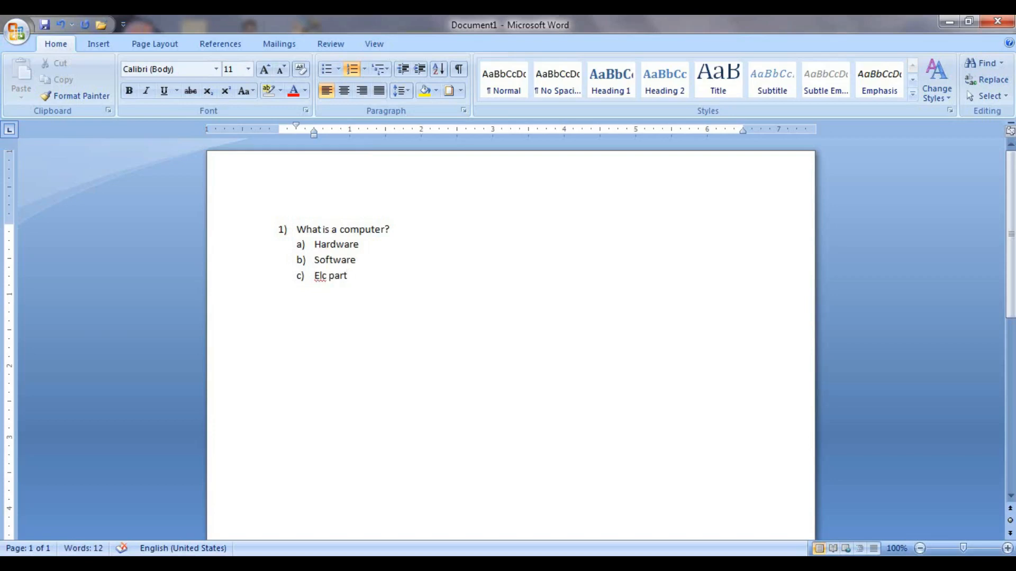
key("Return")
Add question 2) 'what is a software' with four lettered sub-answers a) to d).
key("shift+Tab")
type("what is")
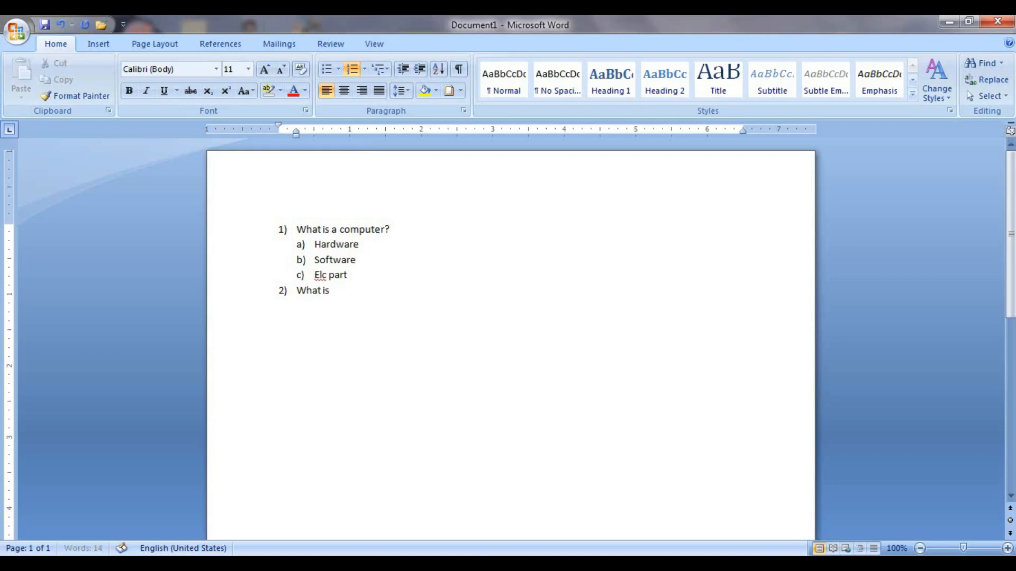
type(" a software")
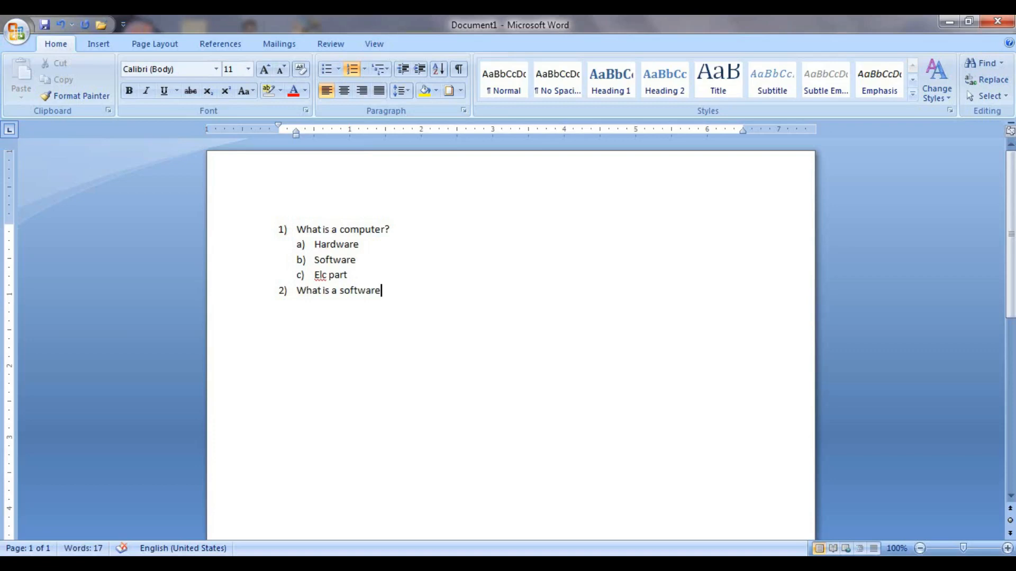
key("Return")
key("Tab")
type("kfdlgfg")
key("Return")
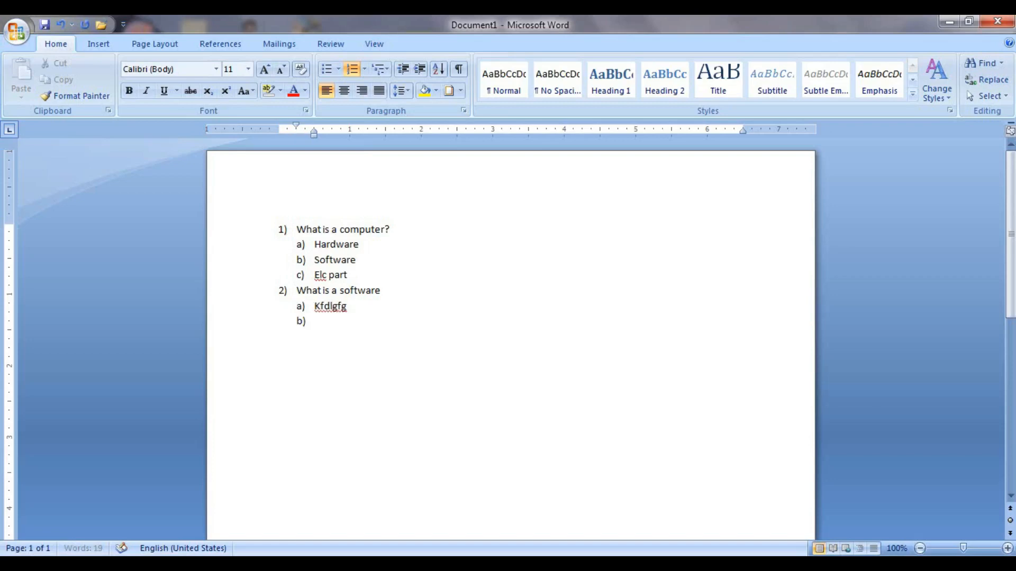
type("sfddf")
key("Return")
type("sdfkgkd")
key("Return")
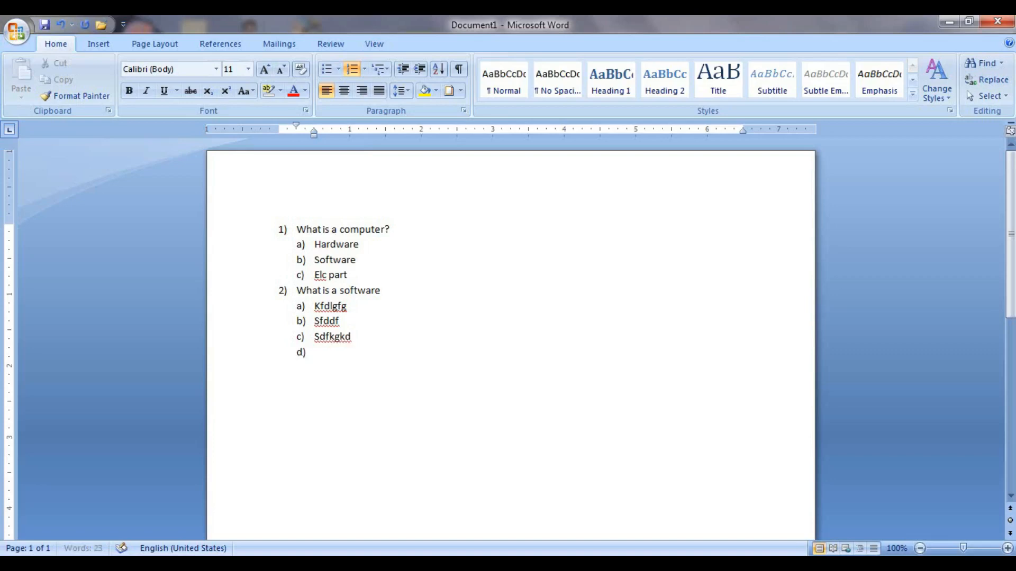
type("dsfkglkdsf")
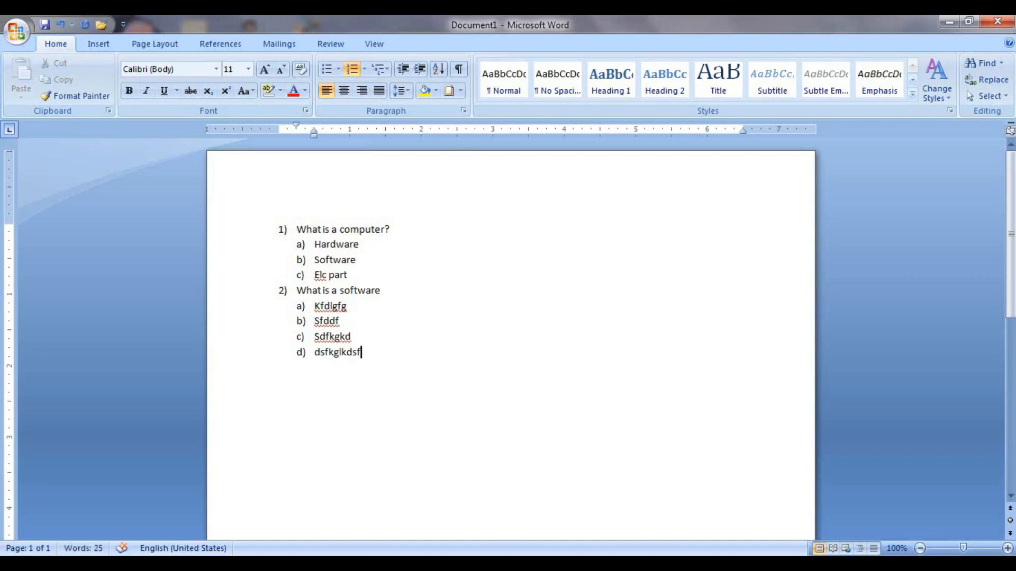
key("Return")
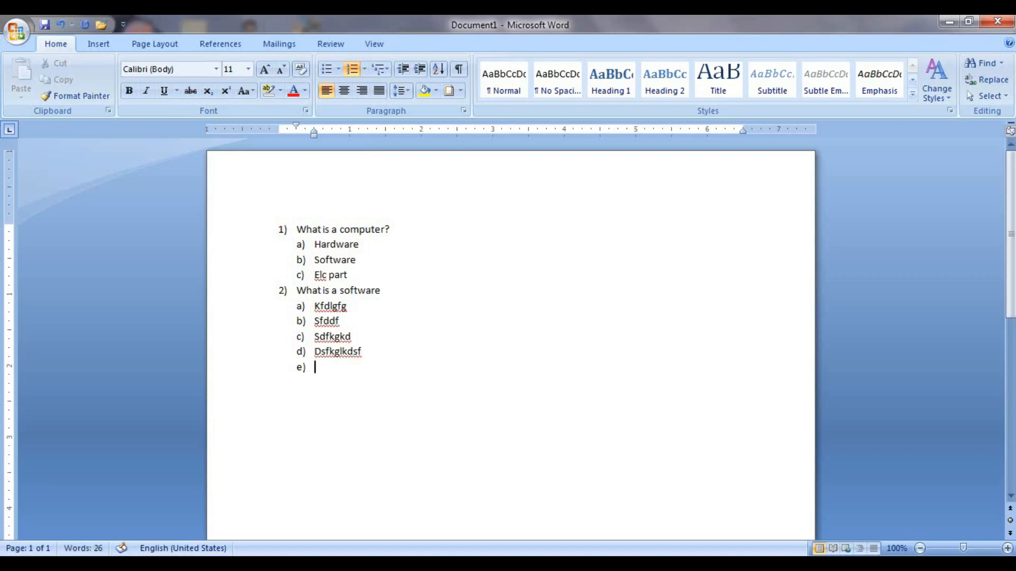
Promote the empty line to item 3), then select and delete the whole list.
key("shift+Tab")
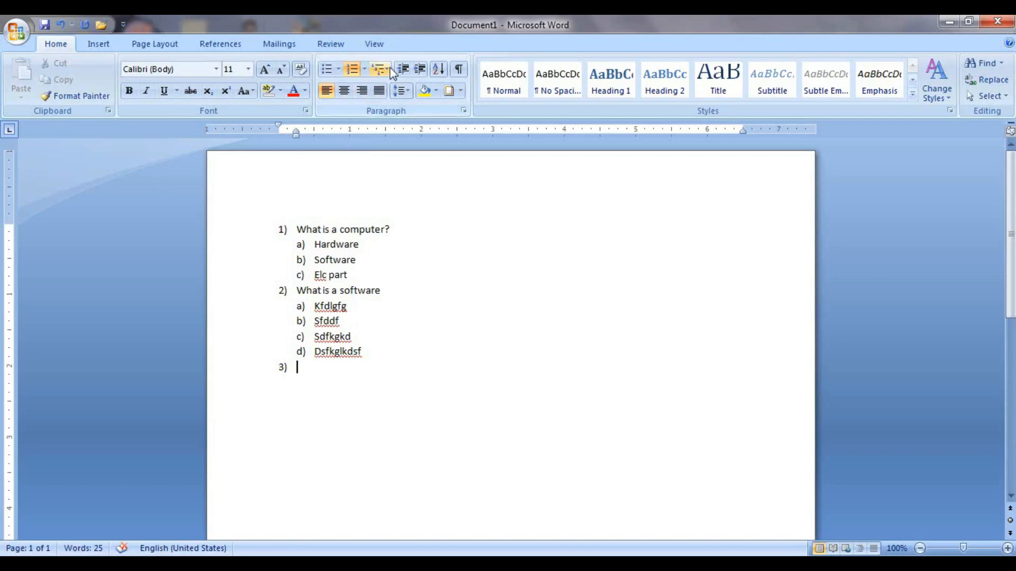
key("ctrl+a")
key("Delete")
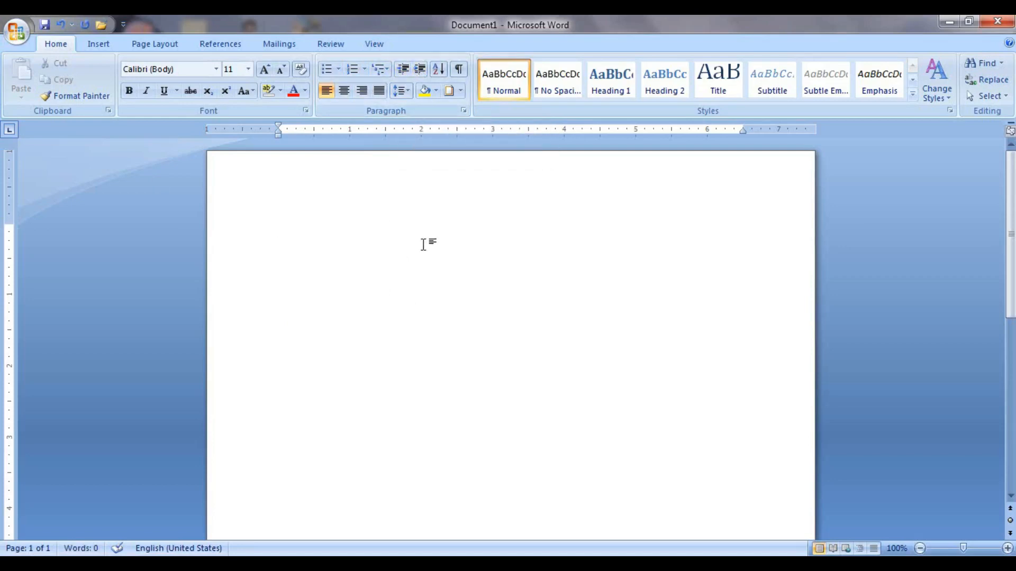
Type =rand() at the top of the empty page to generate three sample paragraphs.
type("=rand()")
key("Return")
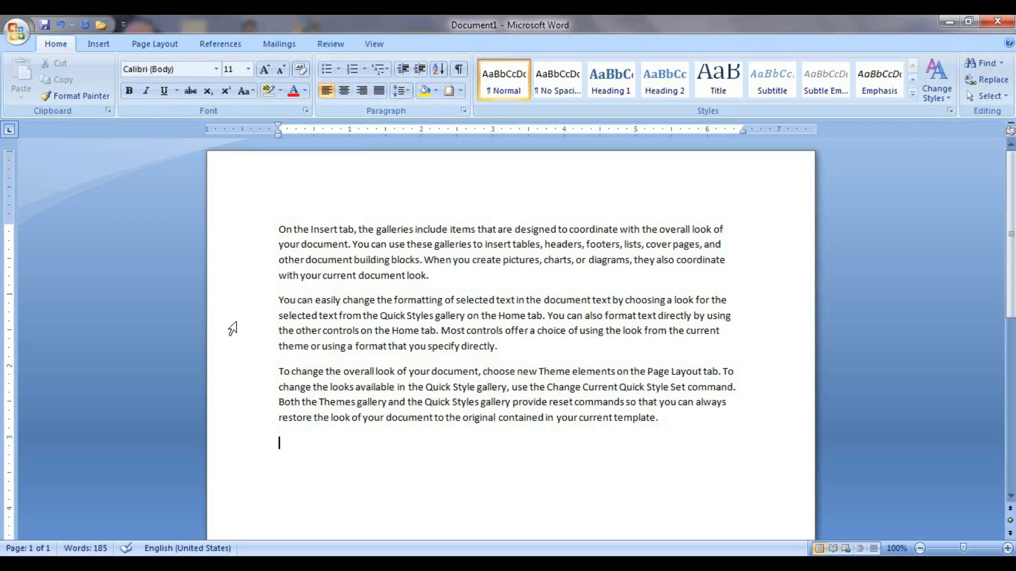
left_click_drag(279, 299, 598, 359)
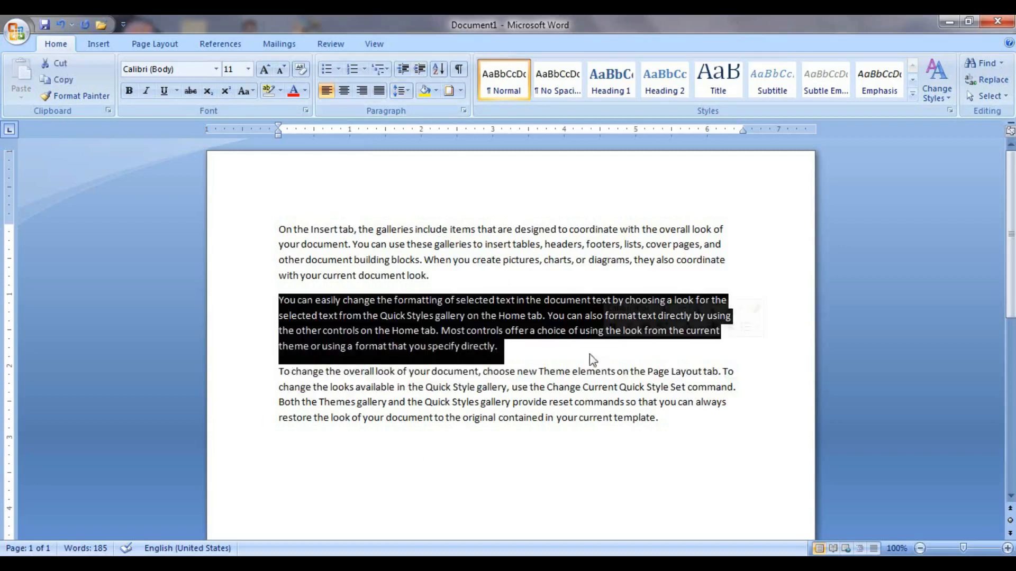
left_click(420, 73)
left_click(420, 73)
left_click(419, 73)
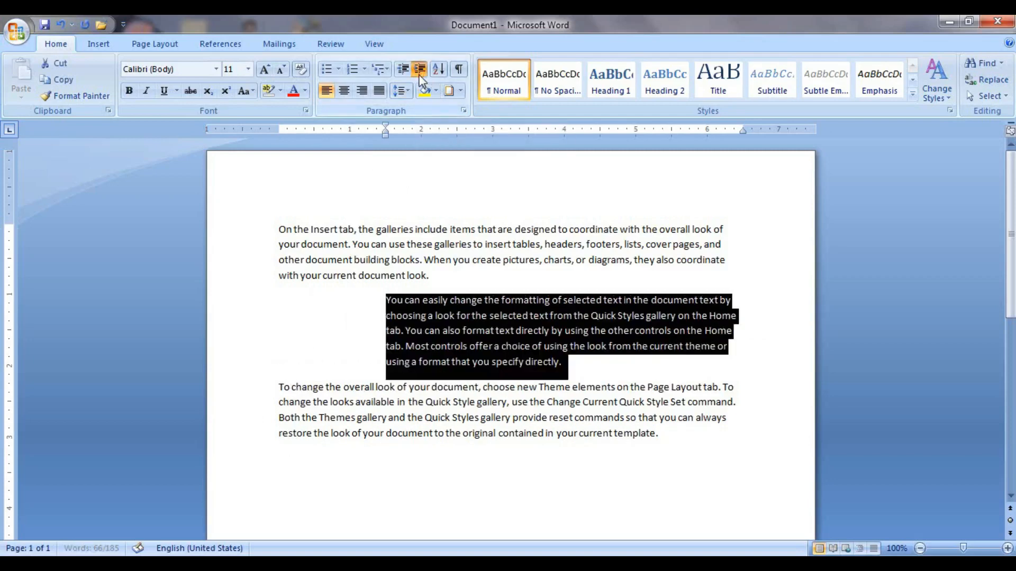
left_click(419, 73)
left_click(419, 73)
left_click(419, 73)
left_click(420, 73)
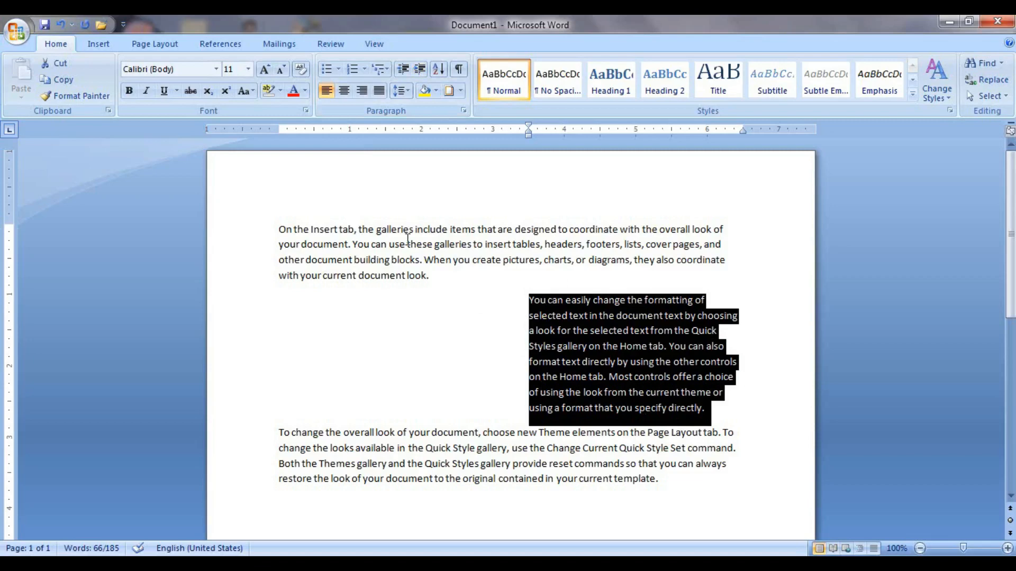
left_click(407, 73)
left_click(406, 73)
left_click(407, 73)
left_click(406, 73)
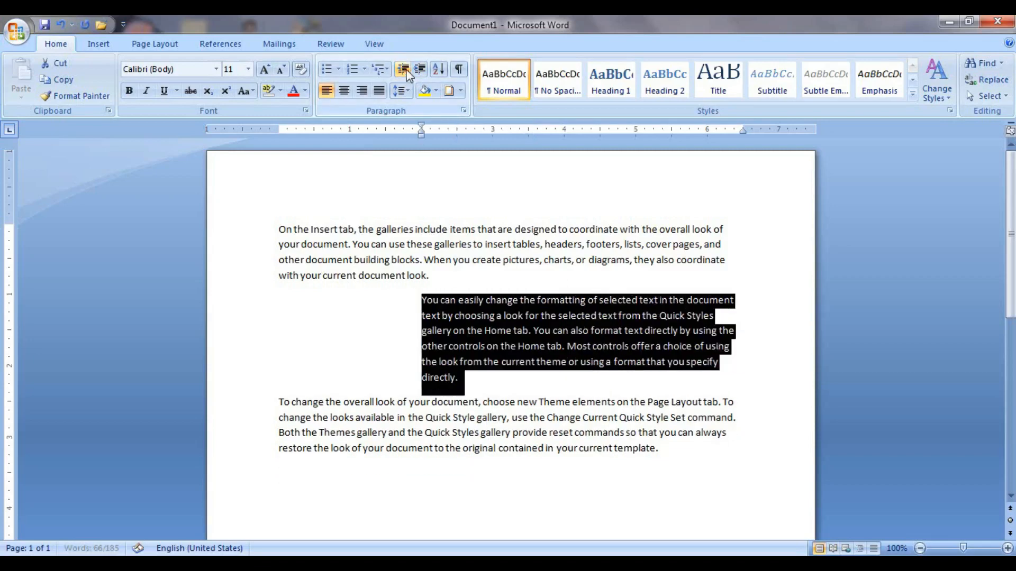
left_click(407, 73)
left_click(406, 73)
left_click(406, 73)
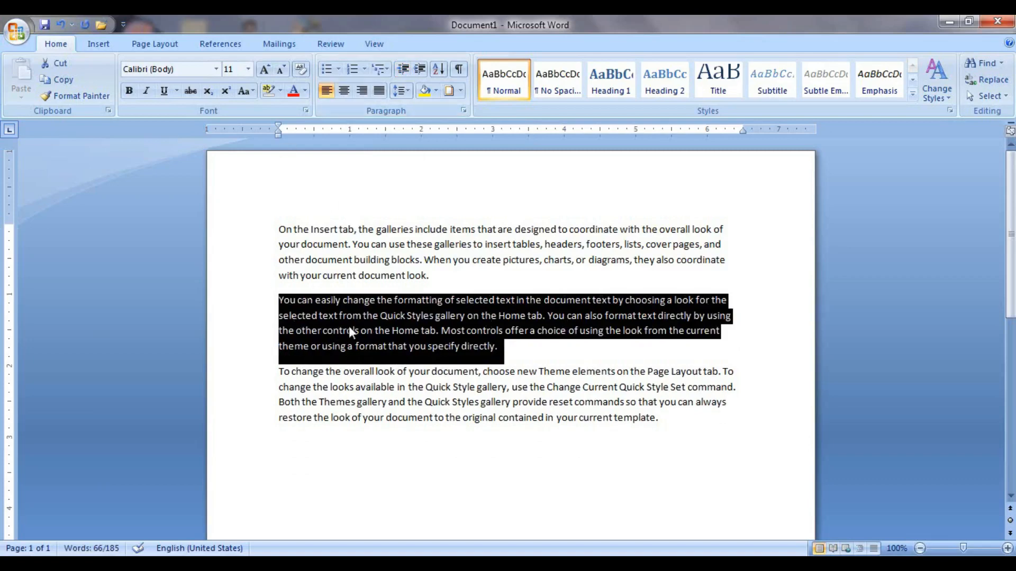
left_click(327, 95)
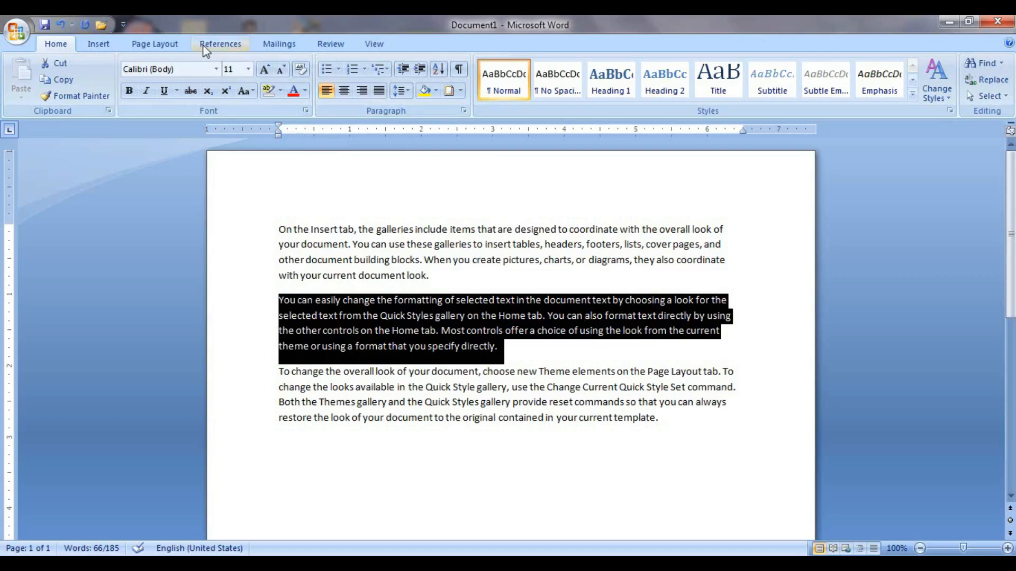
Raise the middle paragraph's right indent step by step up to 1.9".
left_click(159, 49)
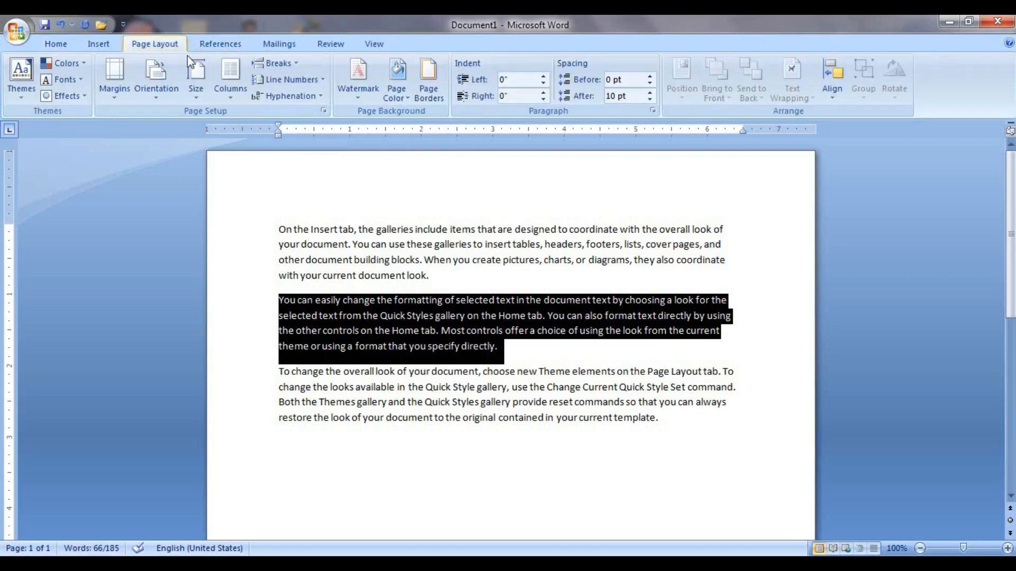
left_click(543, 93)
left_click(543, 93)
left_click(543, 93)
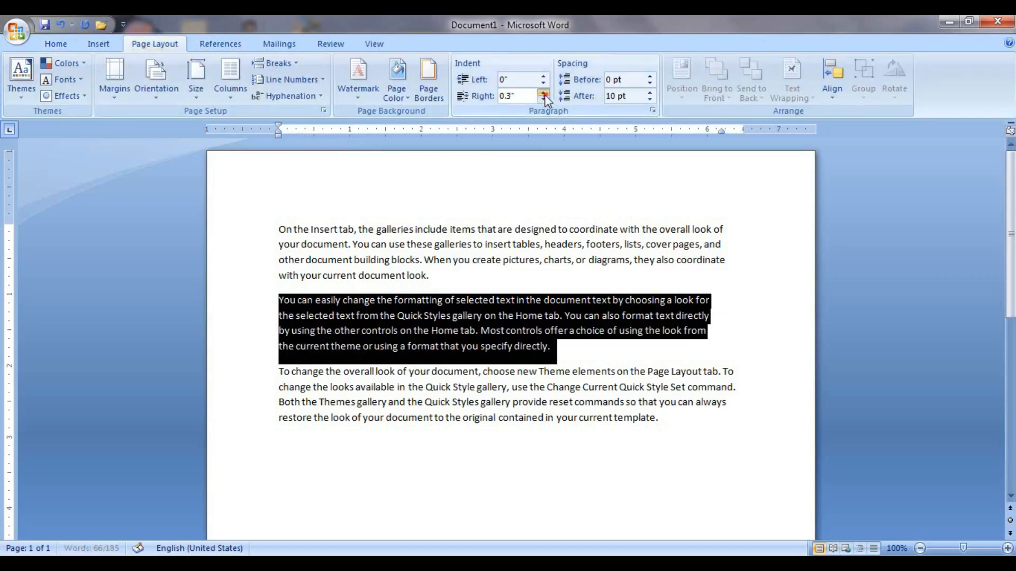
left_click(543, 93)
left_click(544, 93)
left_click(544, 93)
left_click(544, 93)
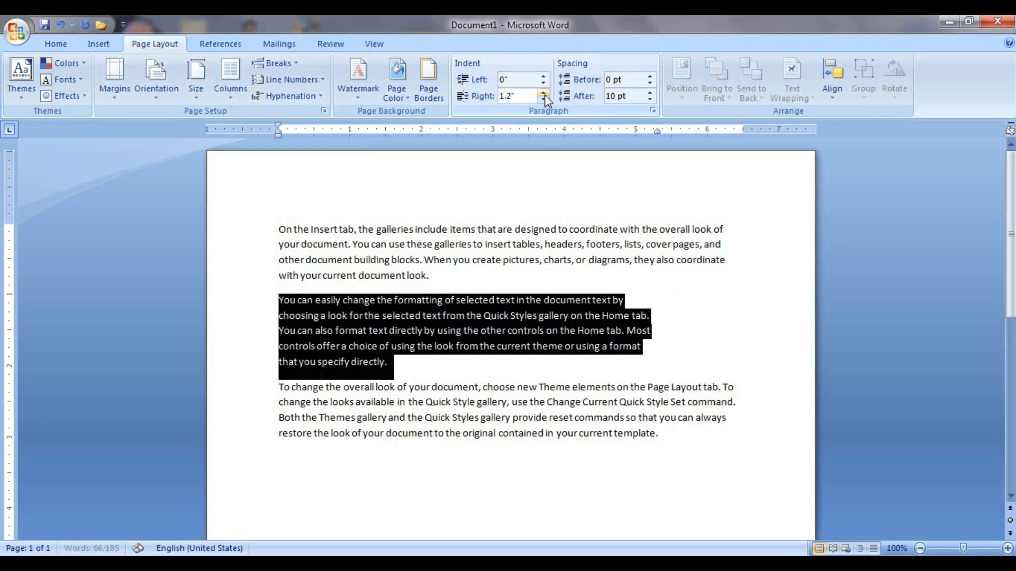
left_click(543, 94)
left_click(543, 94)
left_click(543, 93)
left_click(543, 93)
left_click(543, 94)
left_click(544, 94)
left_click(544, 94)
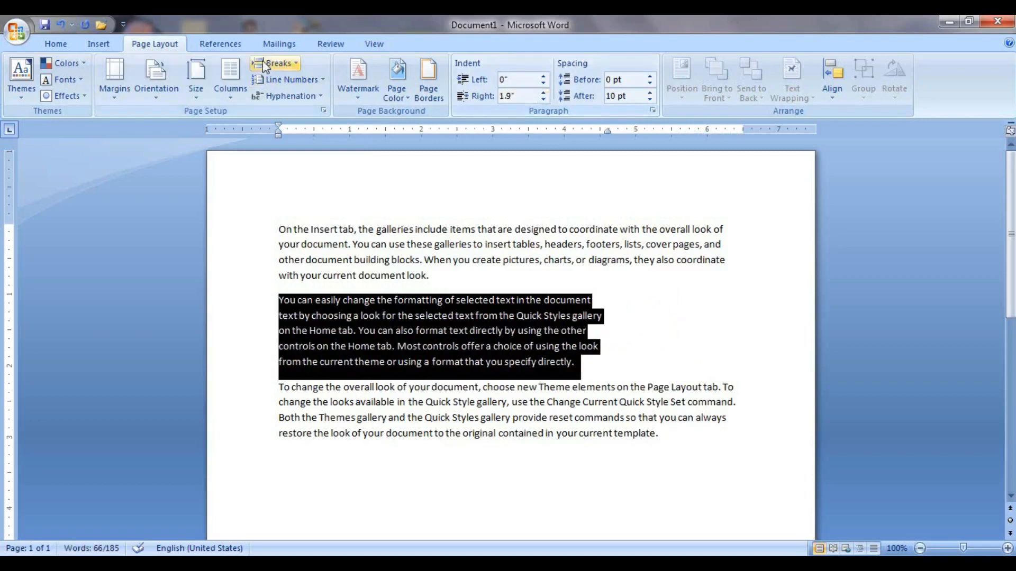
Lower the right indent back down to 0" and return to the Home tab.
left_click(544, 99)
left_click(544, 99)
left_click(543, 99)
left_click(543, 99)
left_click(543, 99)
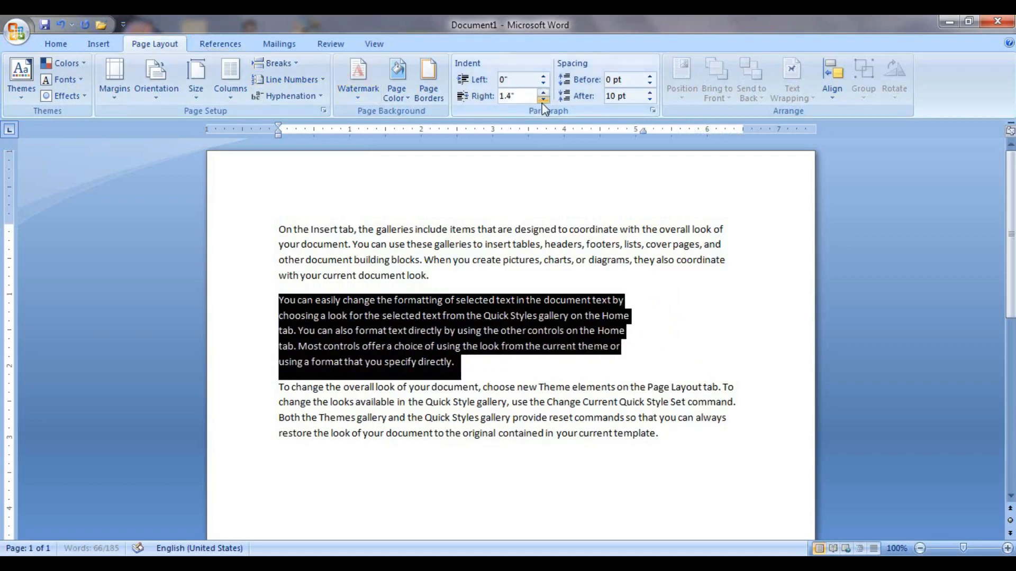
left_click(543, 100)
left_click(543, 100)
left_click(542, 100)
left_click(542, 100)
left_click(543, 100)
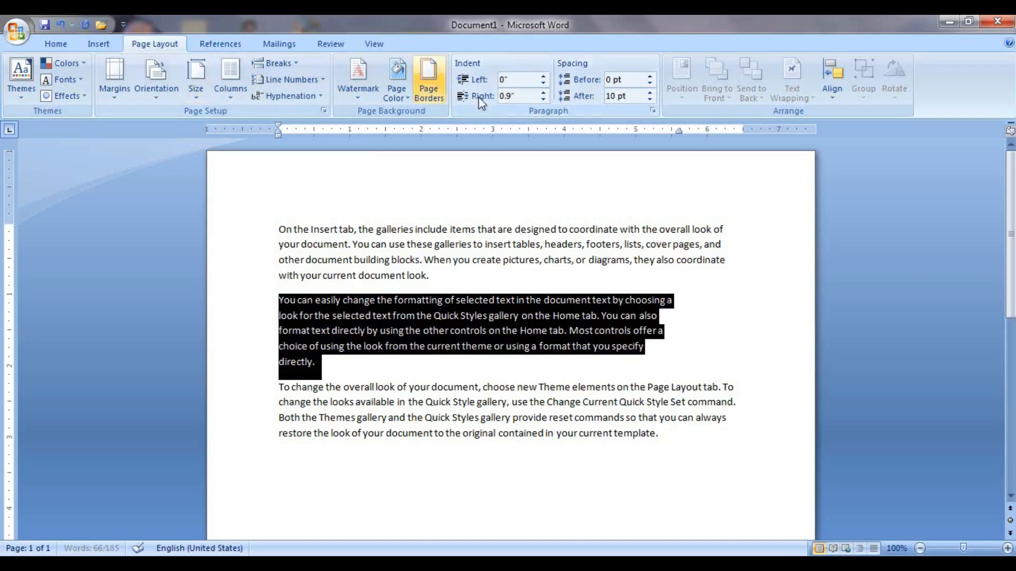
left_click(543, 99)
left_click(544, 99)
left_click(543, 99)
left_click(543, 99)
left_click(543, 99)
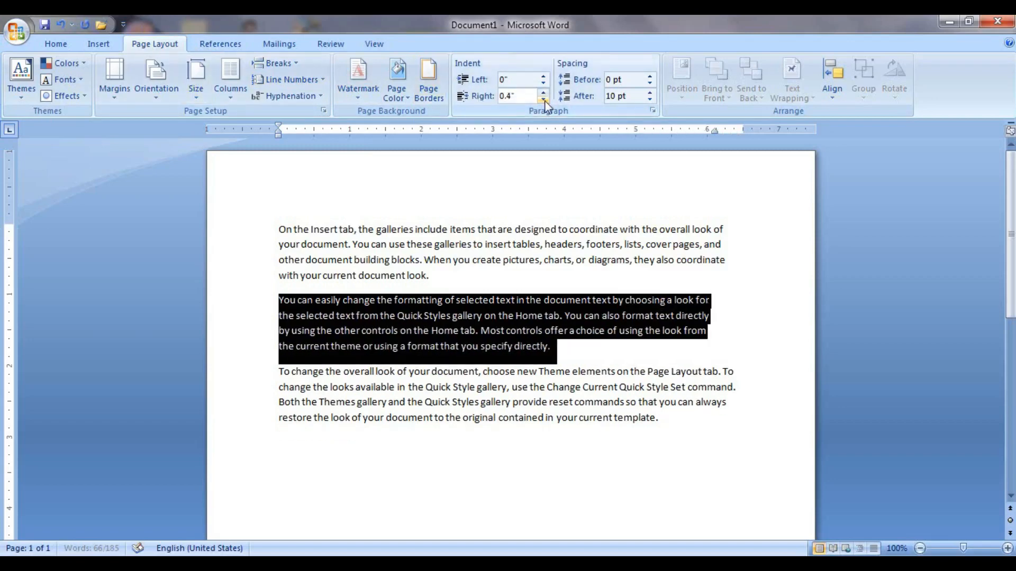
left_click(544, 99)
left_click(543, 99)
left_click(544, 99)
left_click(543, 99)
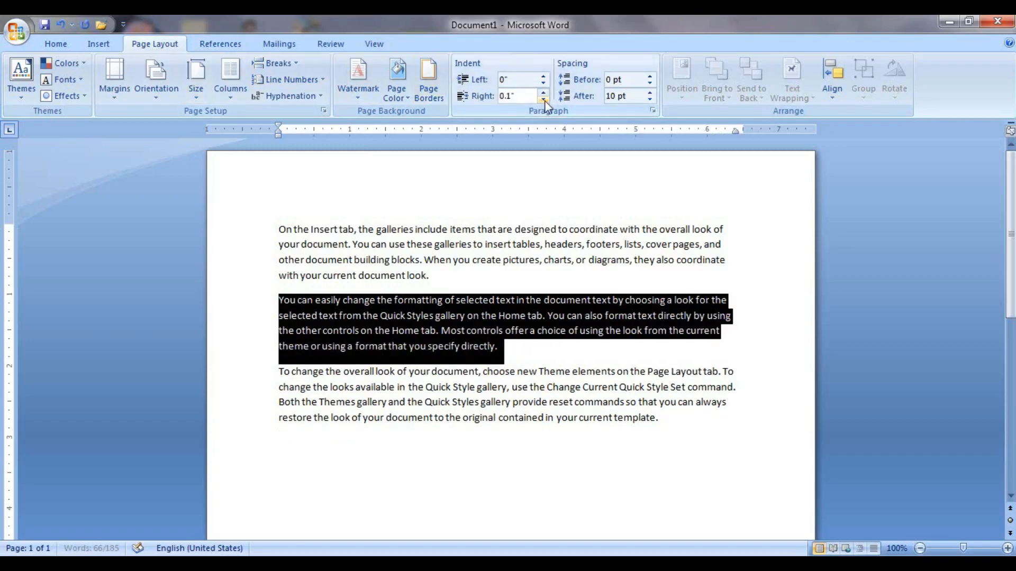
left_click(70, 48)
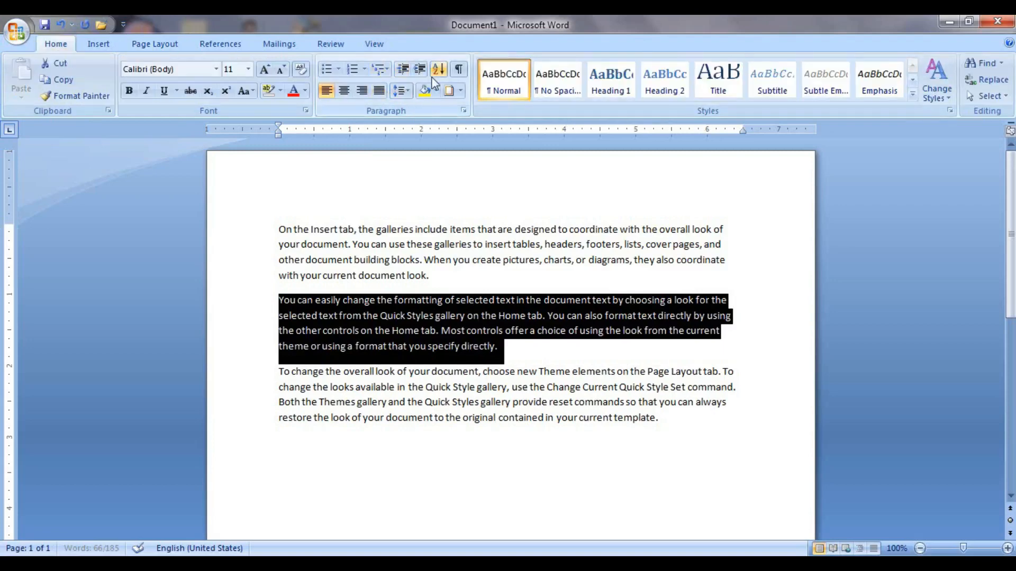
left_click(418, 72)
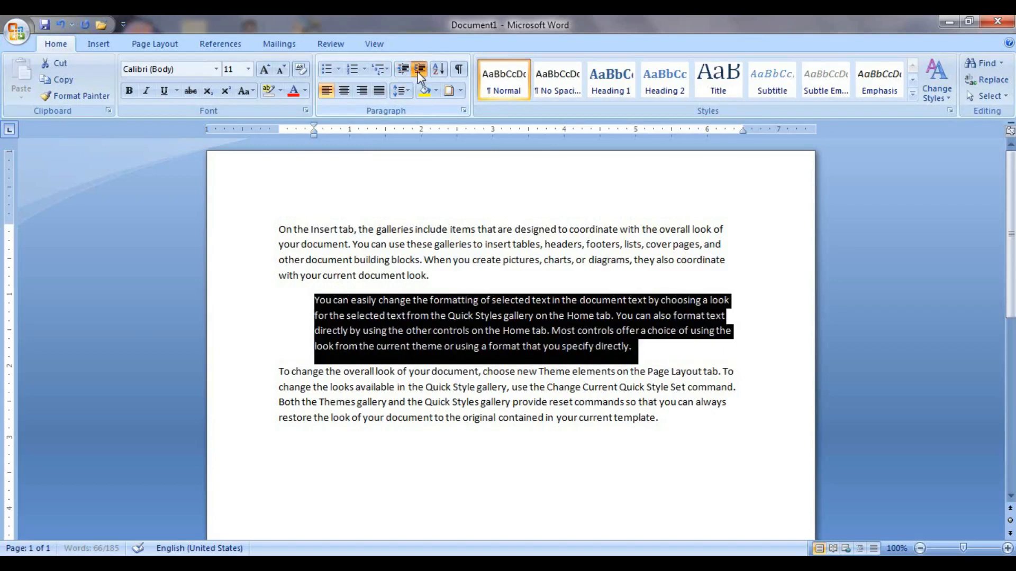
left_click(417, 71)
left_click(417, 72)
left_click(418, 72)
left_click(417, 72)
left_click(417, 72)
left_click(418, 72)
left_click(418, 72)
left_click(417, 72)
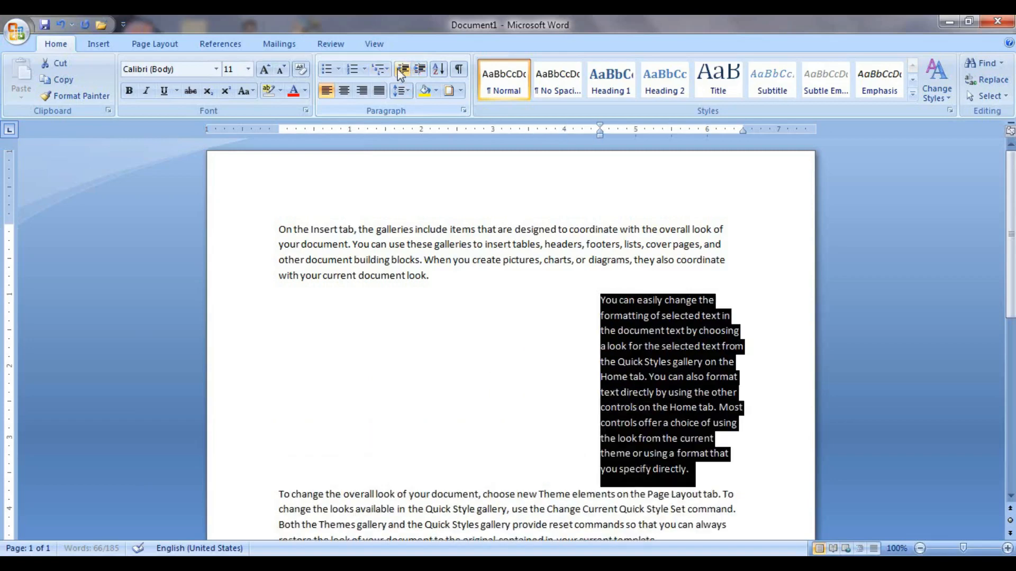
left_click(401, 70)
double_click(401, 70)
double_click(401, 70)
left_click(401, 70)
double_click(401, 70)
left_click(401, 70)
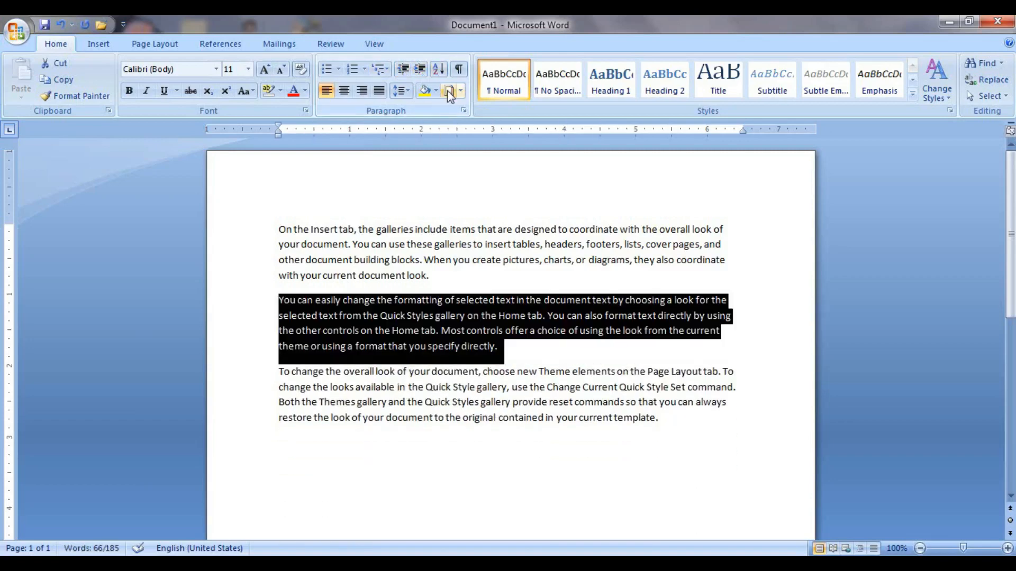
key("ctrl+a")
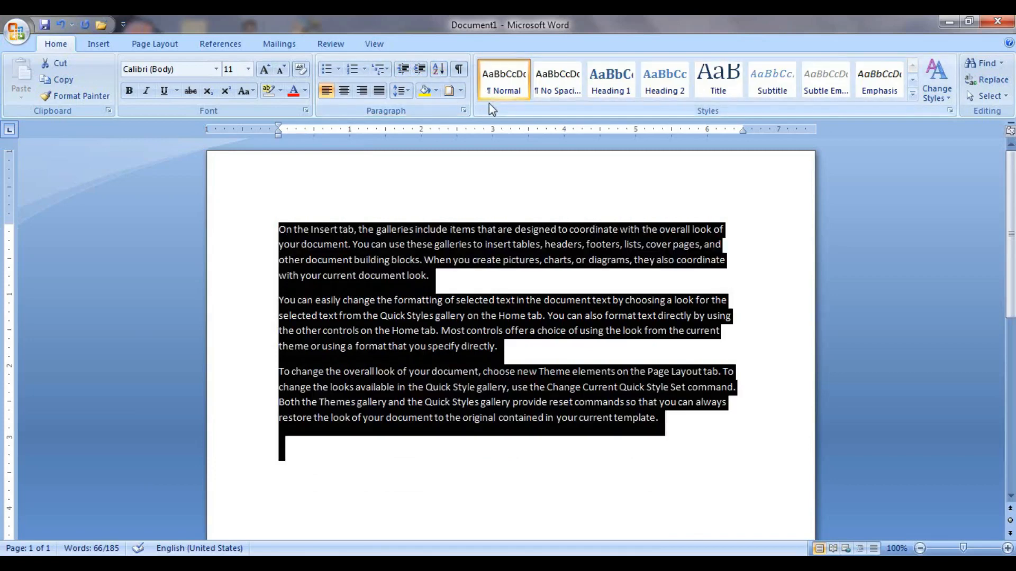
Delete the sample text, type A, B, C, D E, F on separate lines, and select them.
key("Delete")
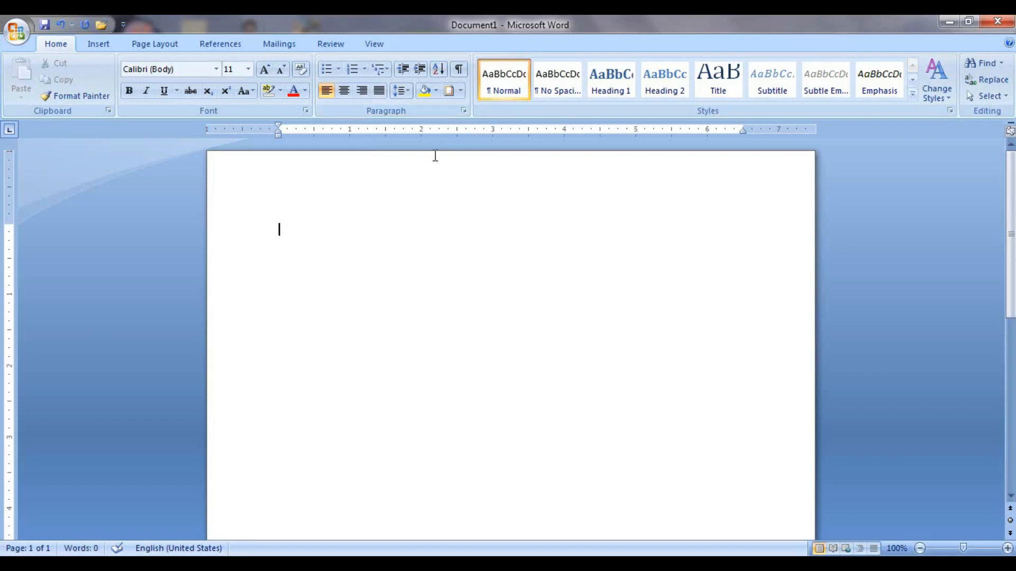
type("A")
key("Return")
type("B")
key("Return")
type("C")
key("Return")
type("D E")
key("Return")
type("F")
key("Return")
left_click_drag(274, 227, 293, 370)
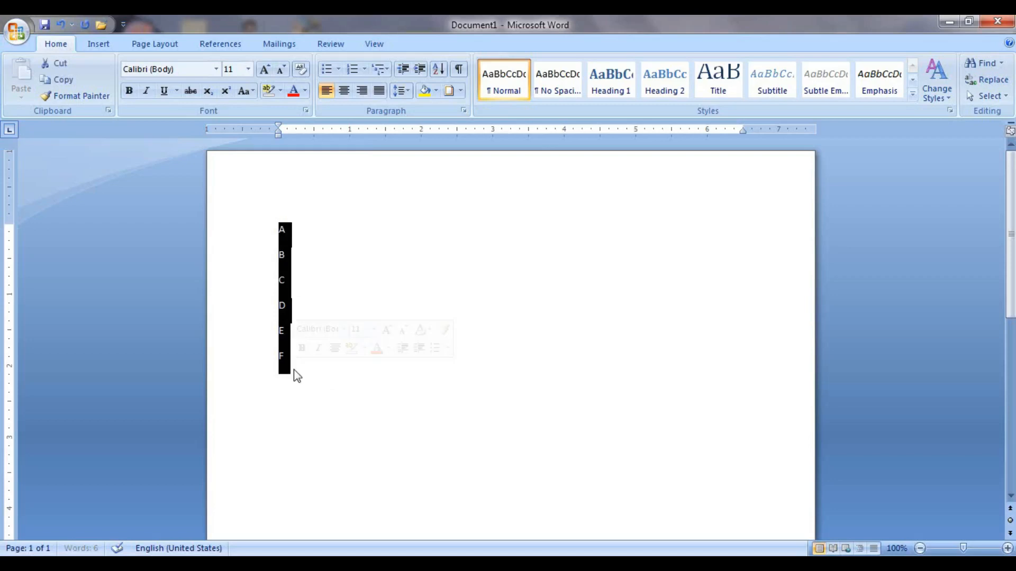
Sort the selected letters ascending, then re-sort them descending from F to A.
left_click(439, 70)
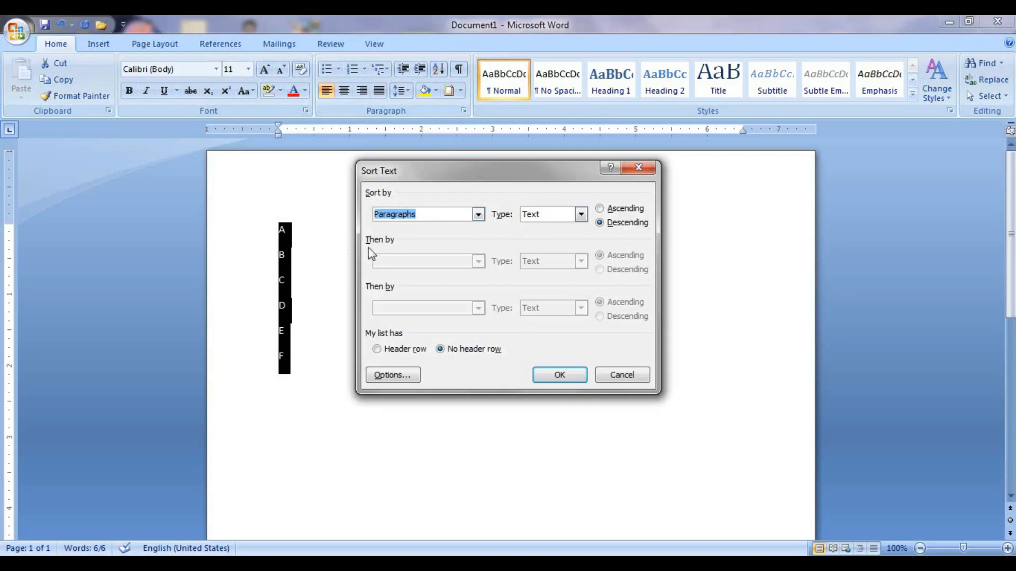
left_click(603, 210)
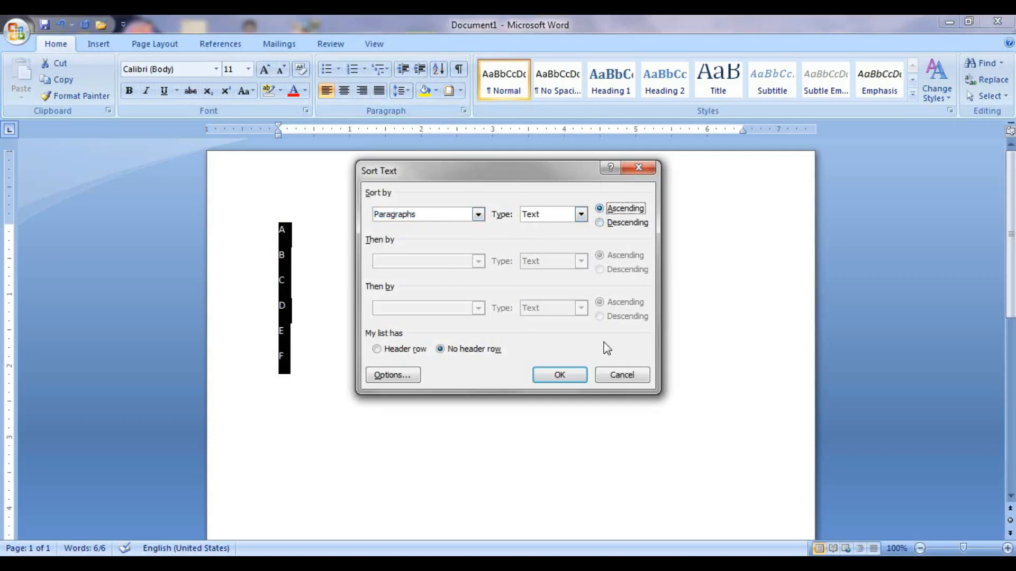
left_click(571, 377)
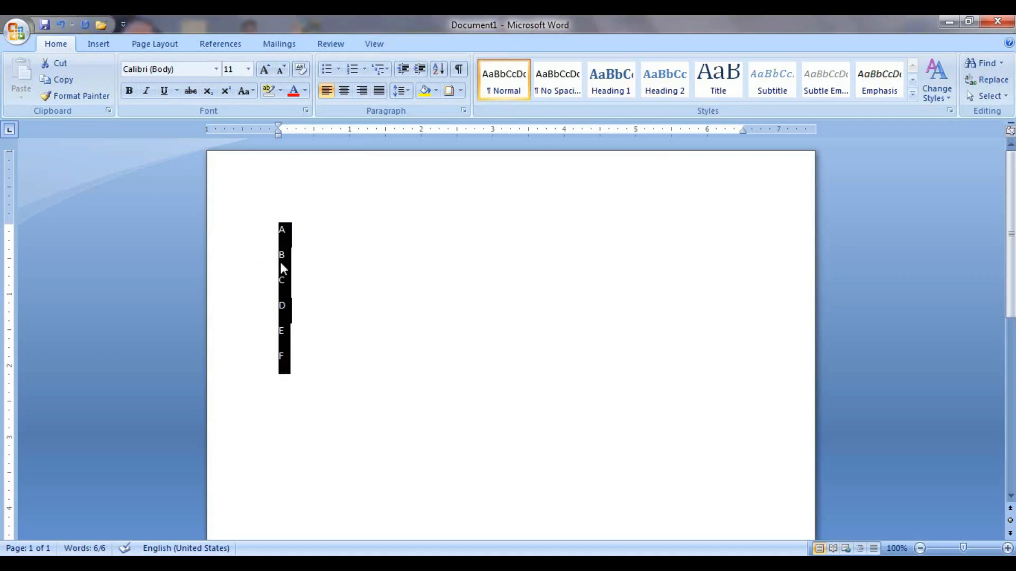
left_click(439, 70)
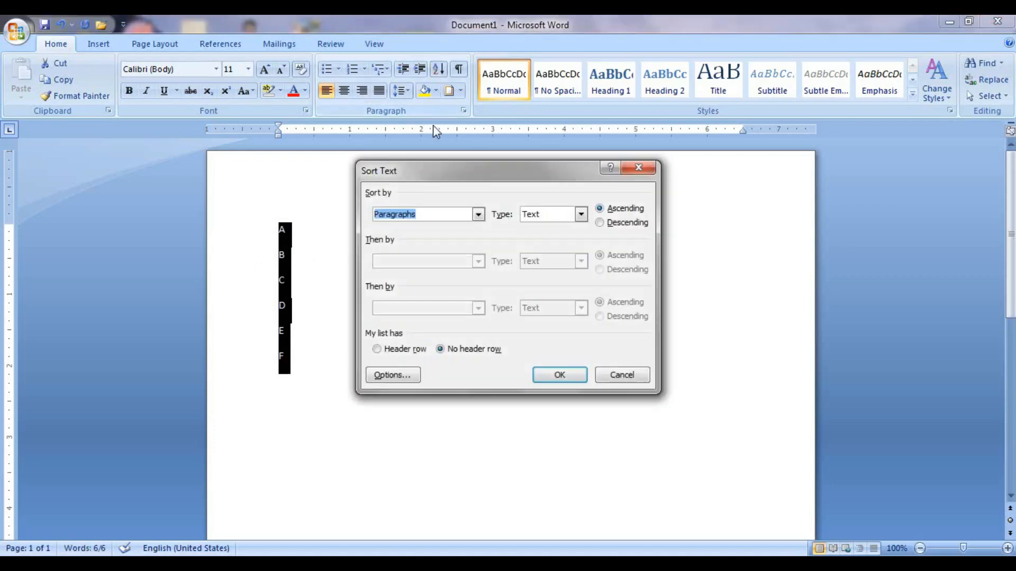
left_click(600, 223)
left_click(562, 376)
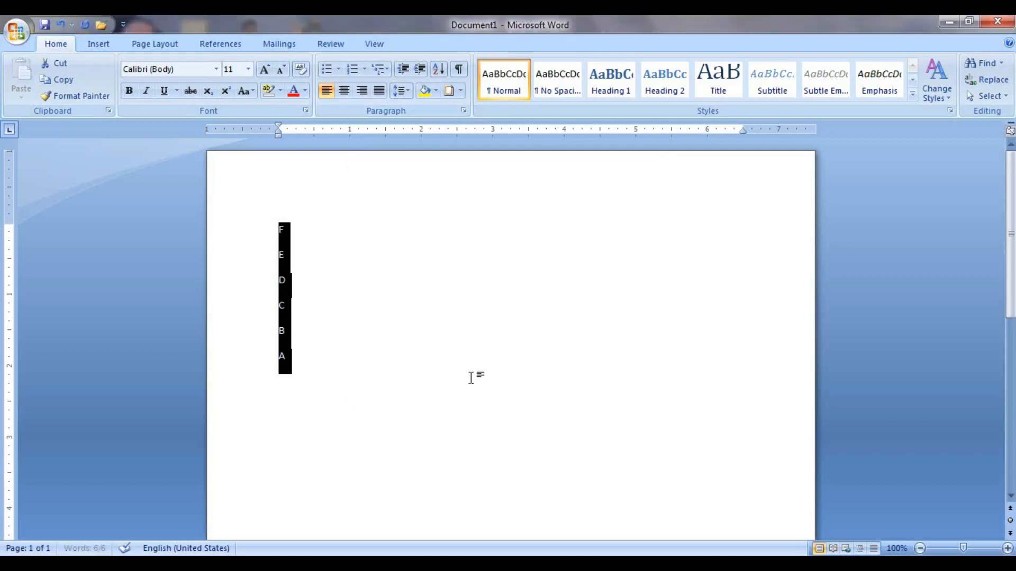
left_click(296, 357)
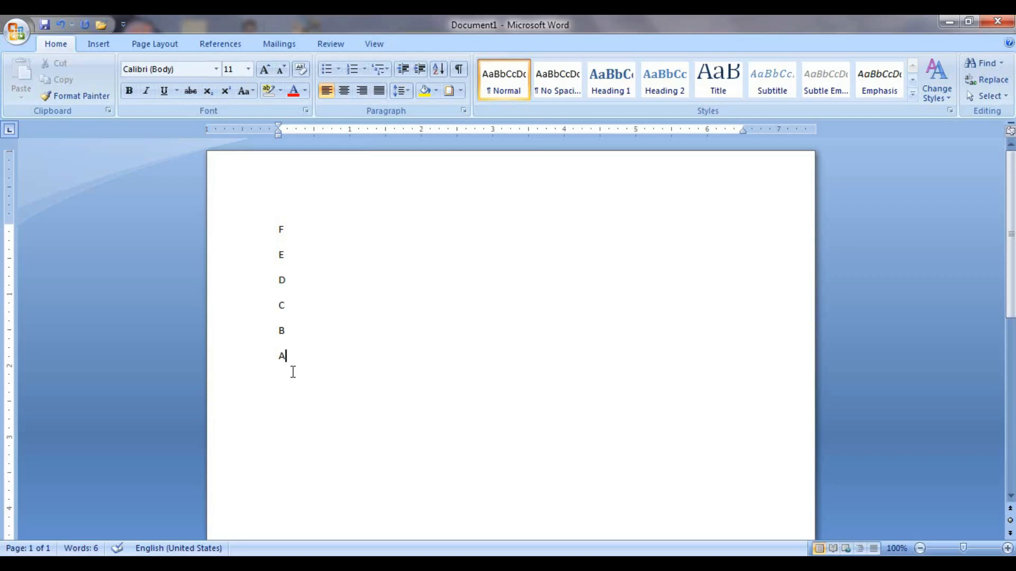
Replace the letters with a numbered list typed one number per line.
key("ctrl+a")
key("Delete")
type("1")
key("Return")
type("2")
key("Return")
Finish the list with 7, sort the numbers descending from 7 to 1, then delete them all.
type("7")
key("Return")
left_click_drag(282, 219, 288, 392)
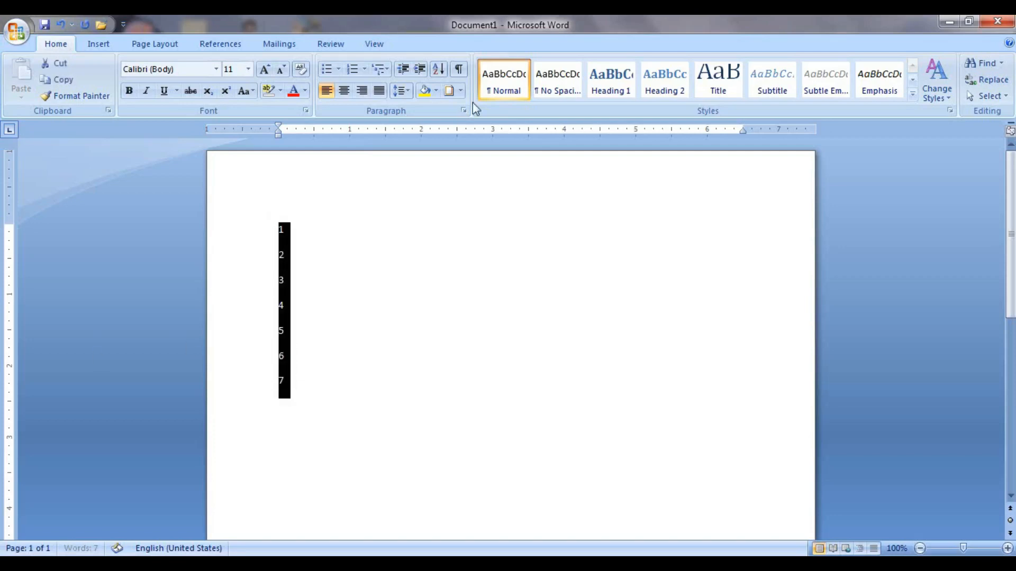
left_click(441, 71)
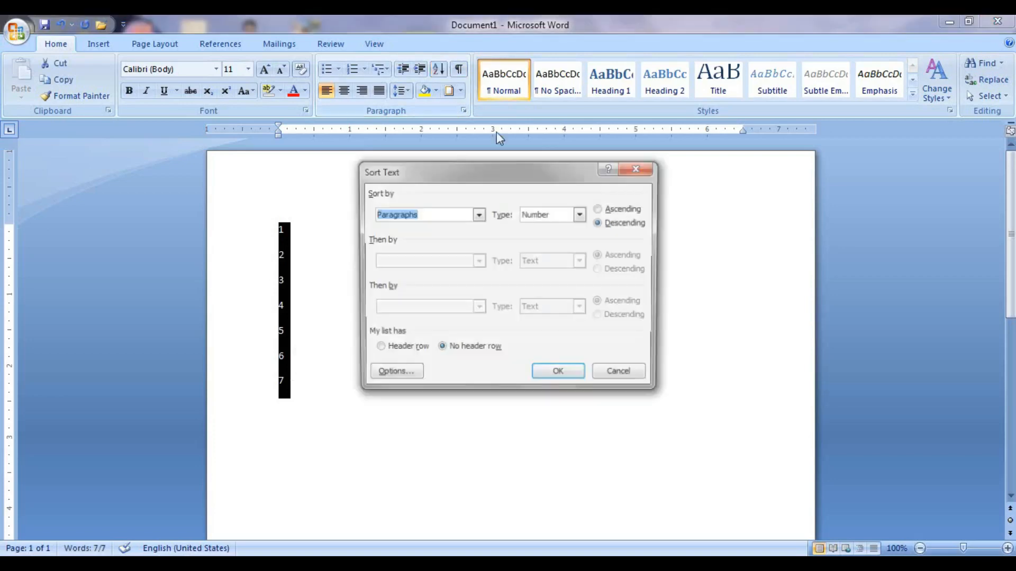
left_click(616, 210)
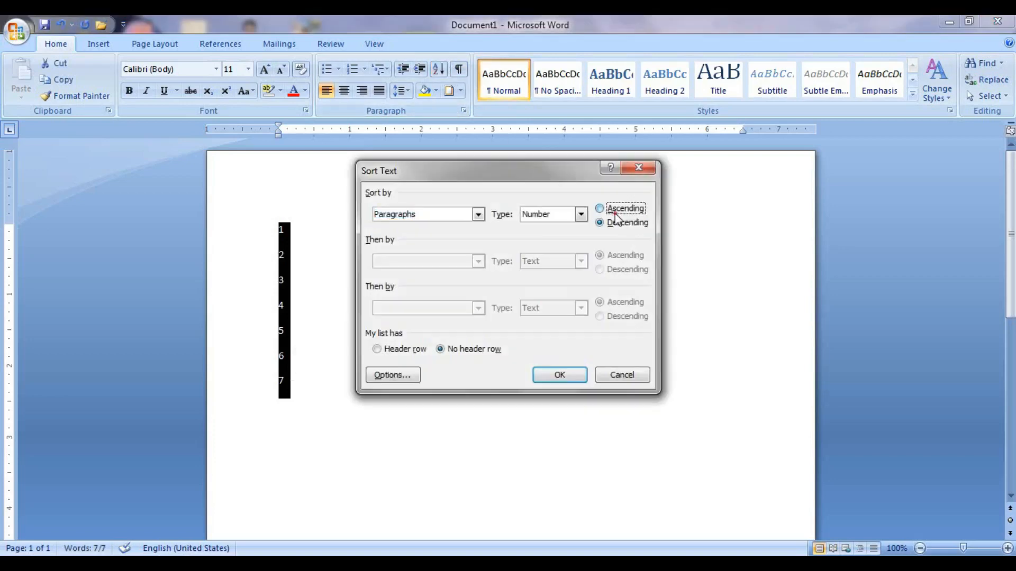
left_click(564, 377)
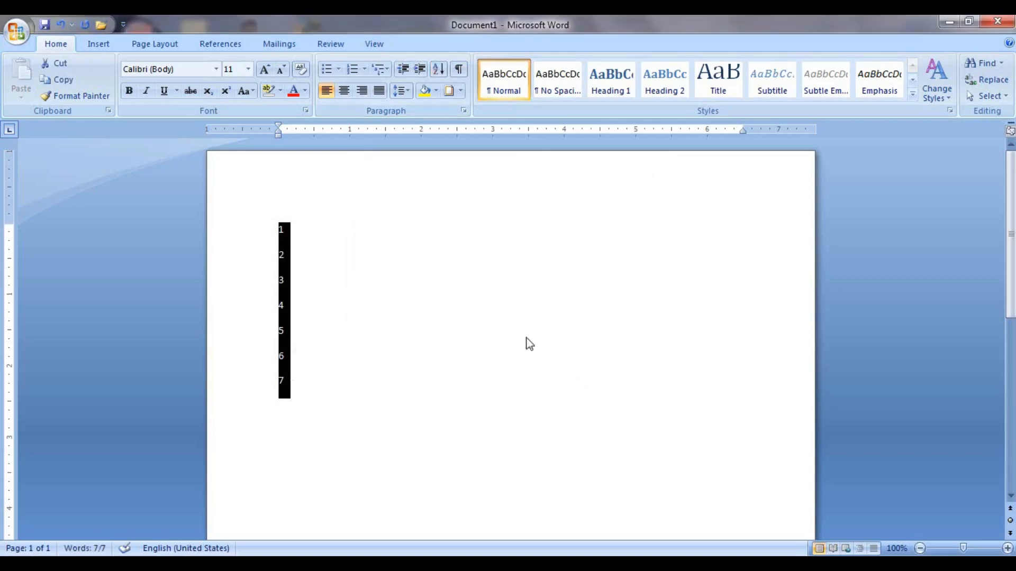
left_click(438, 70)
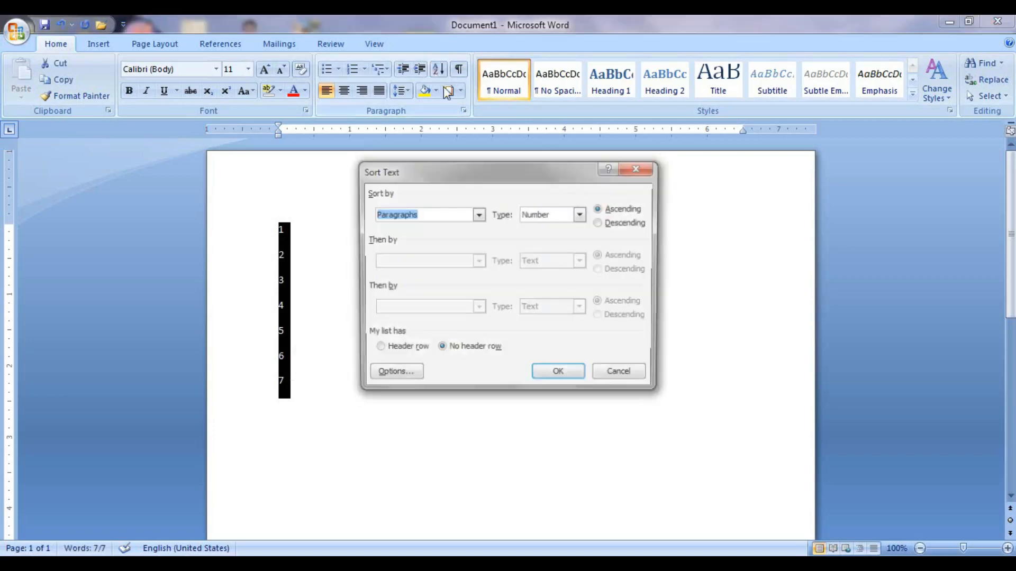
left_click(599, 223)
left_click(566, 379)
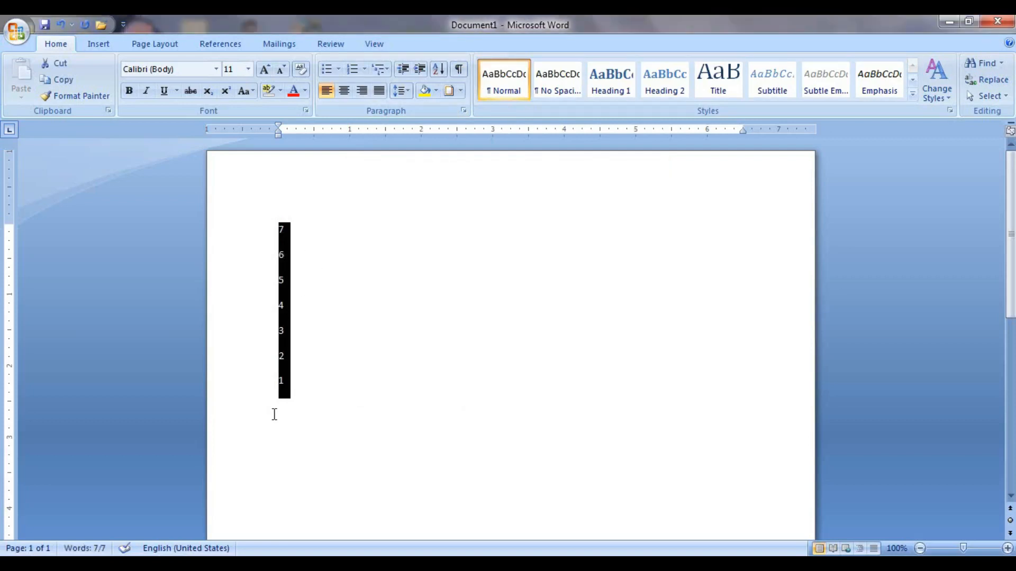
key("ctrl+a")
key("Delete")
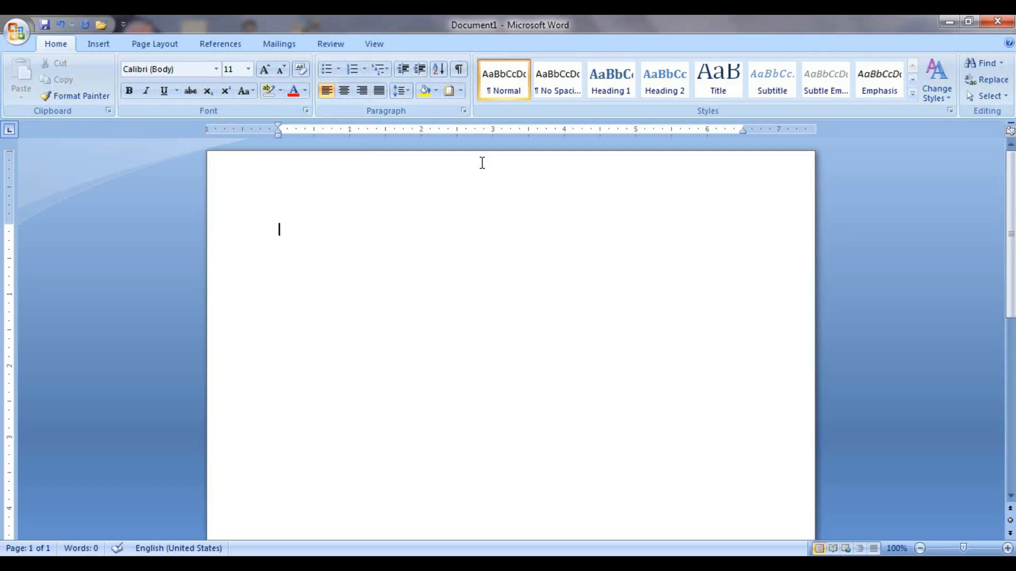
Generate three sample paragraphs with =rand() and turn on Show/Hide ¶ formatting marks.
type("=rand()")
key("Return")
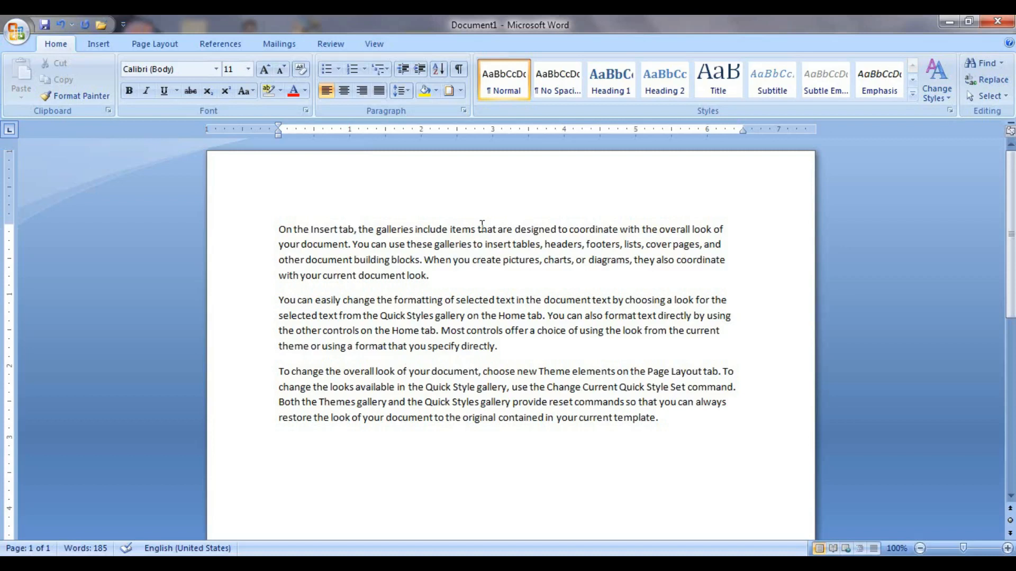
left_click(458, 71)
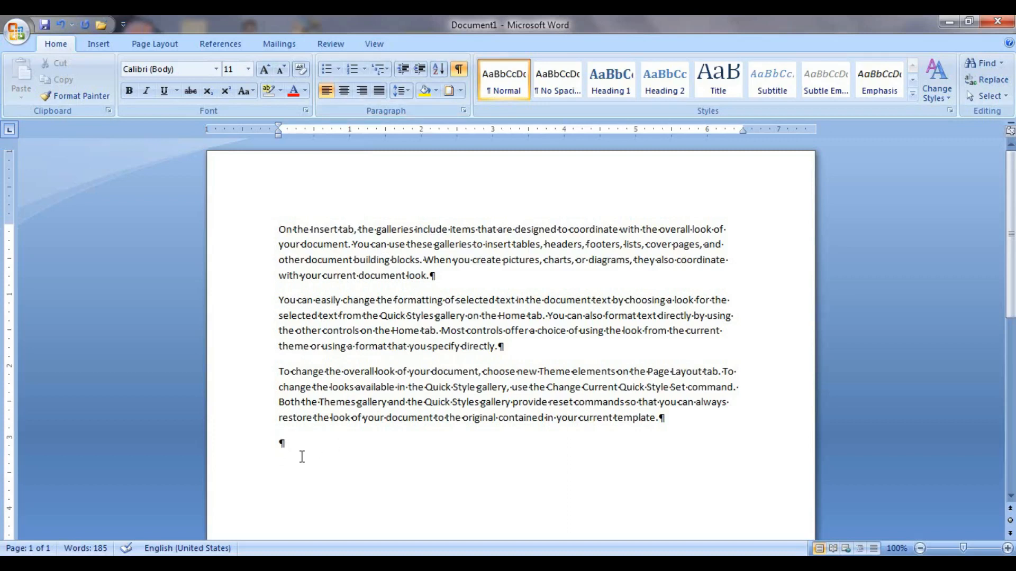
Type two extra lines of random letters below the sample paragraphs.
type("ksdgfasdhfgsdfhgkhsdf")
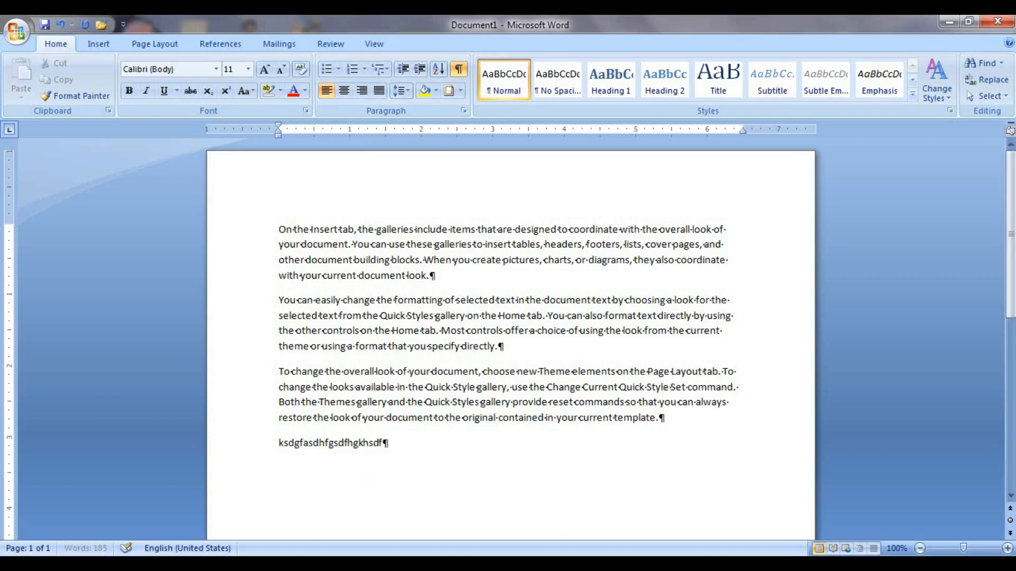
type("sdfv")
key("Return")
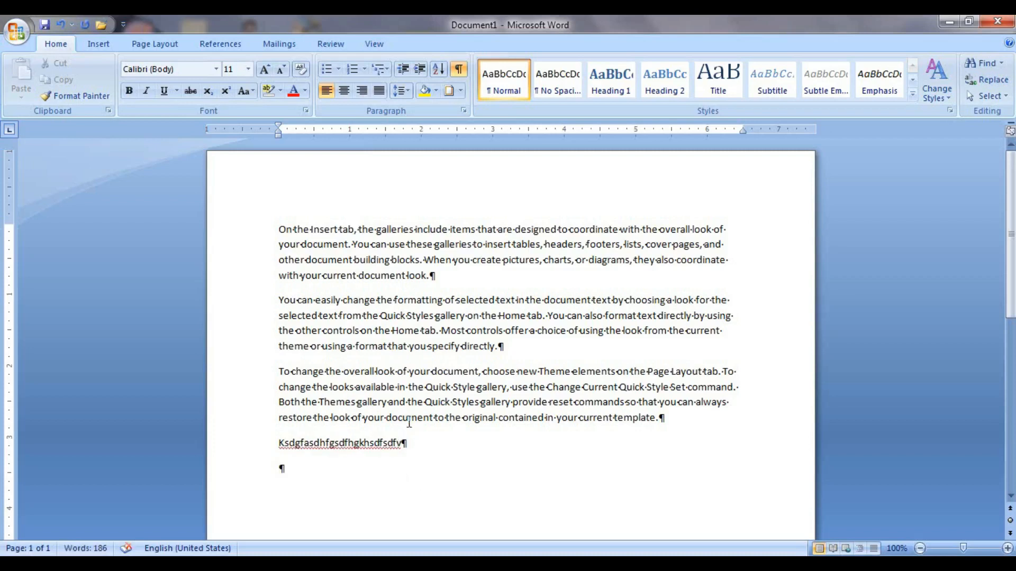
type("sdfgkjsdfkgjdflkgjdf")
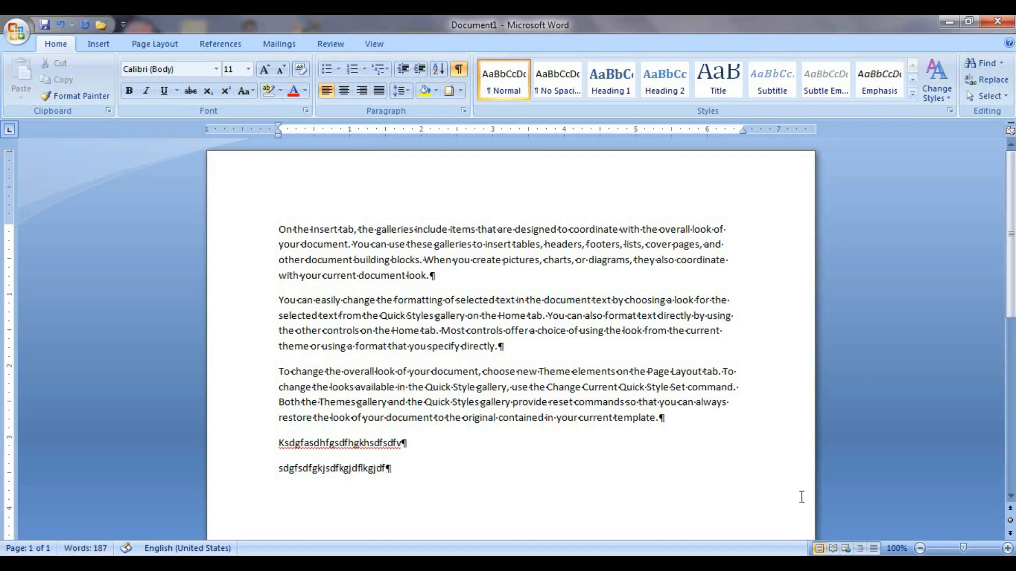
Zoom in and add extra spaces after 'items' in the first paragraph.
left_click(1008, 548)
left_click(1008, 548)
left_click(1008, 548)
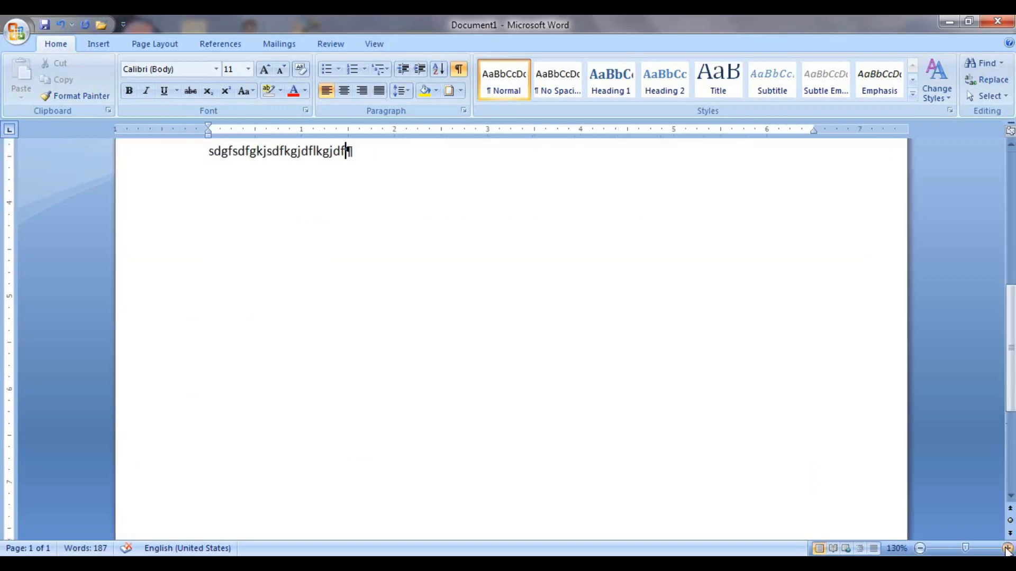
left_click(1008, 549)
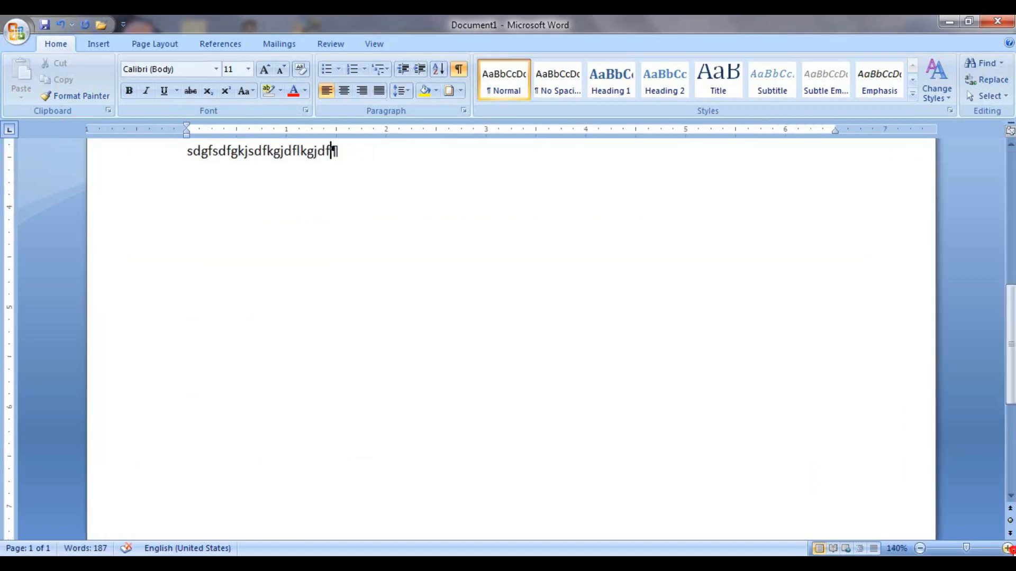
left_click(1008, 549)
scroll(477, 344, "up", 7)
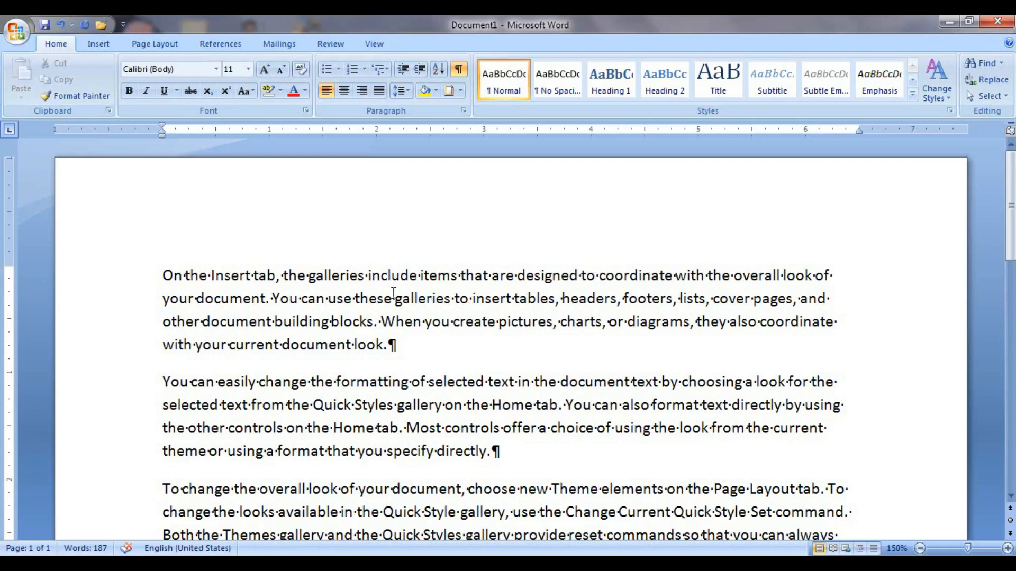
left_click(462, 276)
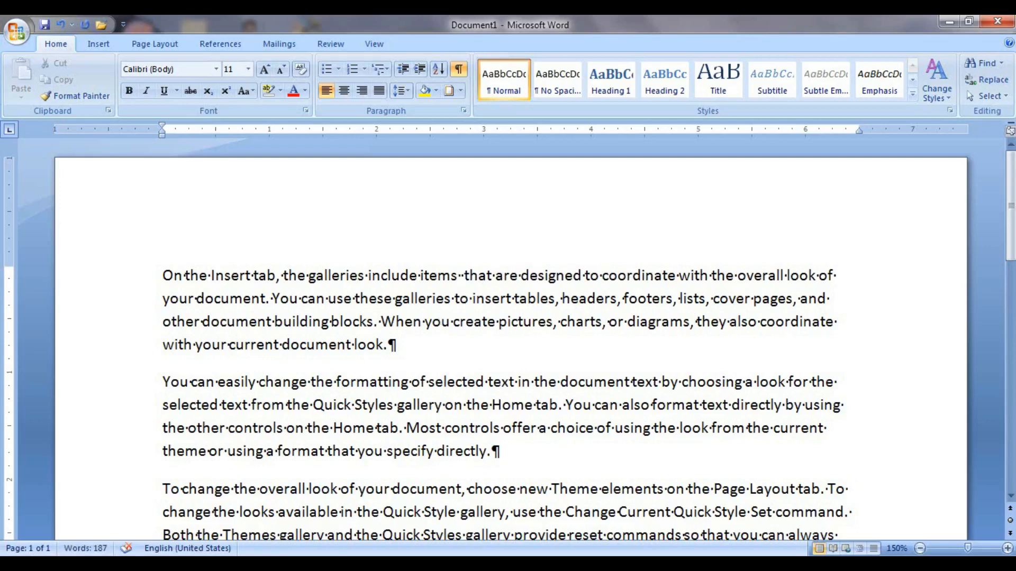
left_click(458, 69)
Add extra spaces before 'Change Current Quick Style Set' in the third paragraph.
scroll(453, 465, "down", 2)
scroll(454, 464, "down", 2)
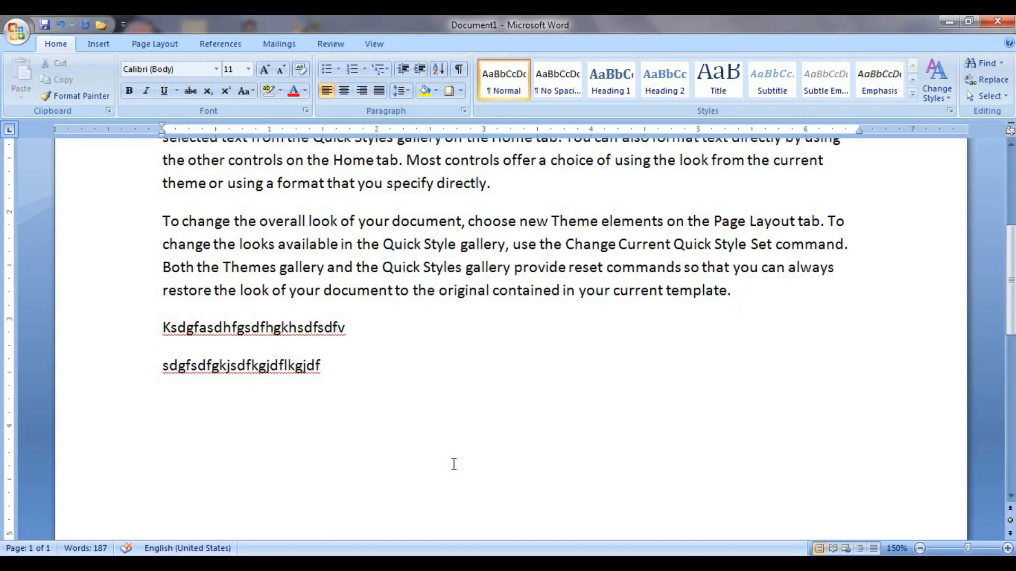
scroll(529, 449, "up", 2)
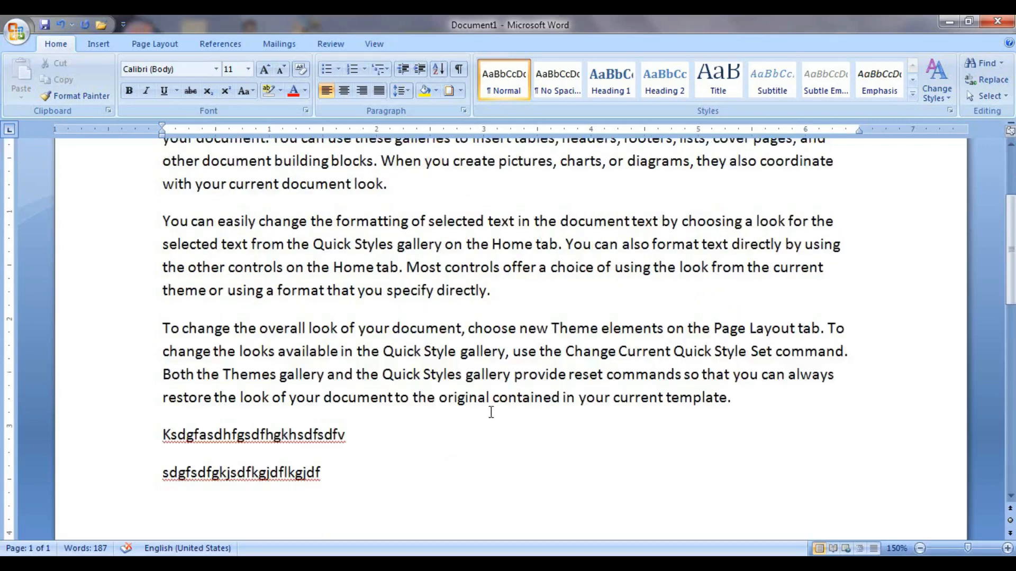
left_click(565, 352)
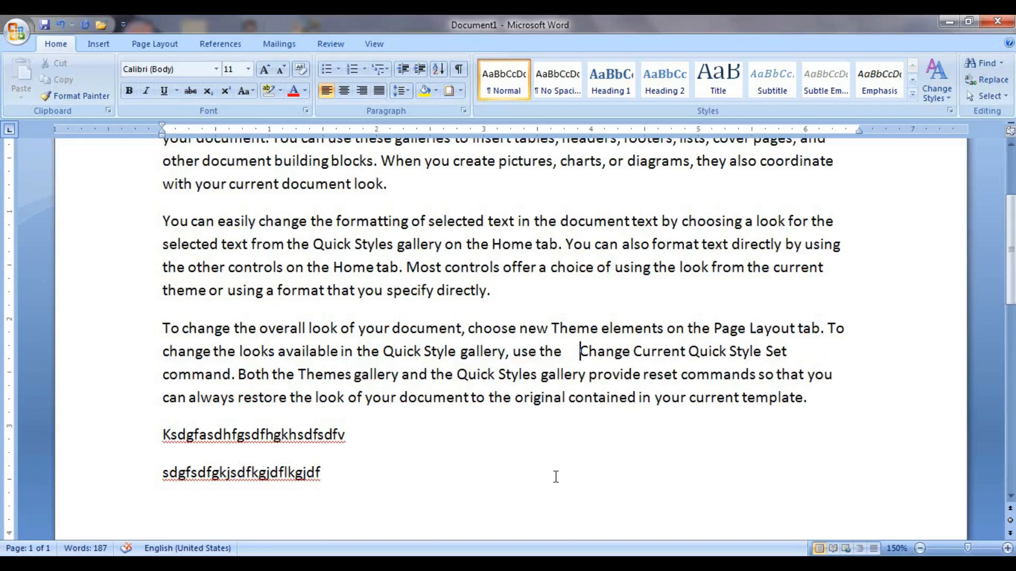
left_click(459, 80)
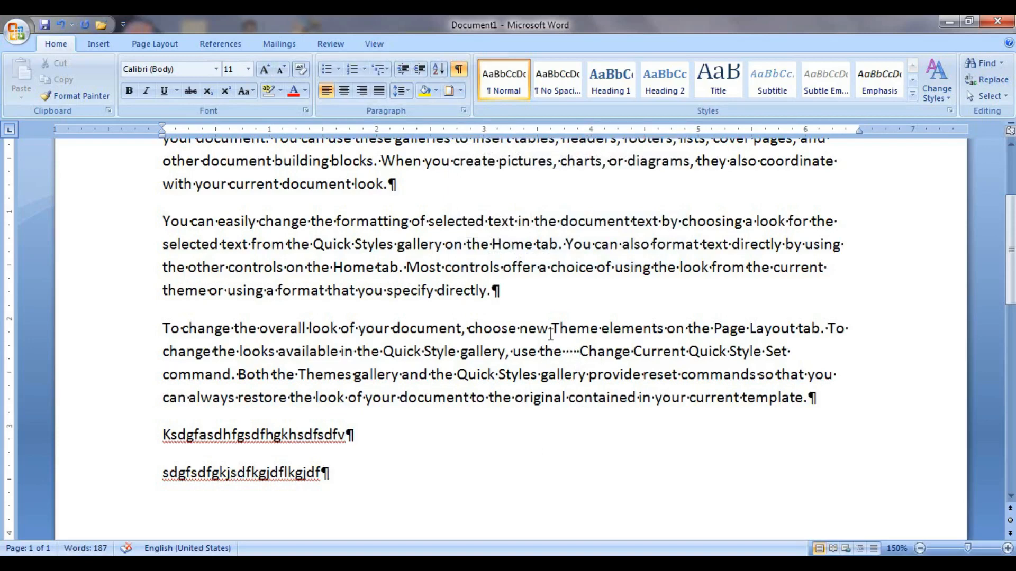
Hide the formatting marks and zoom back out to page width.
scroll(460, 276, "up", 2)
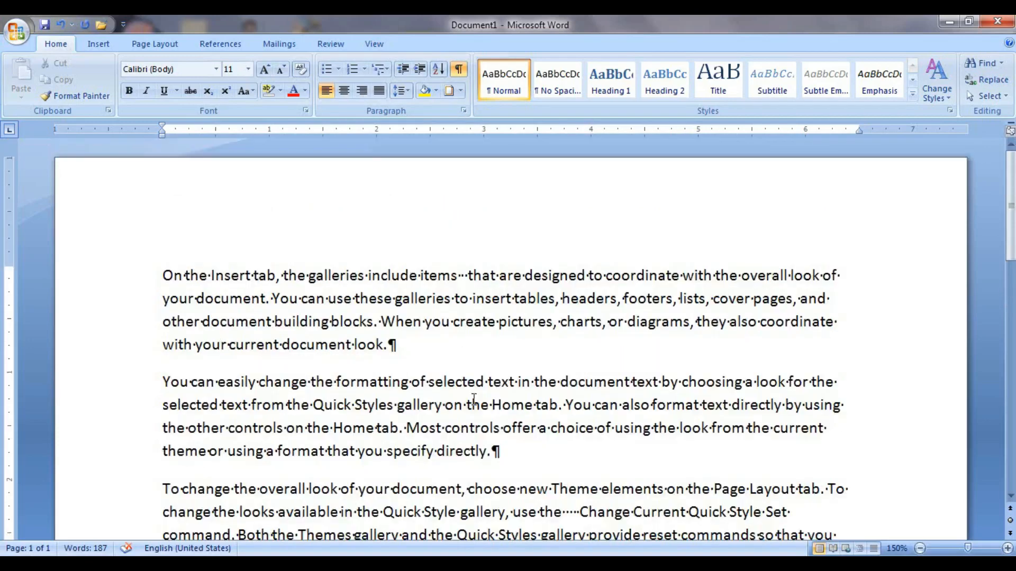
scroll(474, 399, "down", 3)
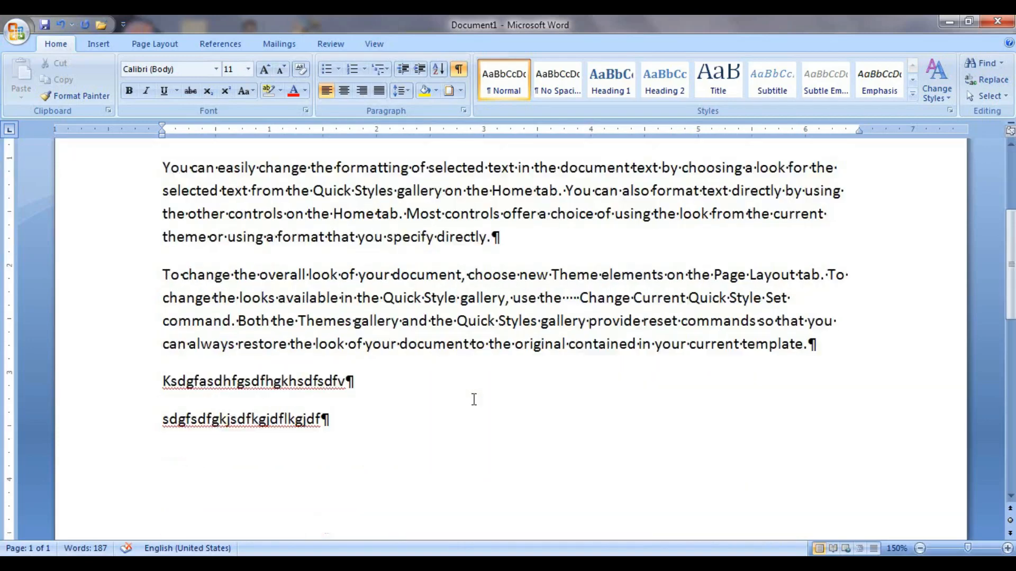
left_click(458, 70)
left_click(920, 548)
left_click(920, 549)
left_click(920, 549)
left_click(920, 549)
left_click(920, 549)
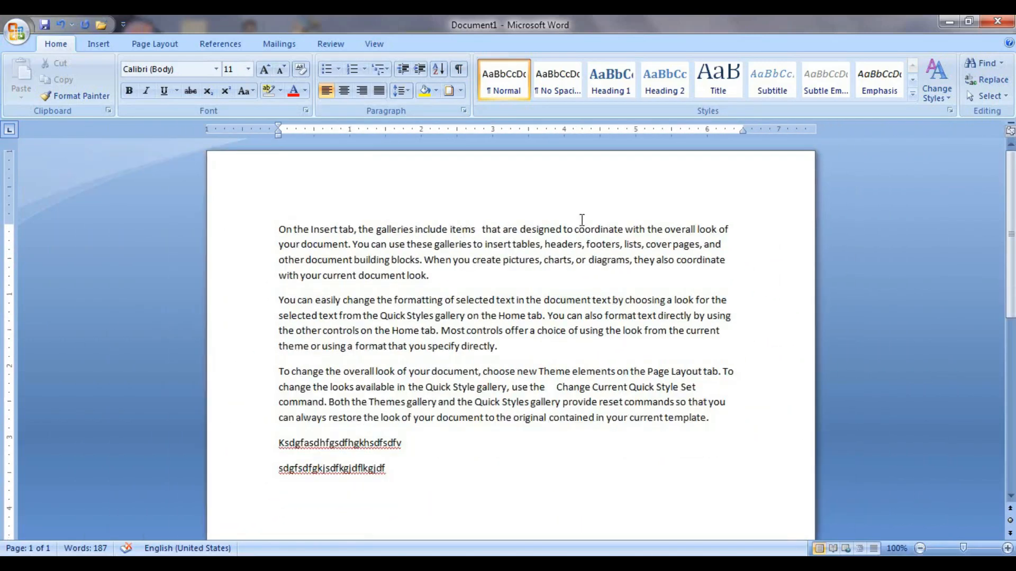
Clear the document, type 'resume' and try centre, right and left alignment on it.
key("ctrl+a")
key("Delete")
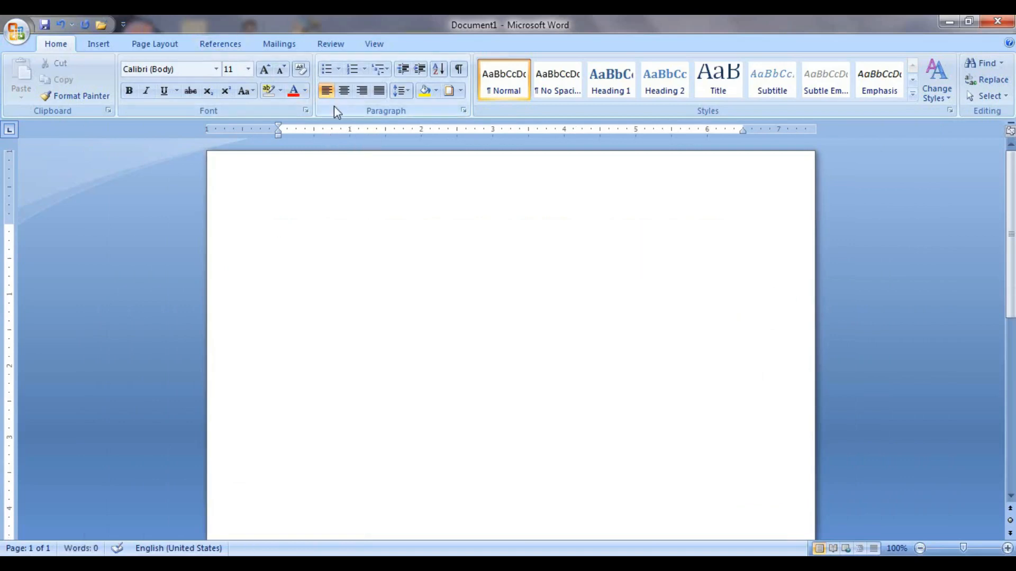
type("re")
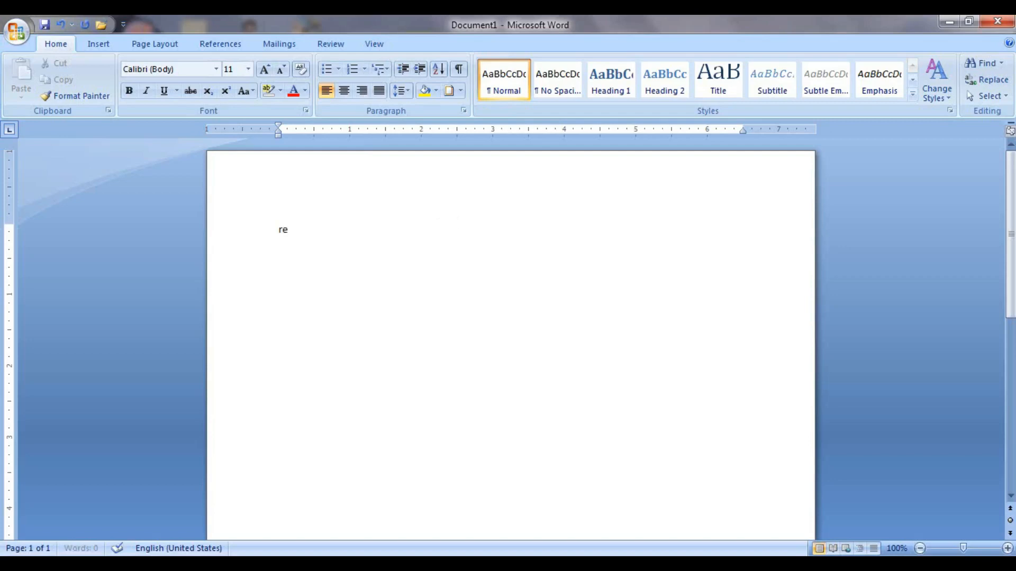
type("sume")
left_click_drag(319, 231, 255, 221)
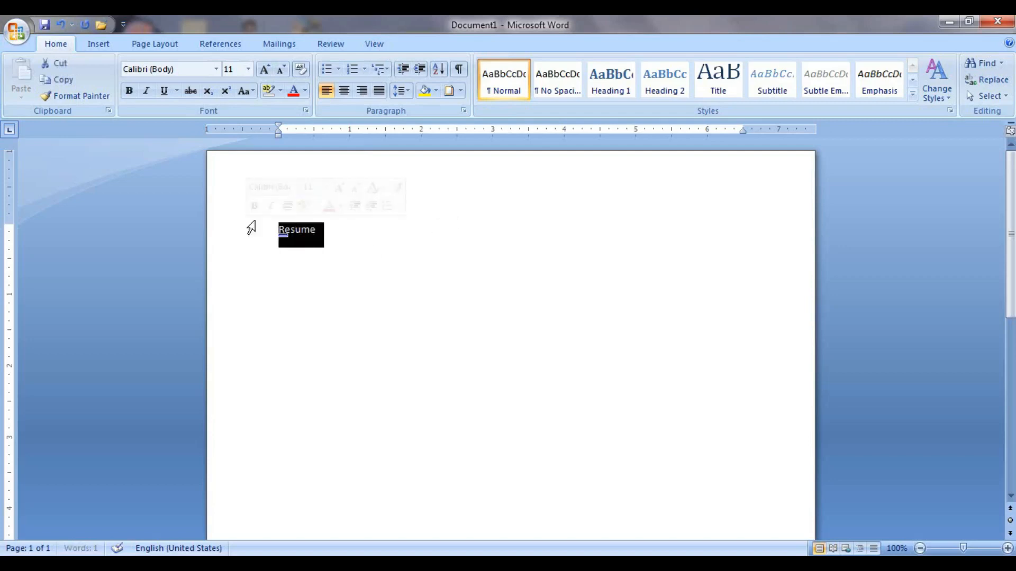
left_click(344, 93)
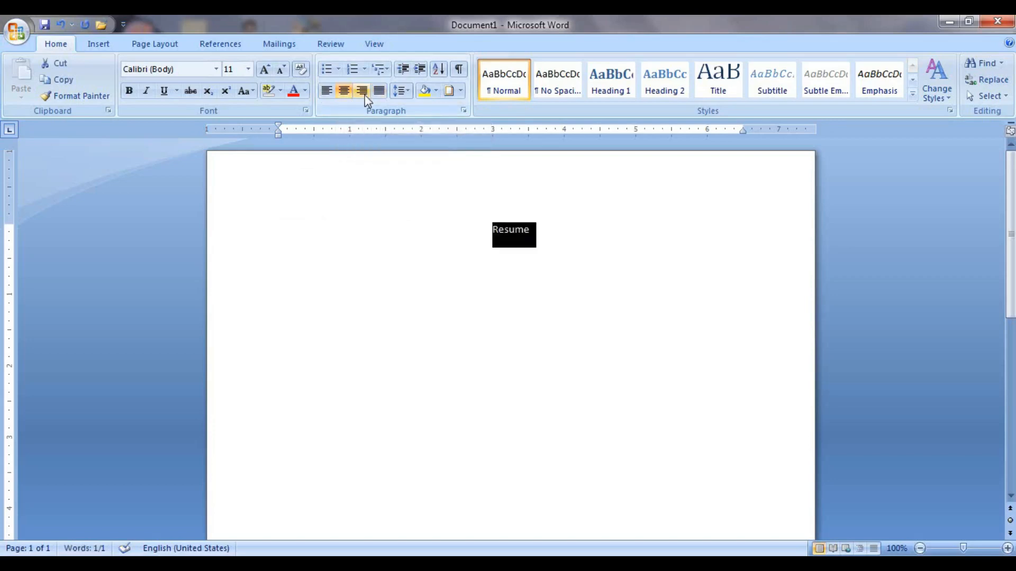
left_click(365, 96)
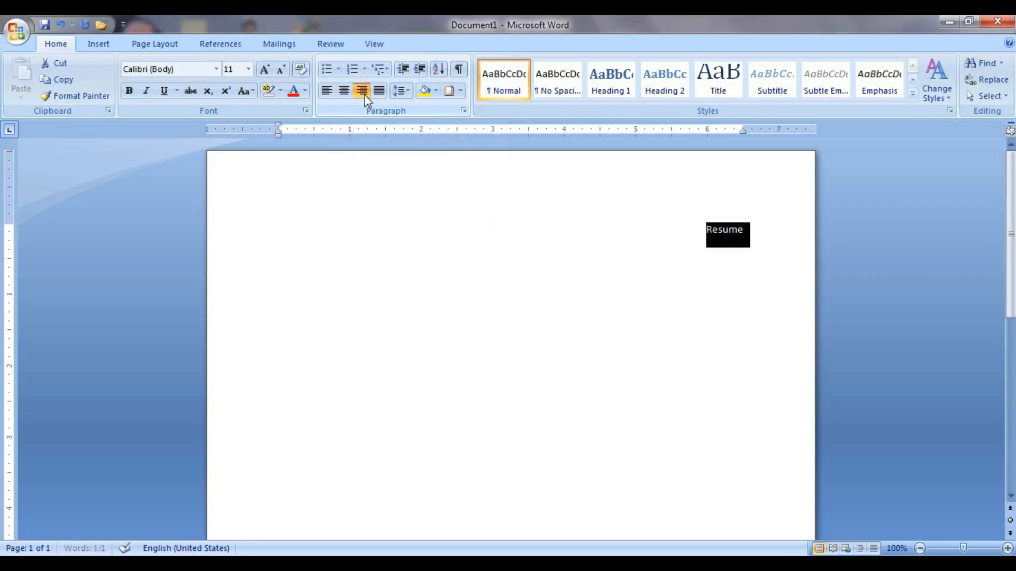
left_click(365, 94)
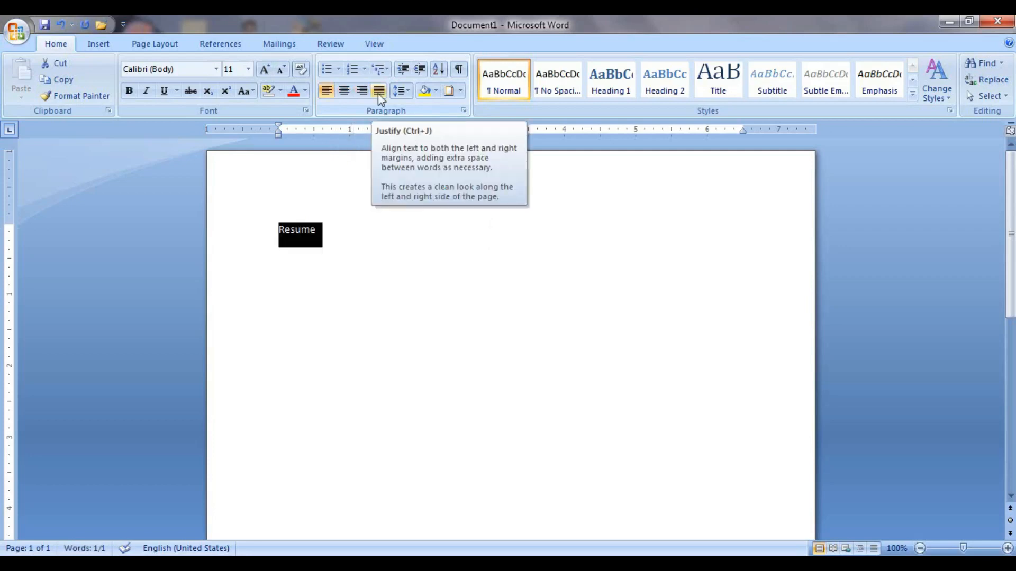
Replace 'resume' with three =rand() sample paragraphs and select all the text.
left_click(358, 238)
key("BackSpace")
key("BackSpace")
key("BackSpace")
key("BackSpace")
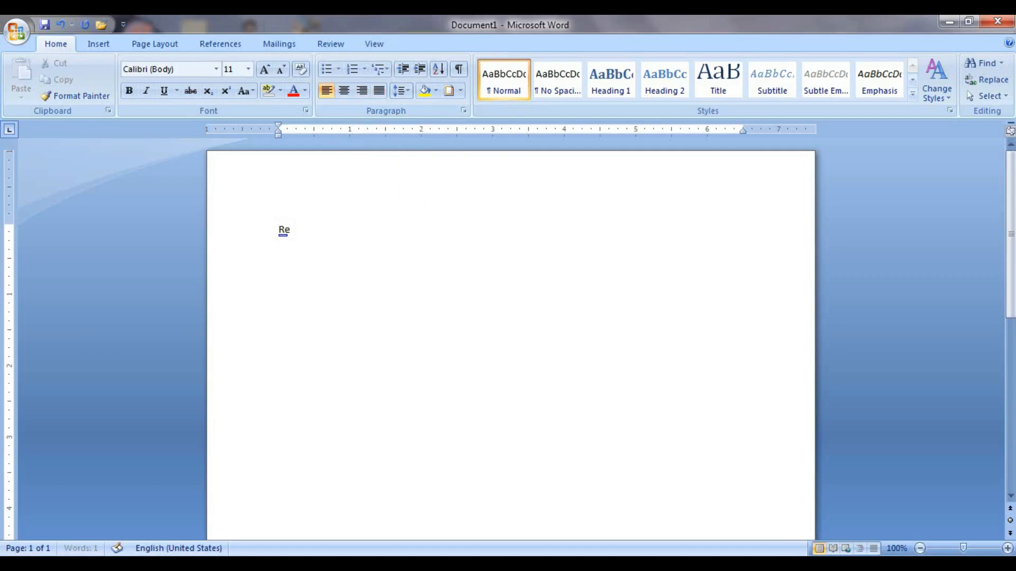
key("BackSpace")
key("BackSpace")
type("=rand()")
key("Return")
key("ctrl+a")
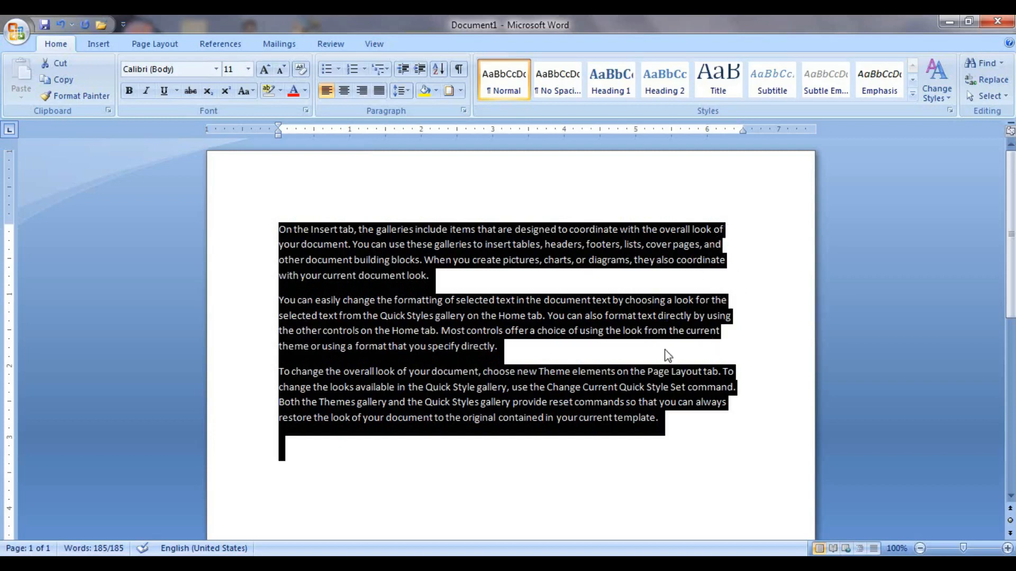
Justify all three sample paragraphs, then select the first paragraph.
left_click(379, 91)
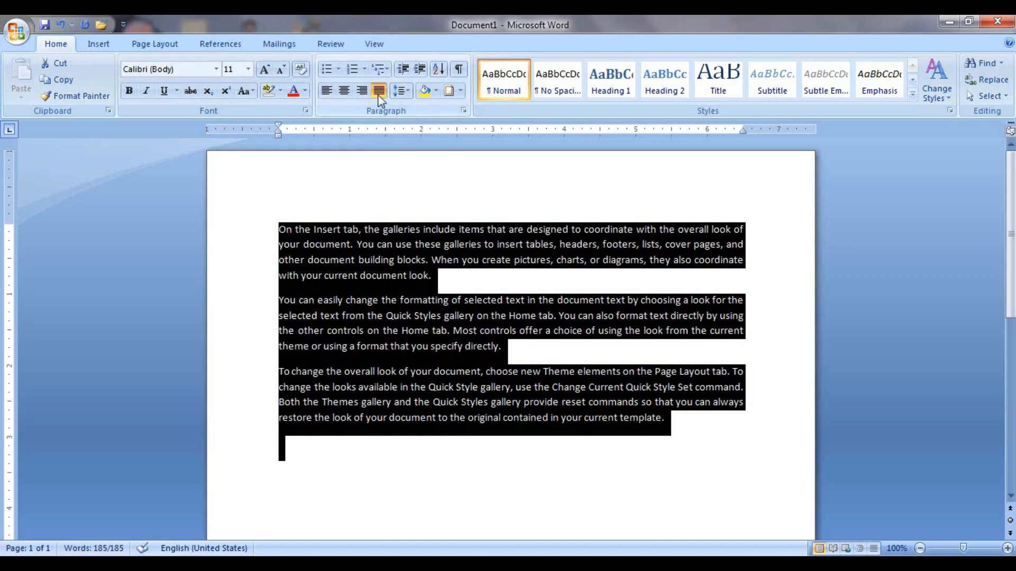
left_click(497, 299)
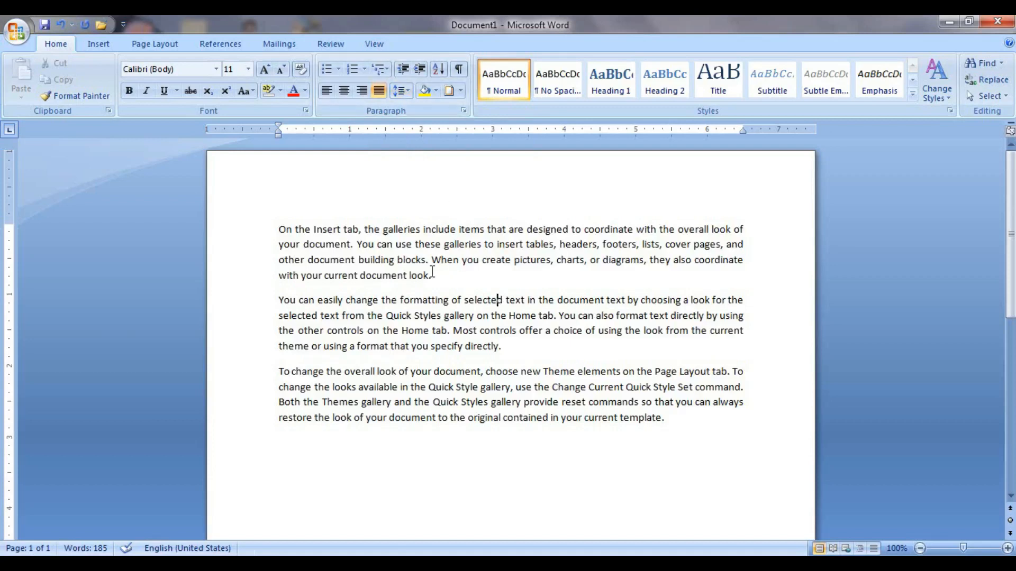
left_click_drag(442, 274, 281, 216)
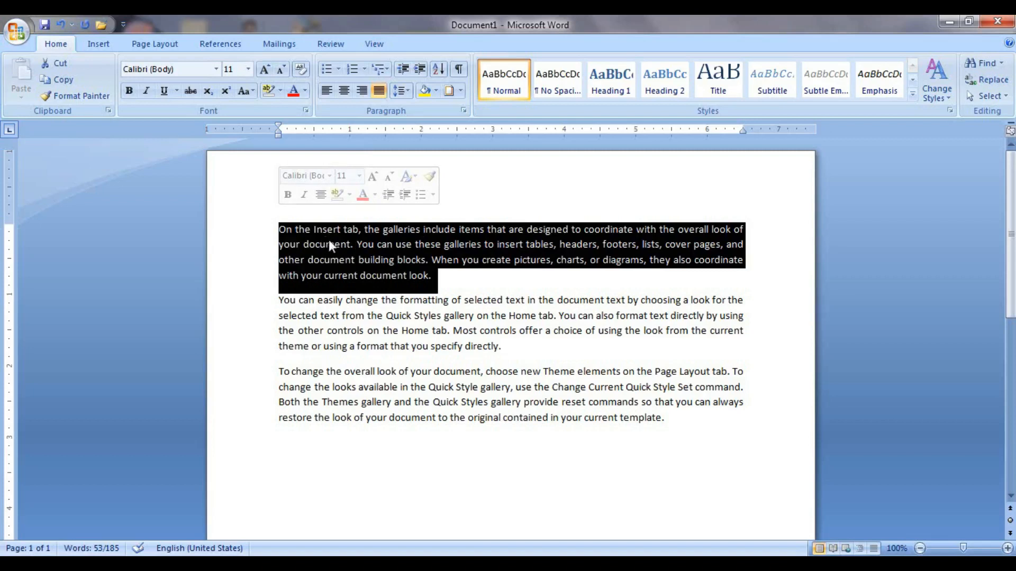
Try 2.5 and 1.0 line spacing on the first paragraph, settling on 1.15.
left_click(408, 91)
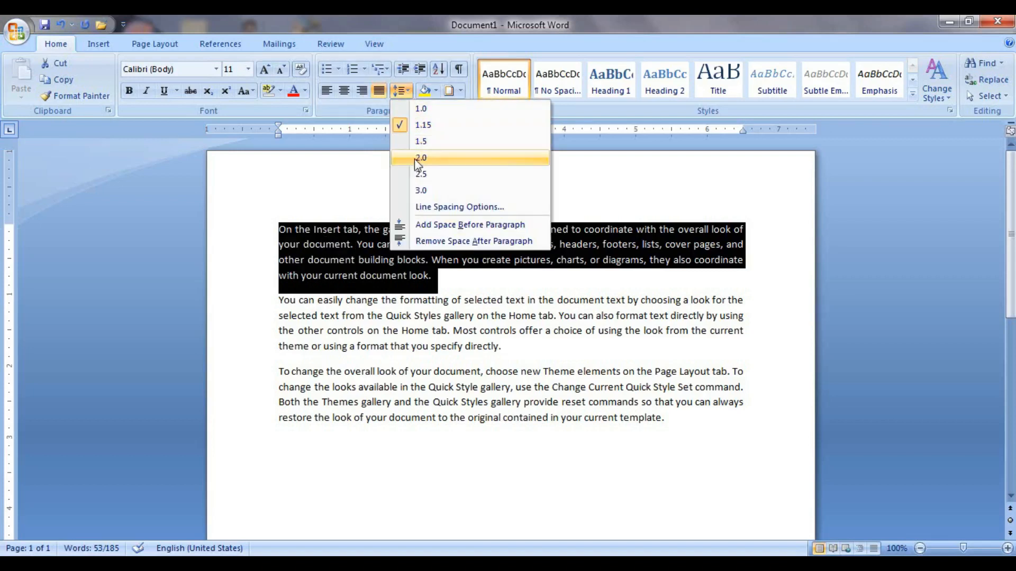
left_click(420, 174)
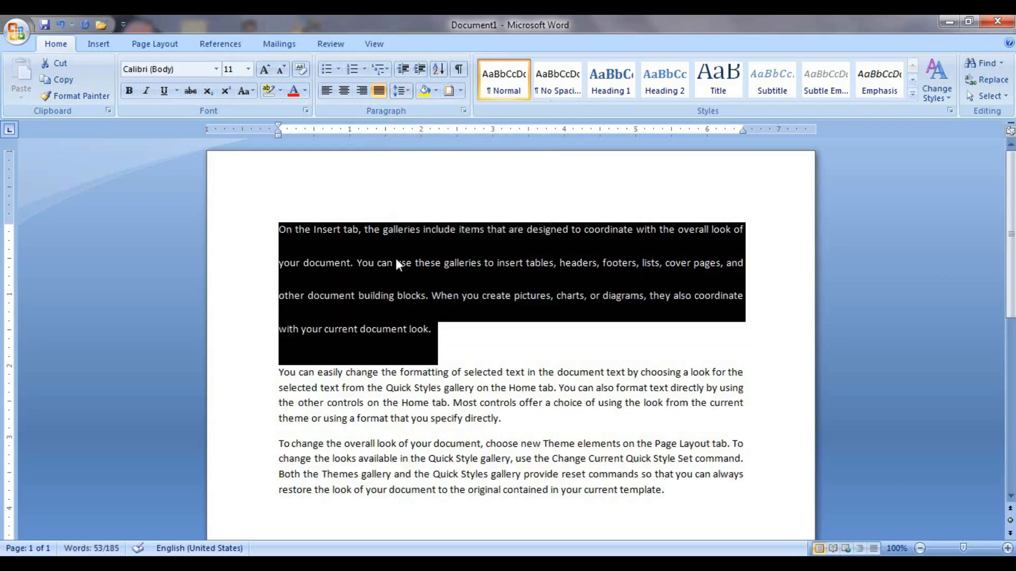
left_click(405, 91)
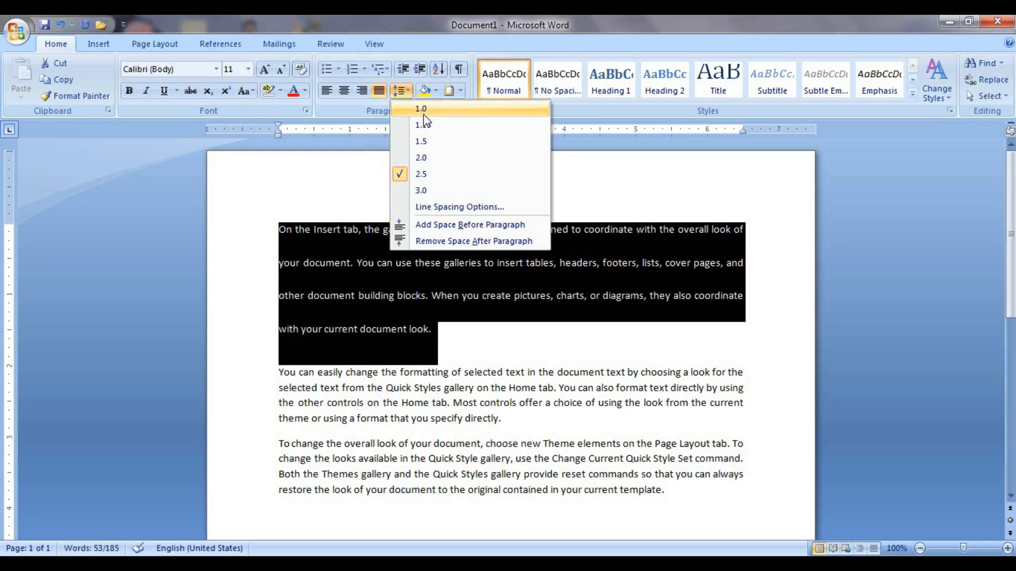
left_click(423, 113)
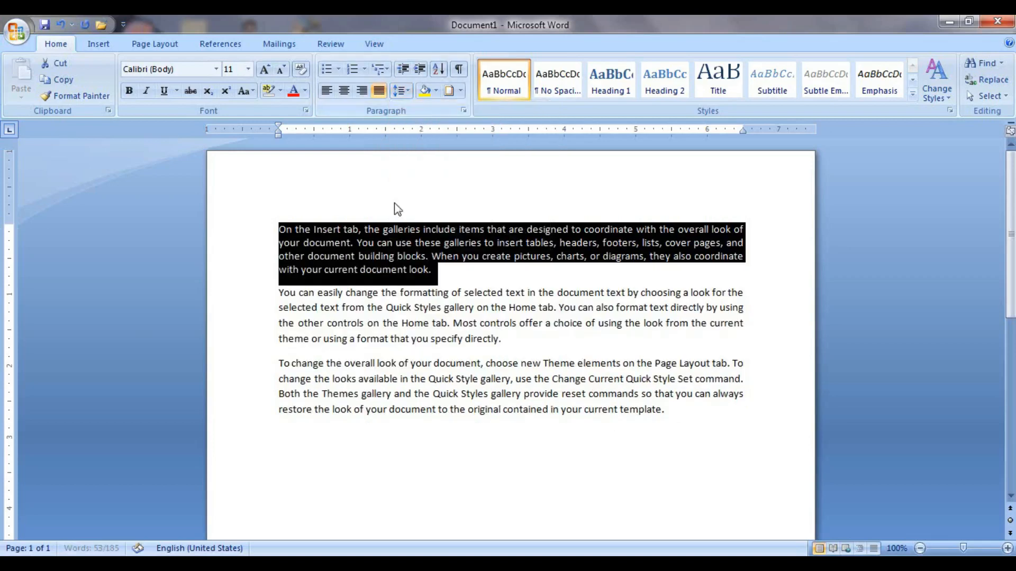
left_click(410, 91)
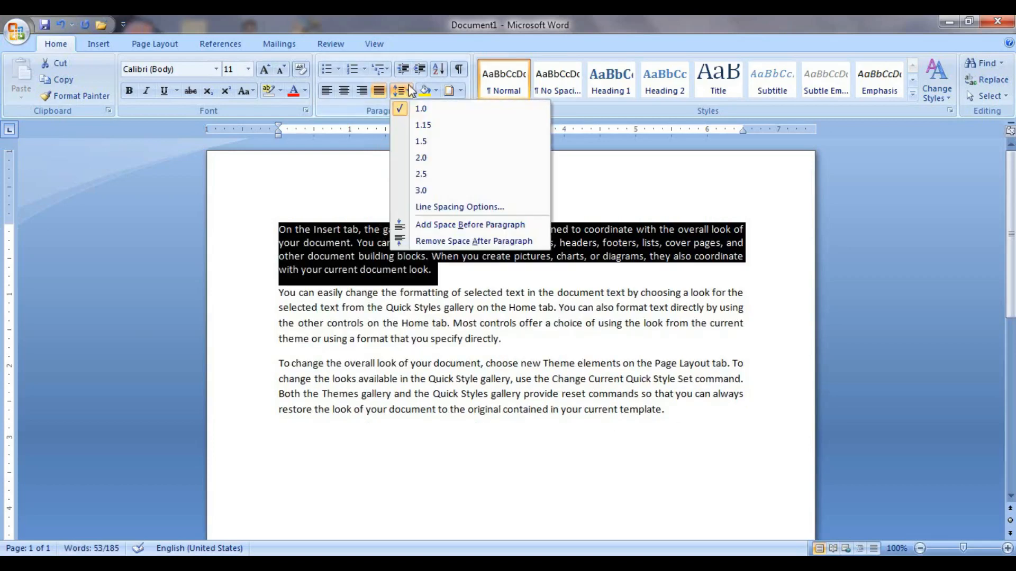
left_click(431, 126)
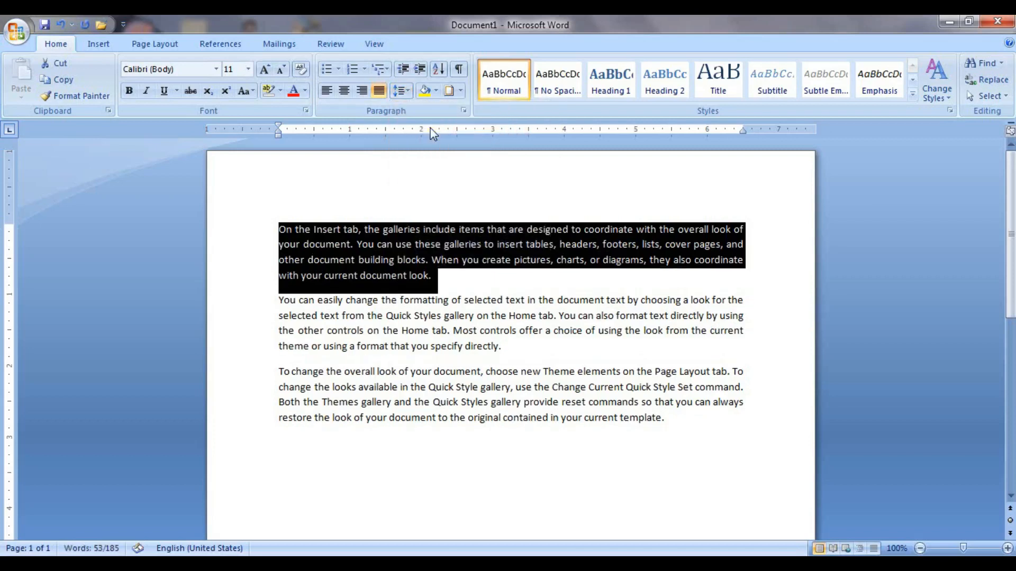
left_click(406, 92)
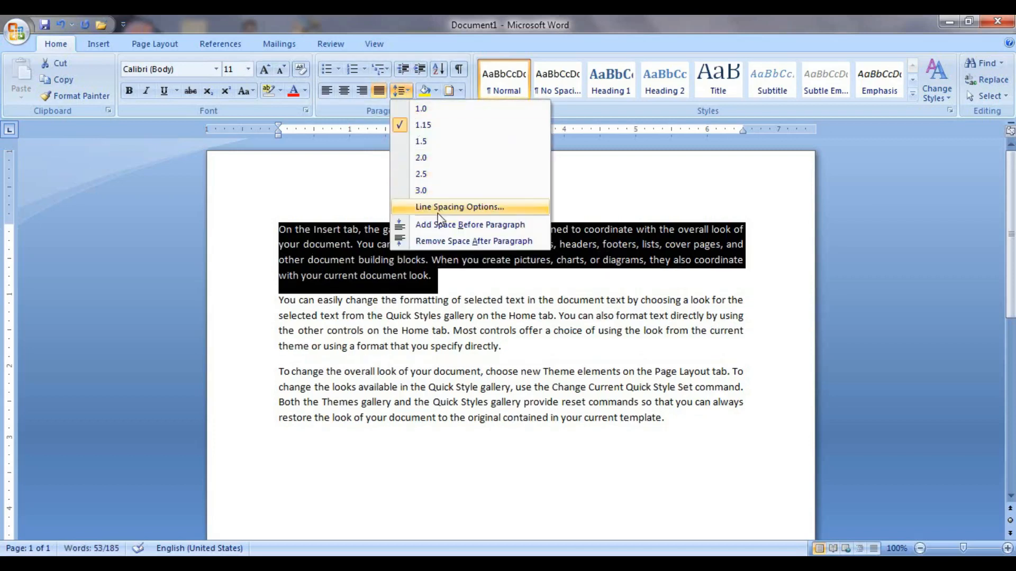
left_click(506, 320)
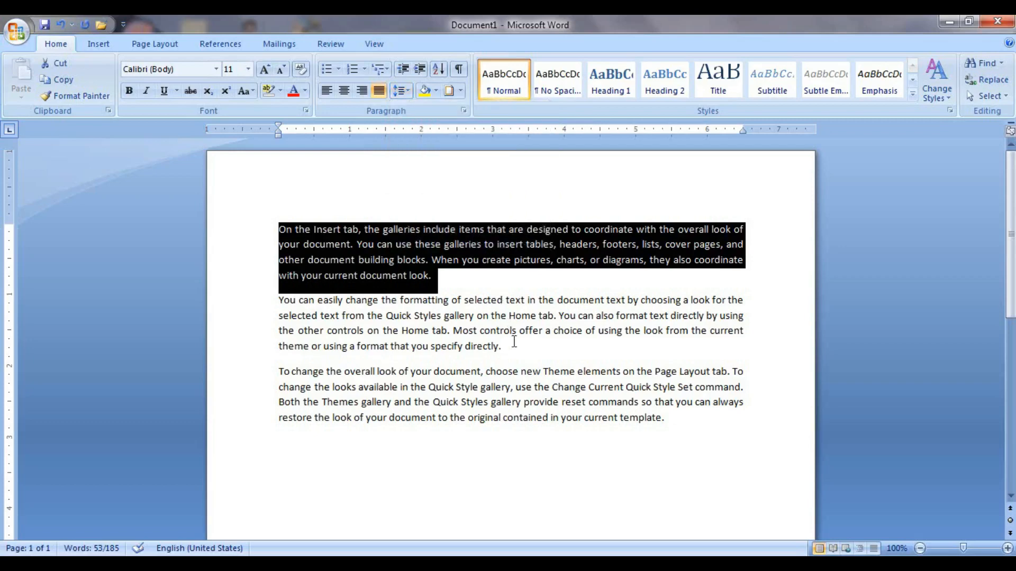
left_click(514, 344)
left_click(401, 91)
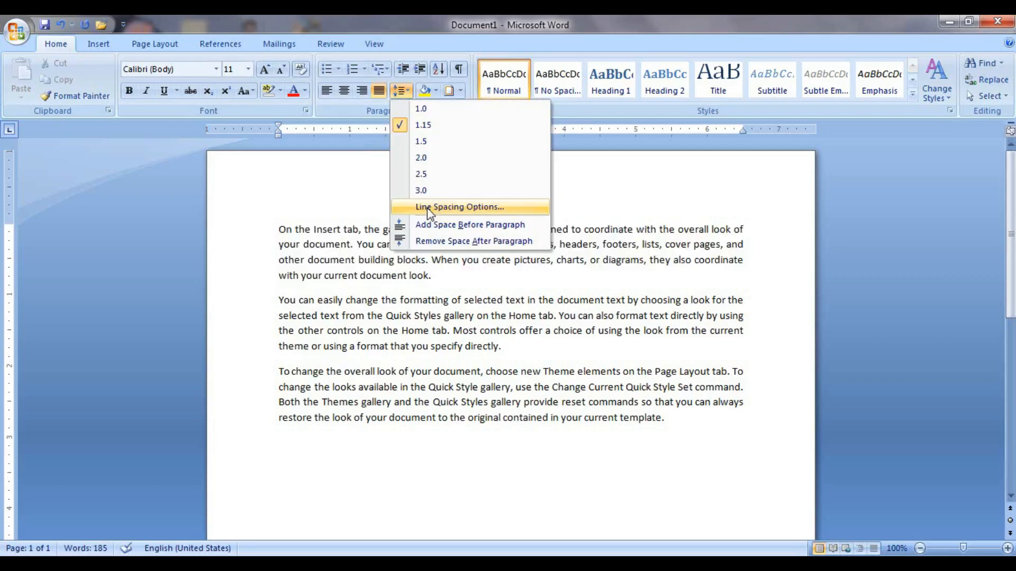
left_click(427, 208)
left_click_drag(476, 80, 663, 89)
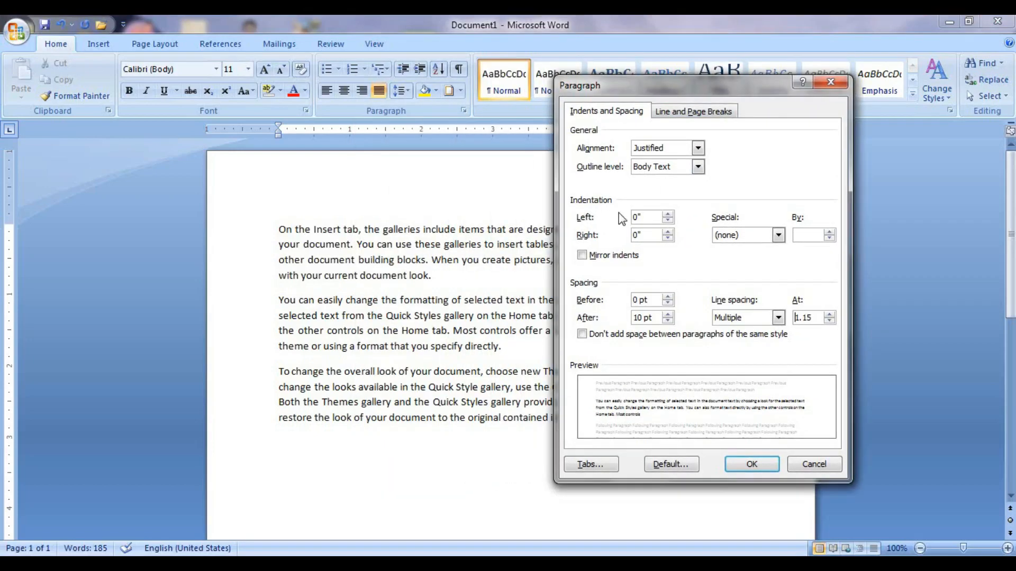
left_click(669, 215)
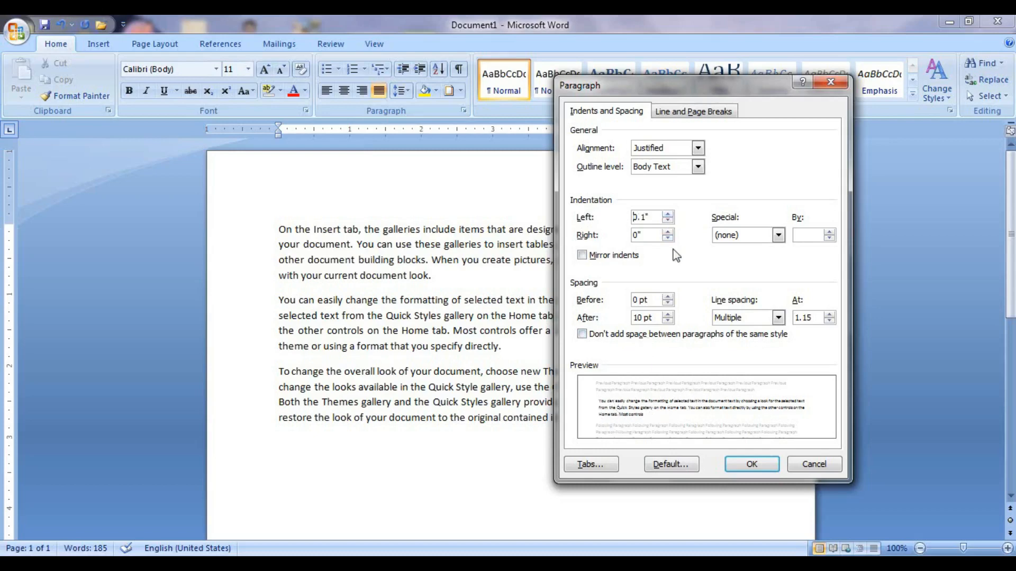
left_click(667, 214)
left_click(668, 214)
left_click(667, 214)
left_click(668, 214)
left_click(667, 215)
left_click(667, 214)
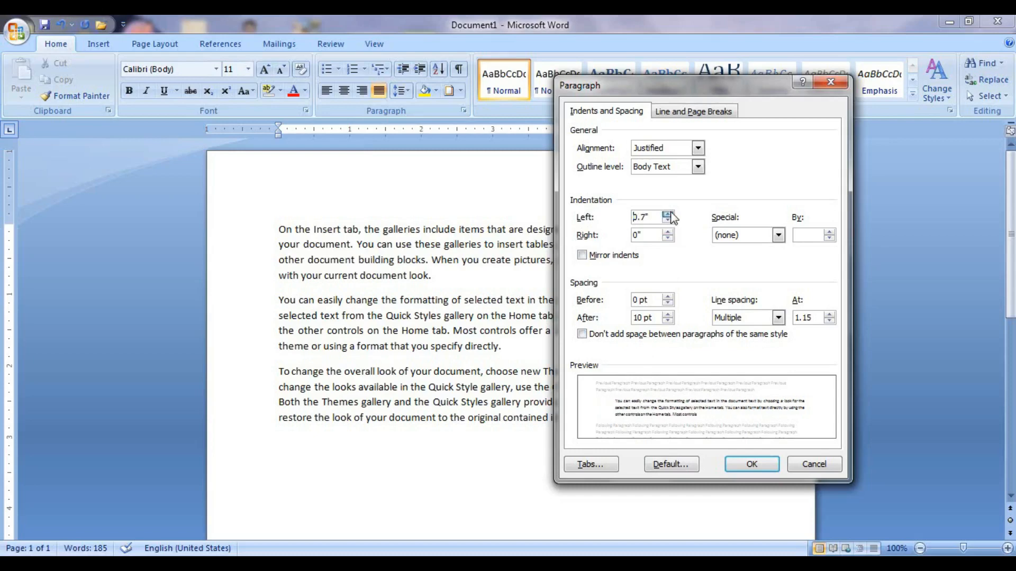
left_click(667, 214)
left_click(668, 214)
left_click(667, 214)
left_click(667, 214)
left_click(668, 214)
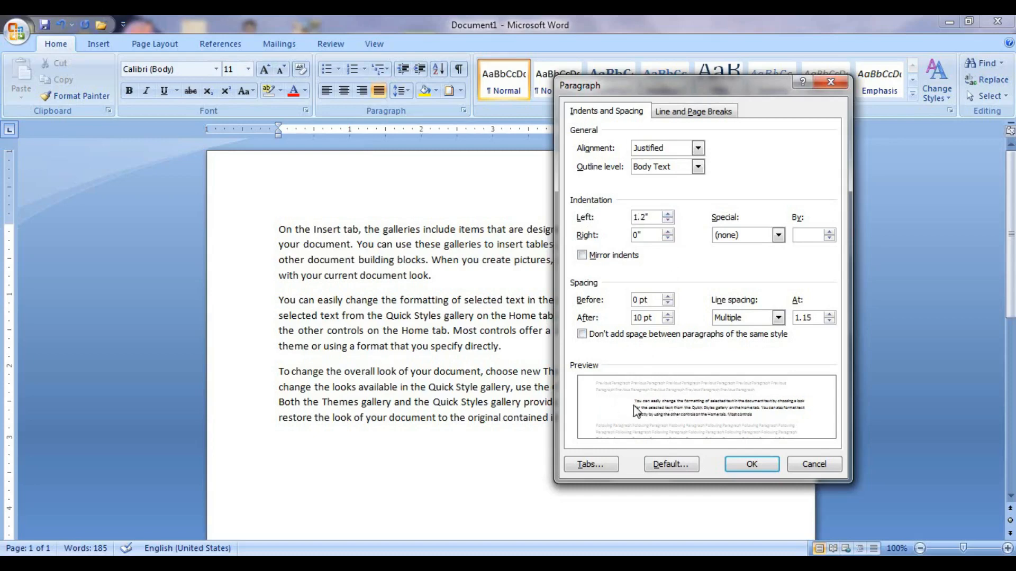
left_click(751, 464)
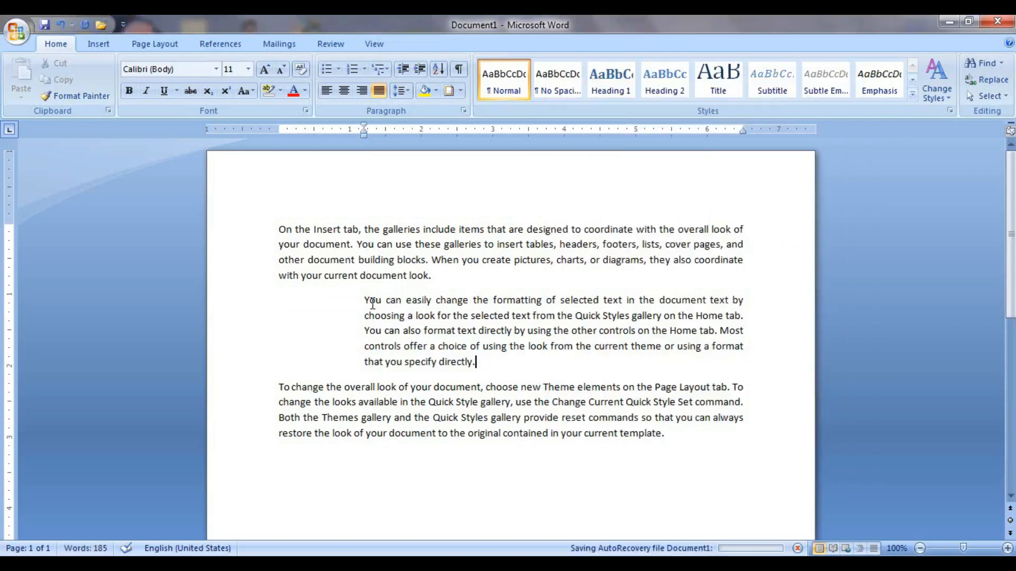
key("ctrl+z")
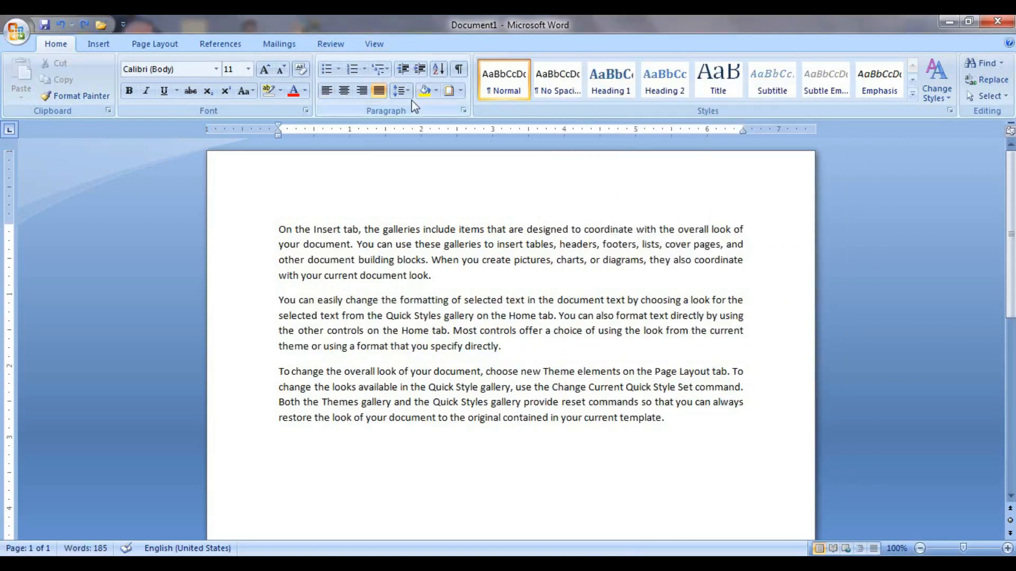
left_click(400, 91)
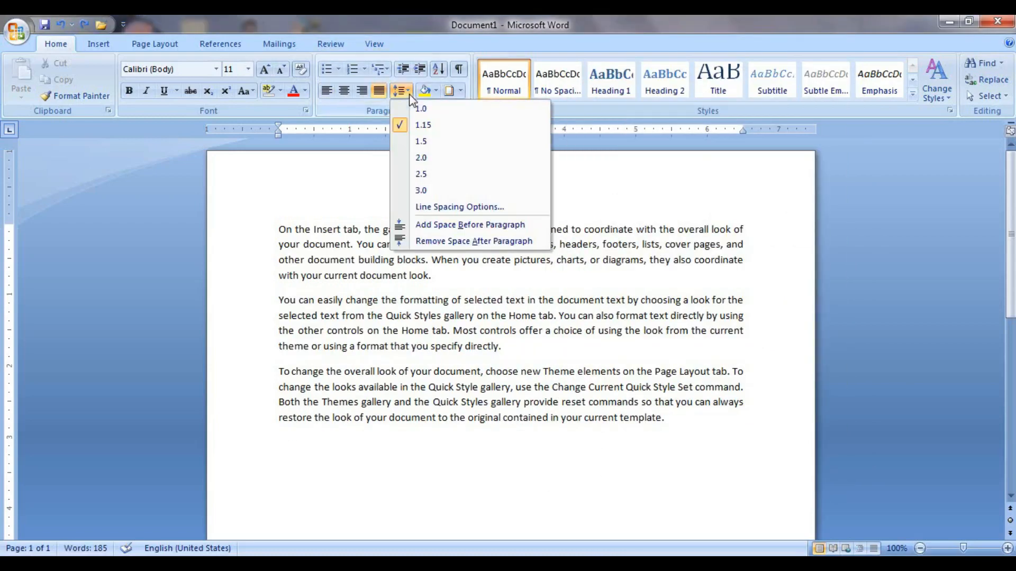
left_click(507, 334)
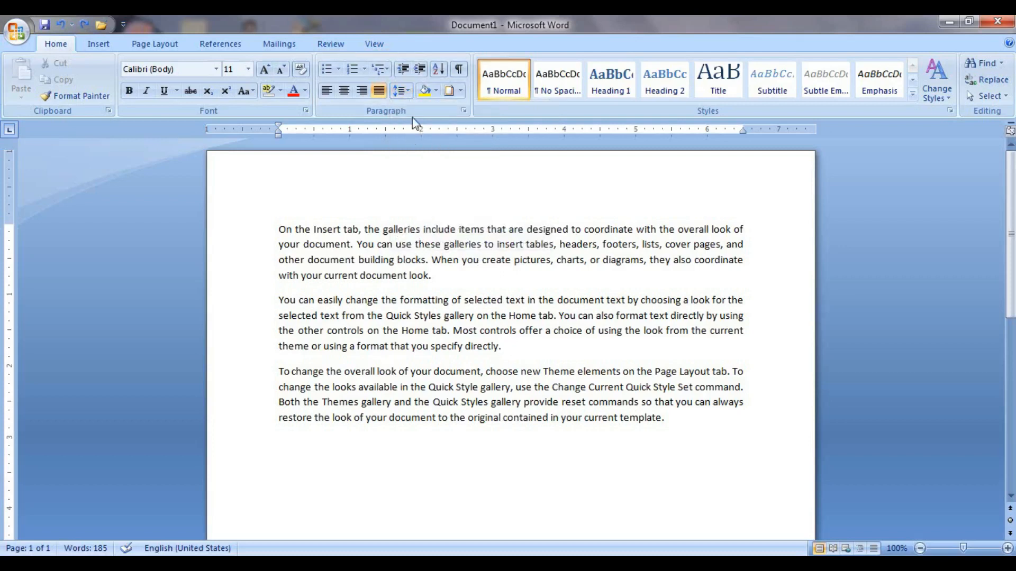
left_click(400, 91)
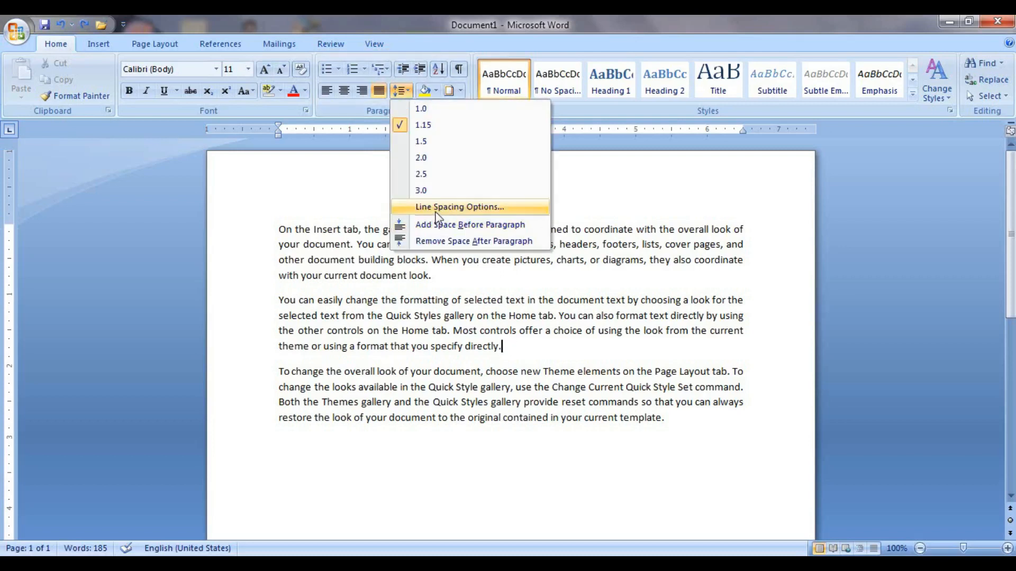
left_click(434, 207)
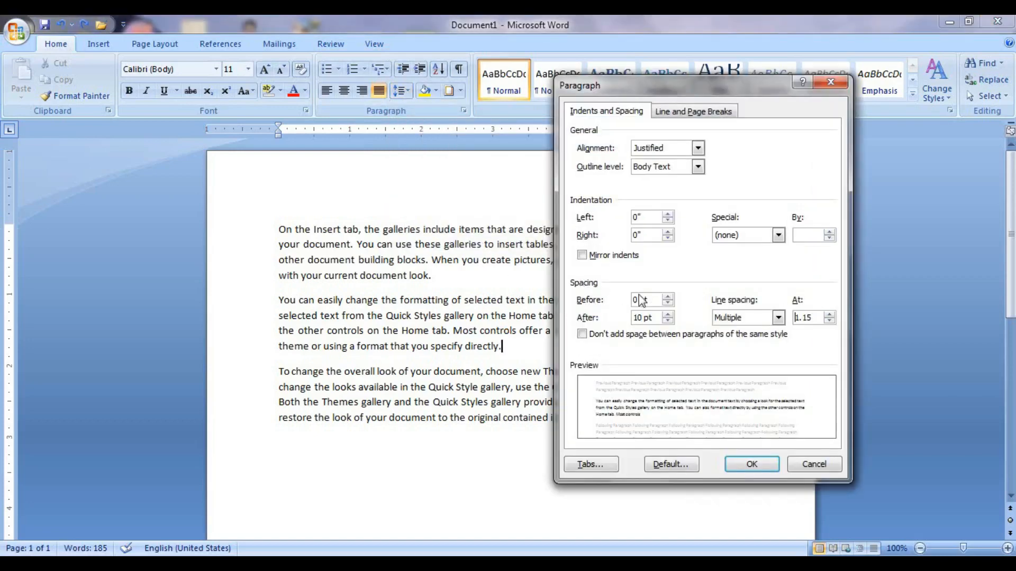
left_click_drag(668, 298, 667, 300)
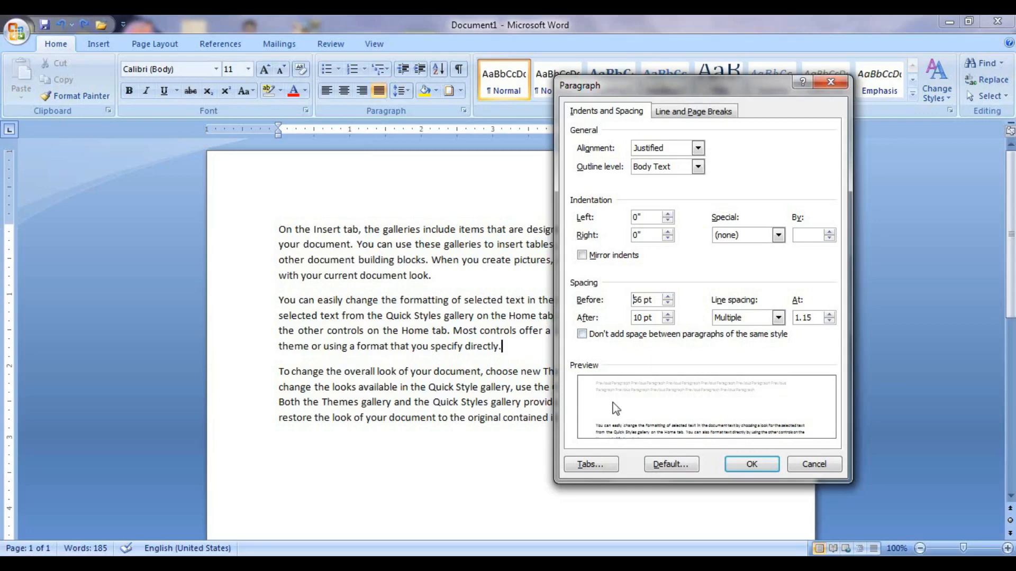
left_click(749, 462)
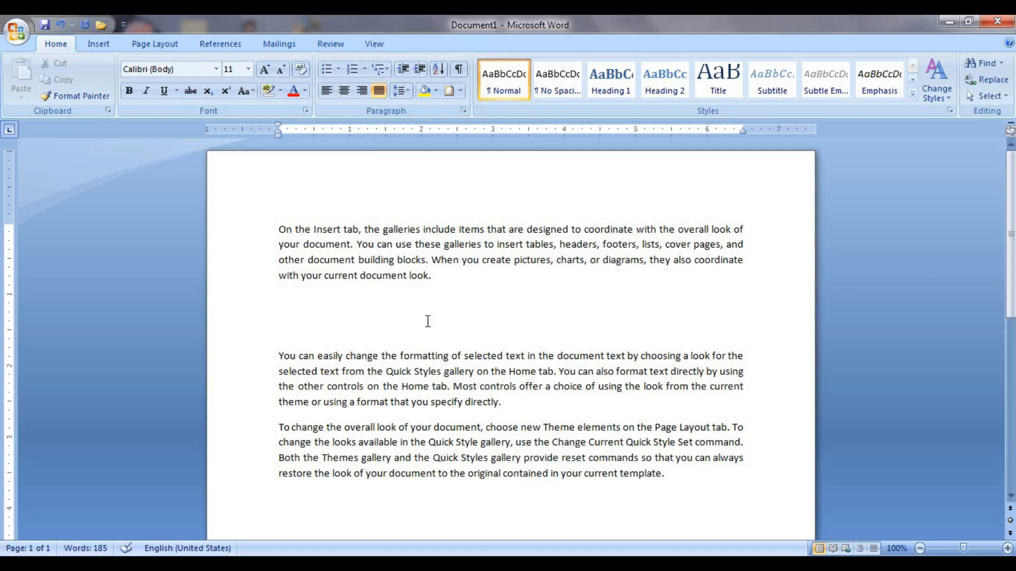
key("ctrl+z")
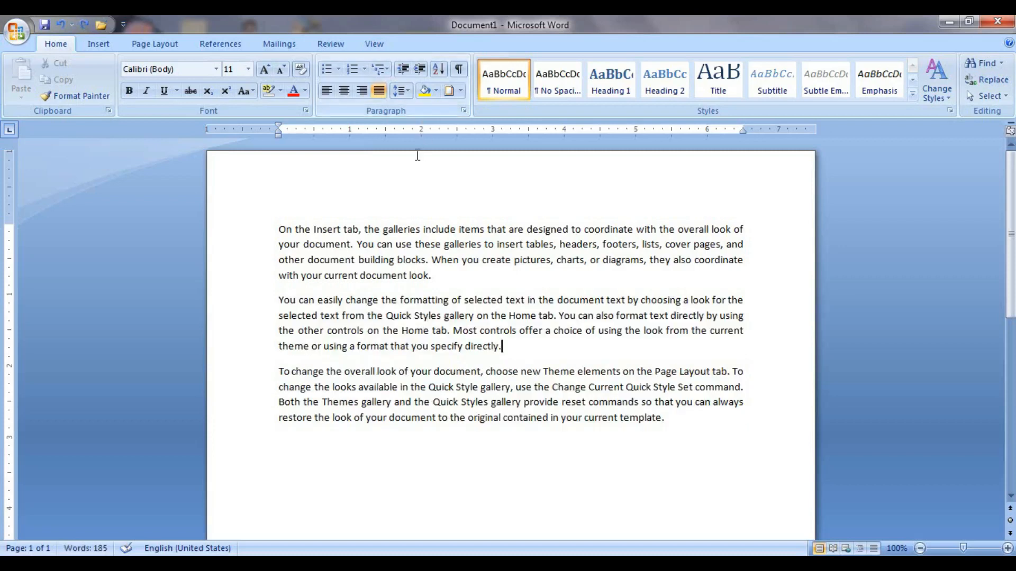
left_click(405, 93)
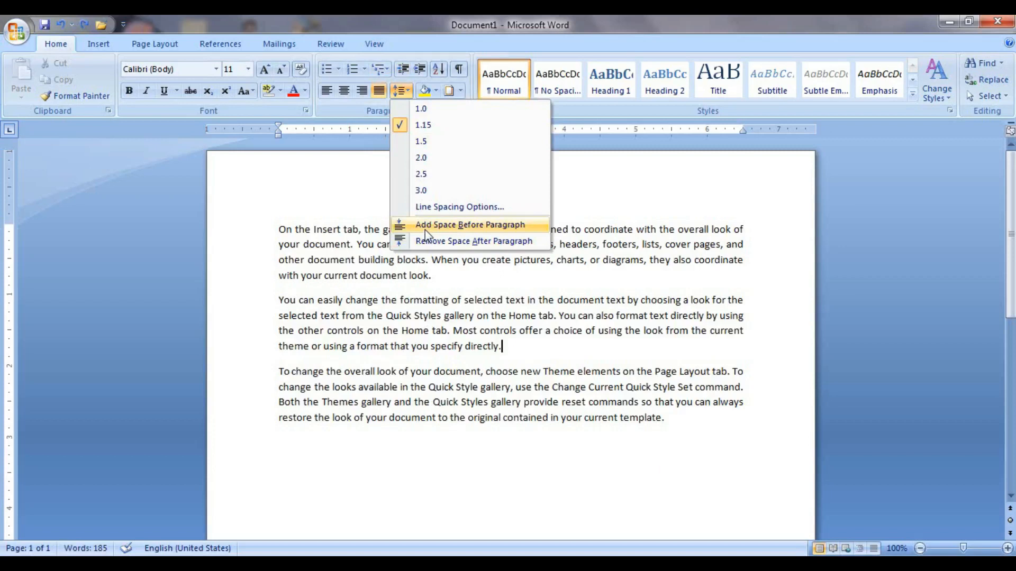
left_click(424, 225)
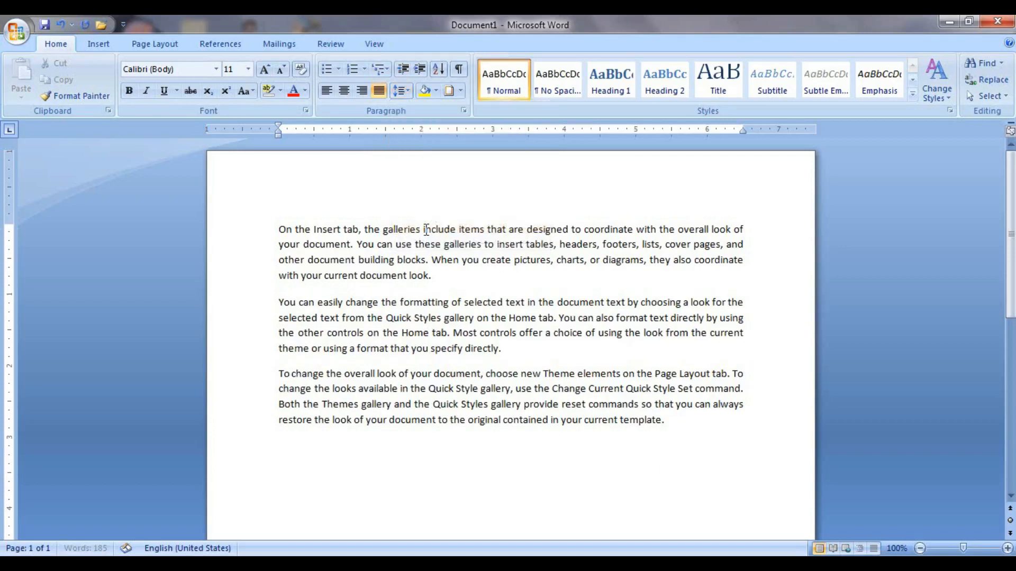
left_click(408, 92)
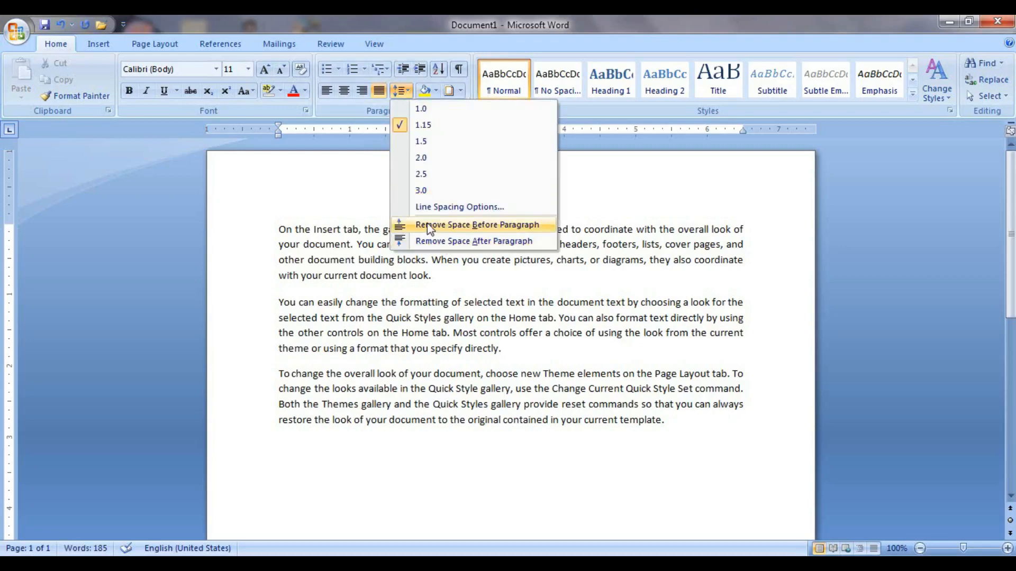
left_click(428, 227)
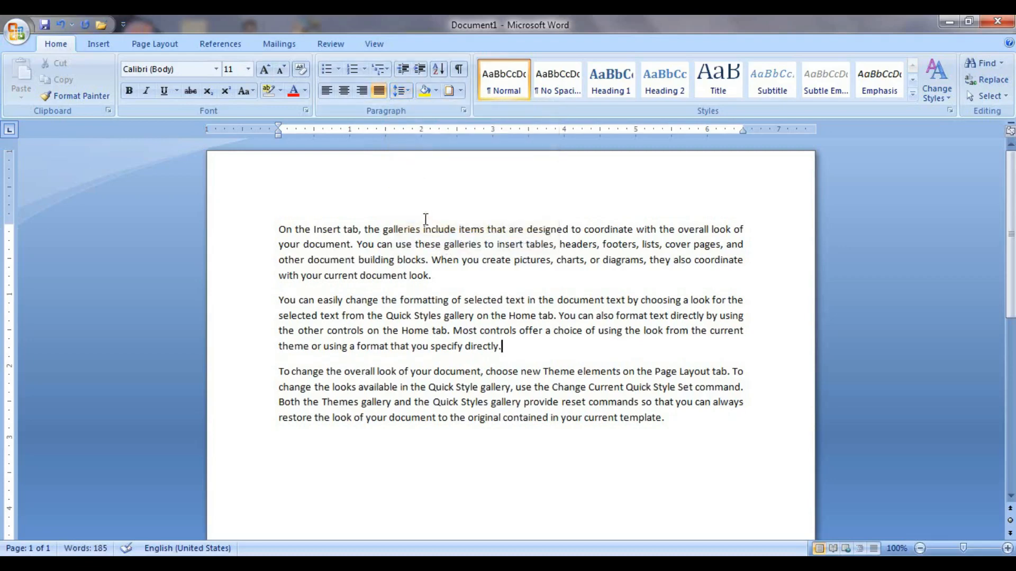
left_click(407, 95)
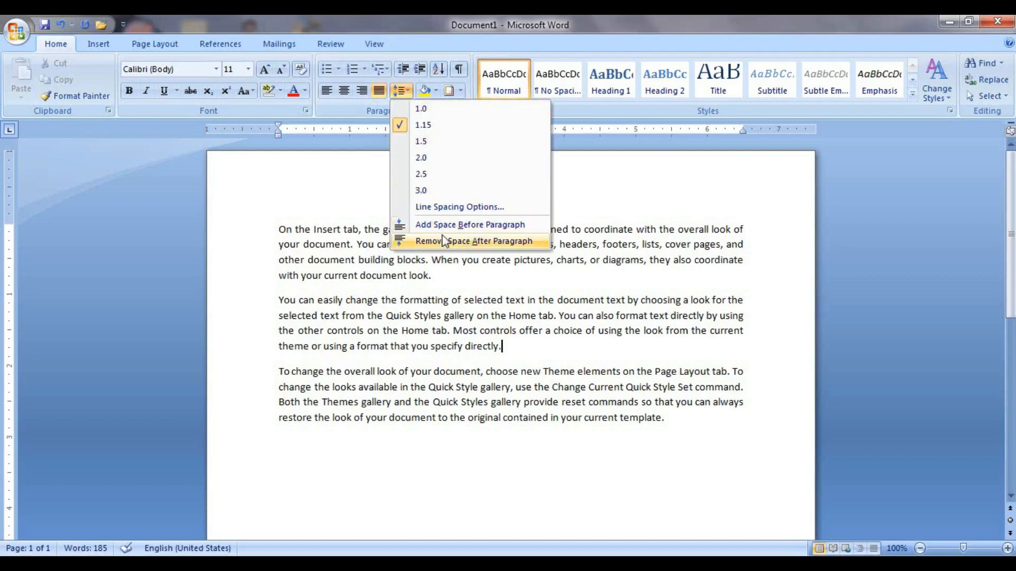
left_click(443, 241)
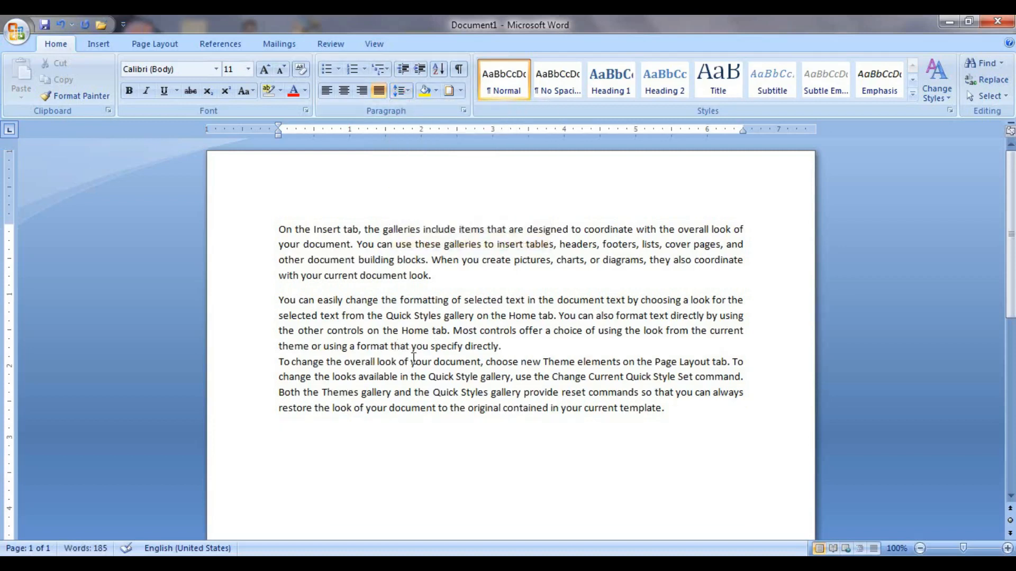
left_click(404, 100)
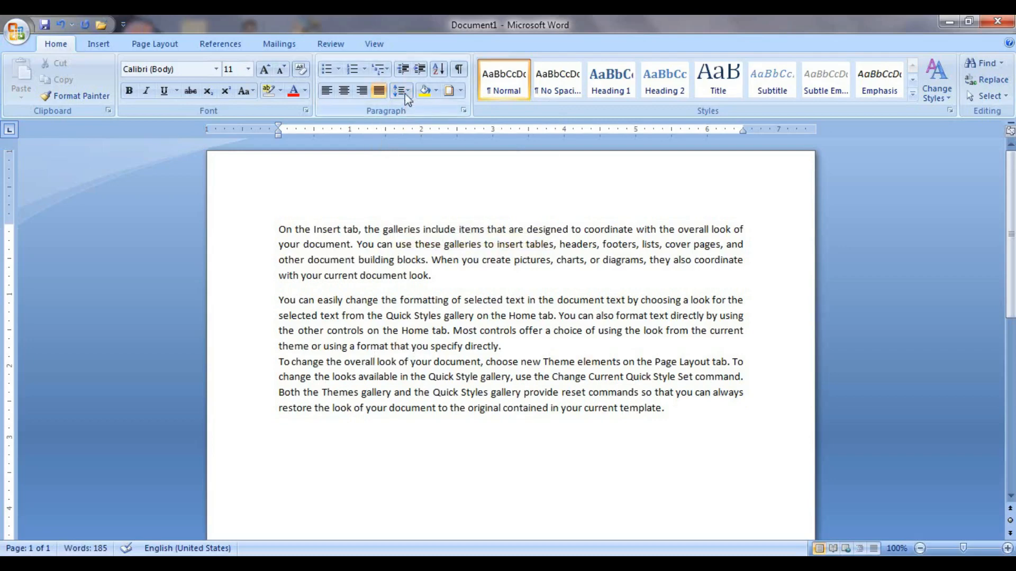
left_click(407, 100)
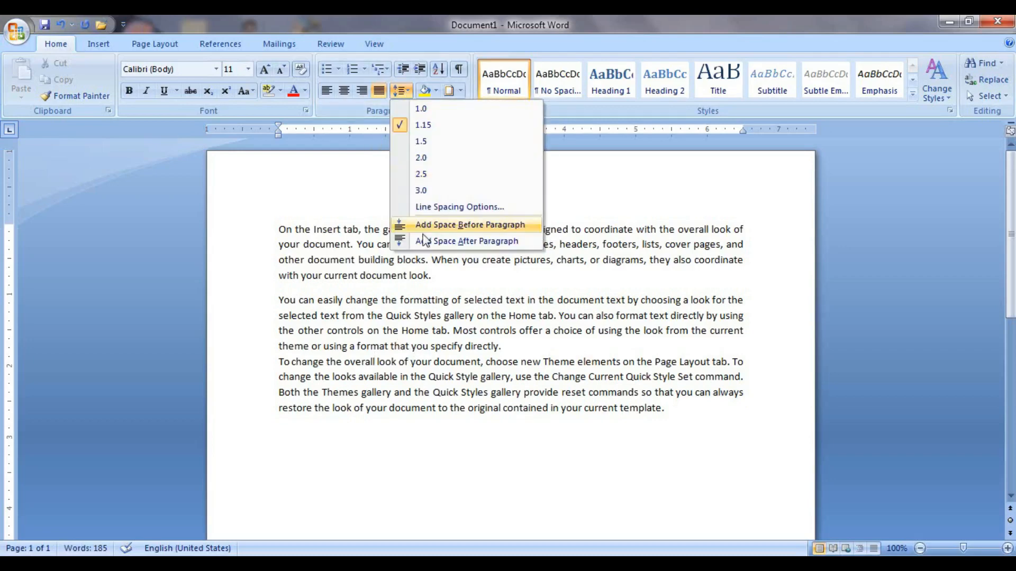
left_click(449, 242)
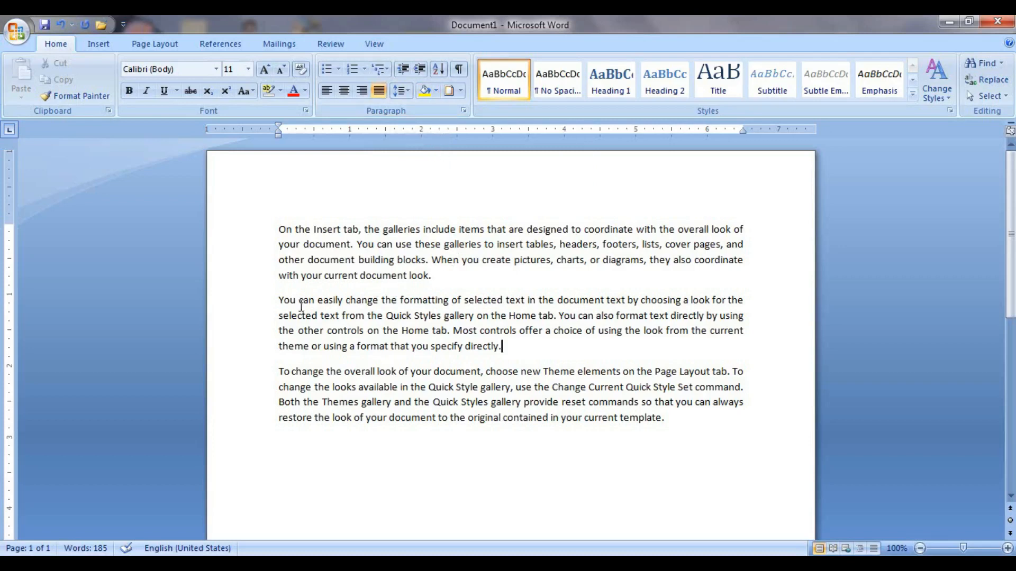
Apply light green background shading to the second sample paragraph.
left_click_drag(278, 275, 471, 331)
left_click(531, 346)
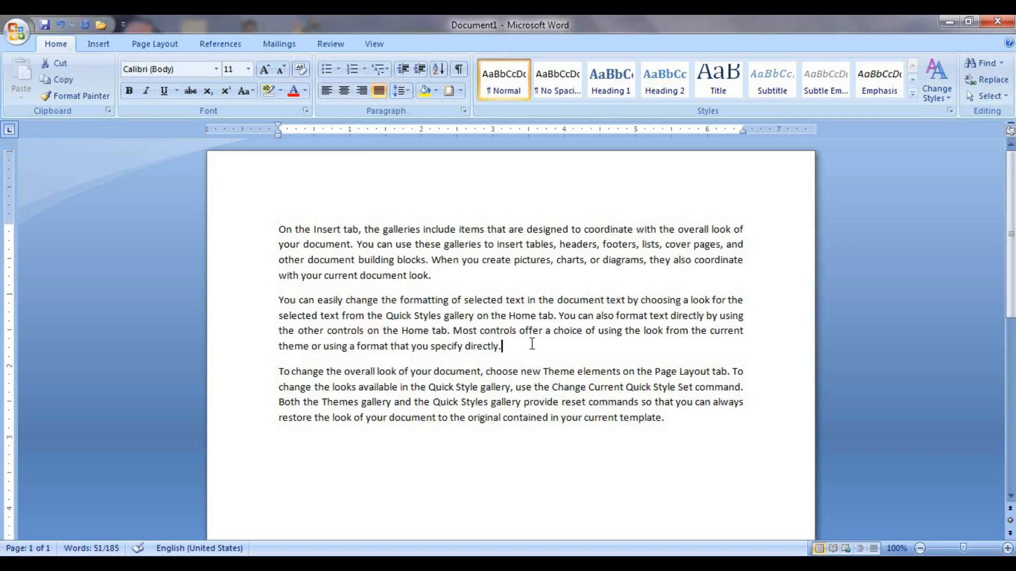
left_click_drag(281, 300, 538, 341)
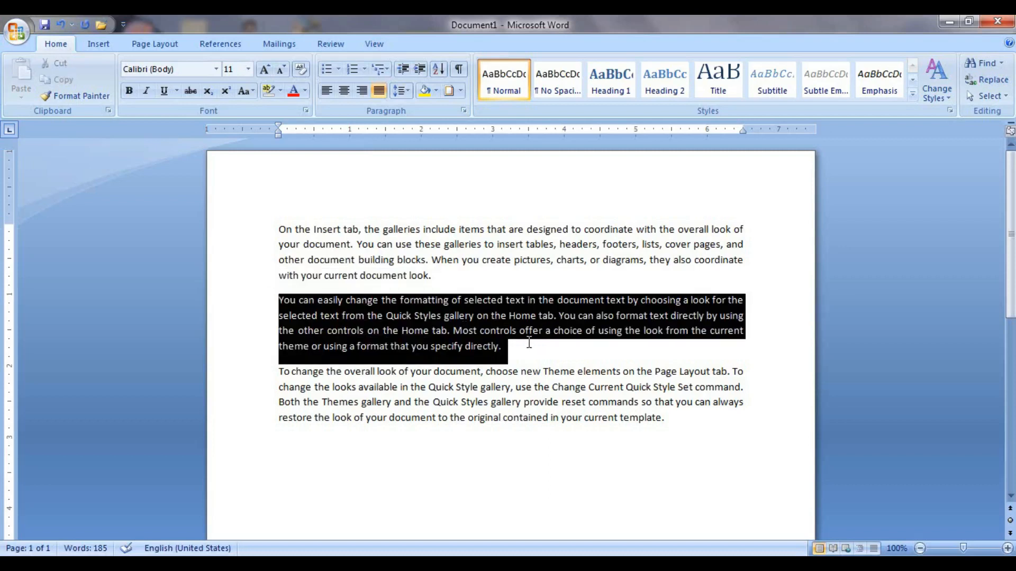
left_click(436, 91)
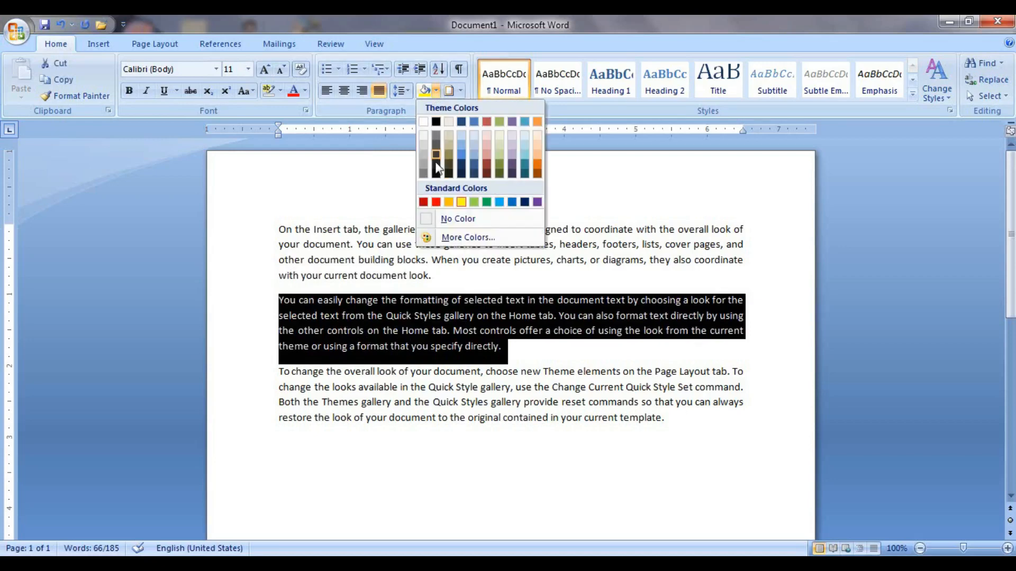
left_click(474, 201)
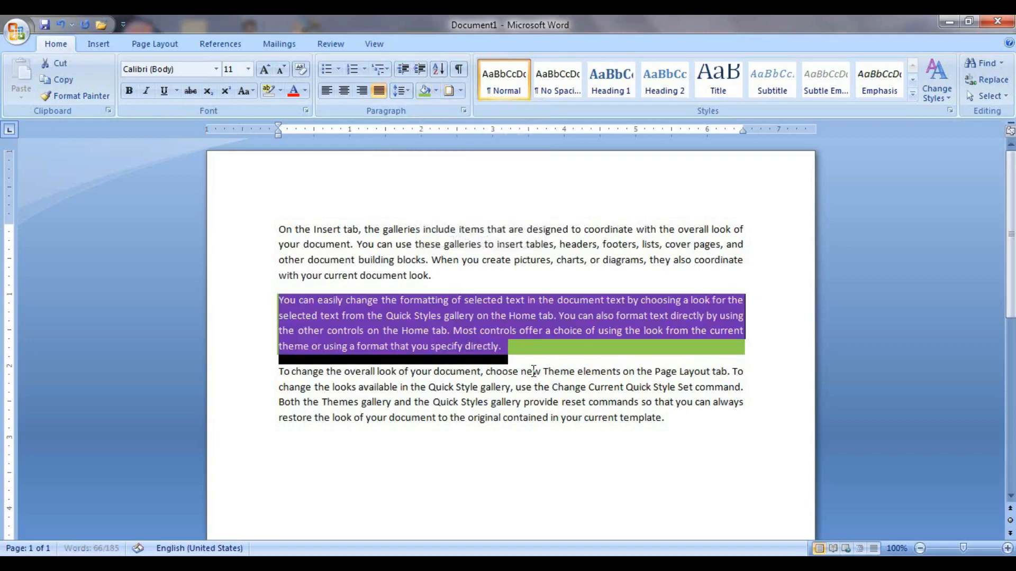
left_click(532, 387)
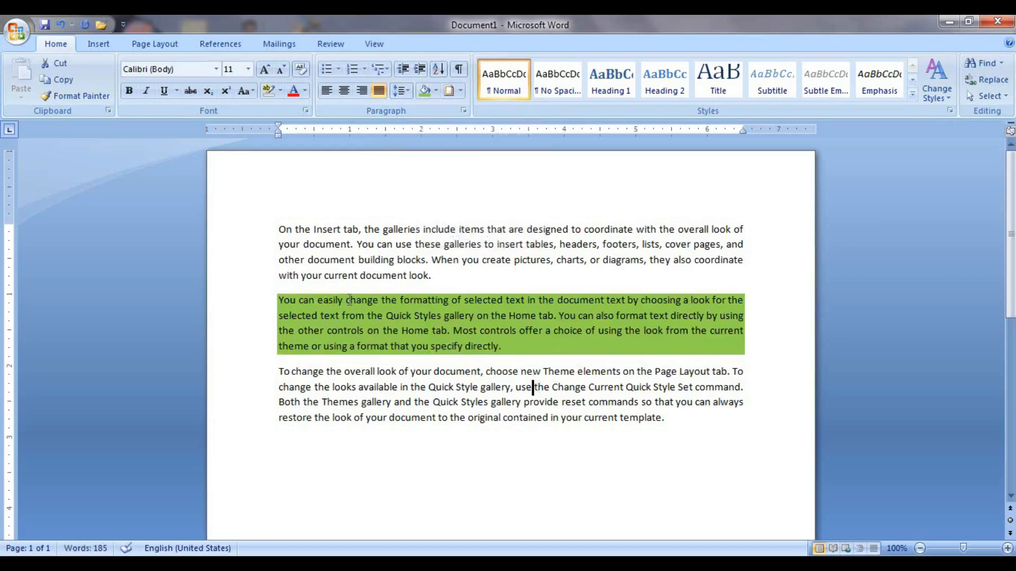
left_click_drag(279, 222, 468, 278)
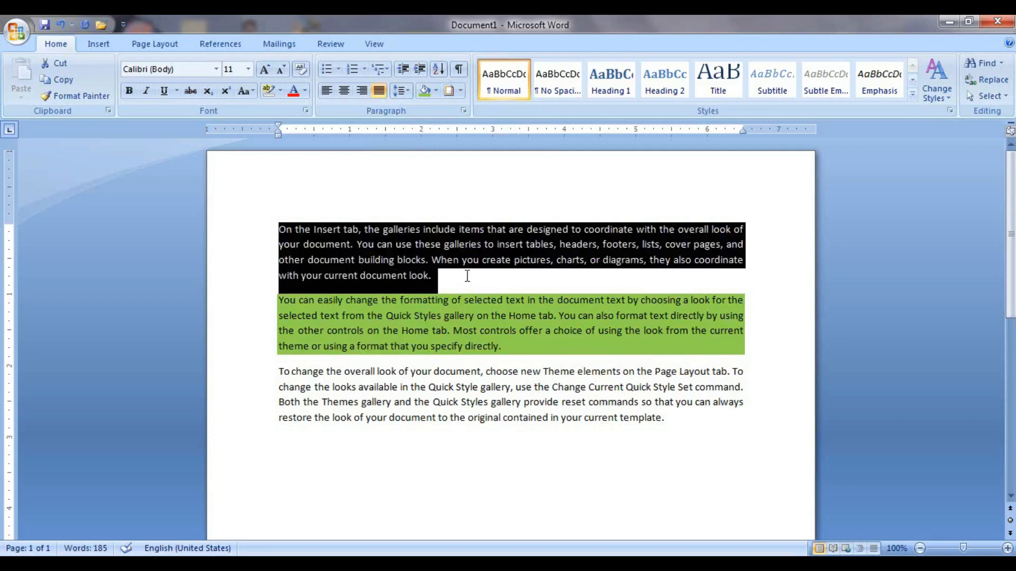
Apply the yellow text highlight to the selected first paragraph.
left_click(279, 91)
left_click(277, 119)
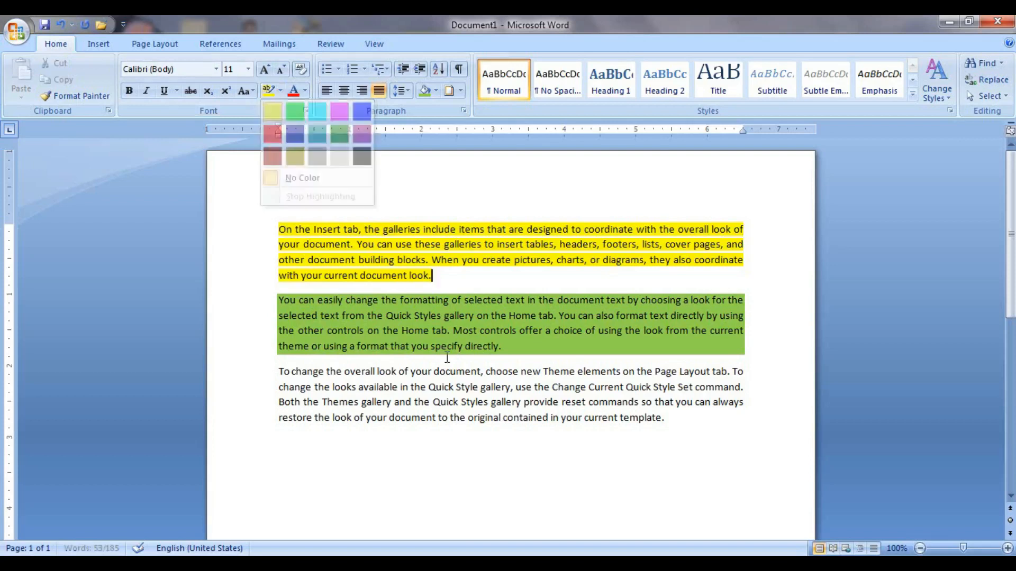
left_click(494, 418)
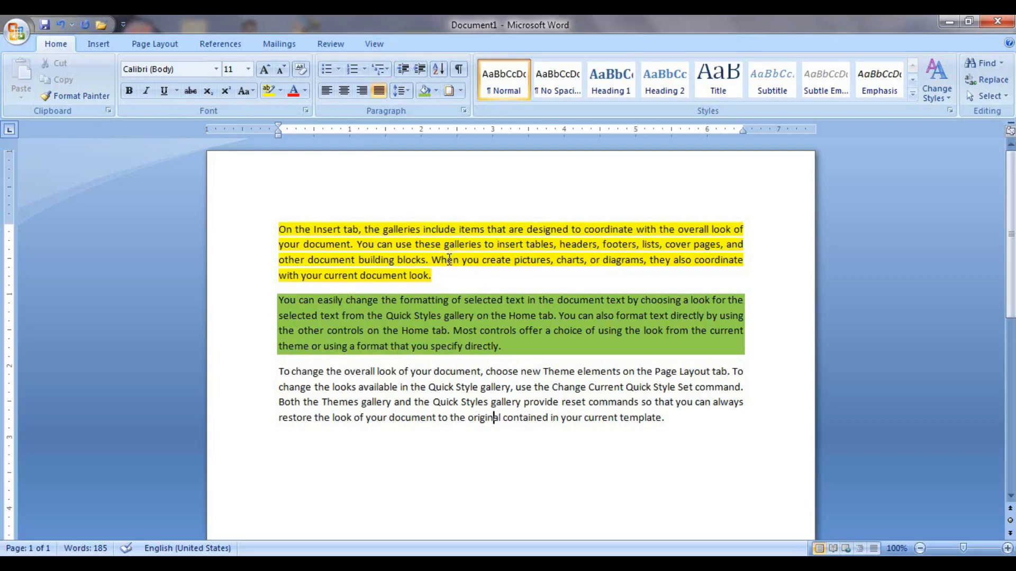
Clear all formatting from the whole document.
key("ctrl+a")
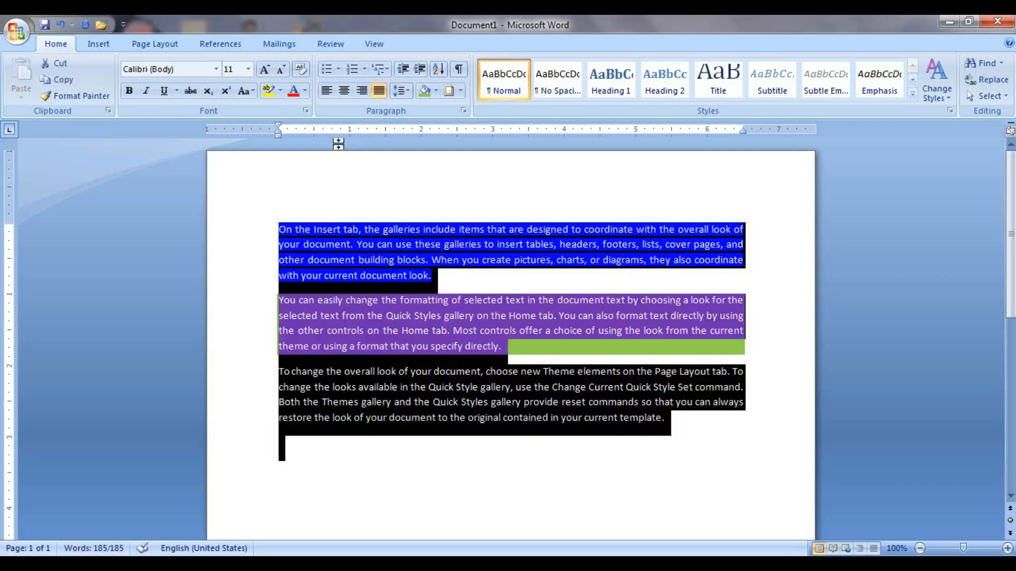
left_click(299, 69)
left_click(547, 347)
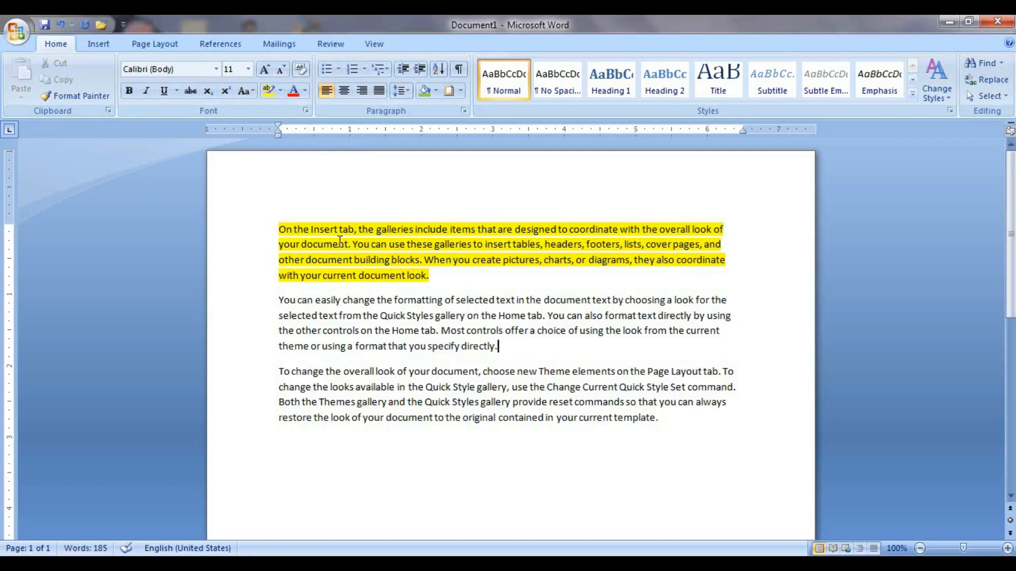
Remove the first paragraph's highlight with No Color, leaving shading unchanged.
left_click_drag(437, 286, 263, 217)
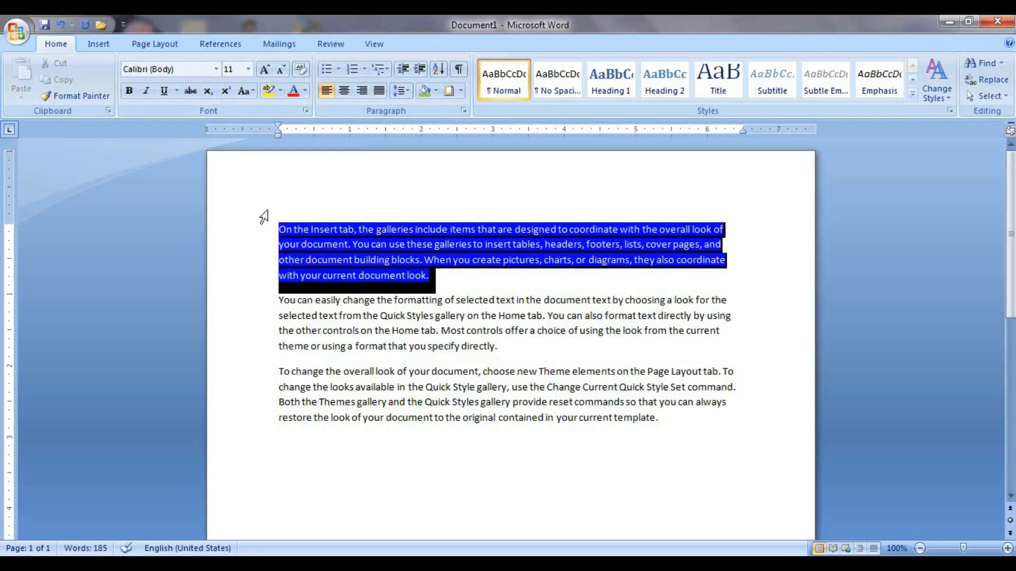
left_click(280, 91)
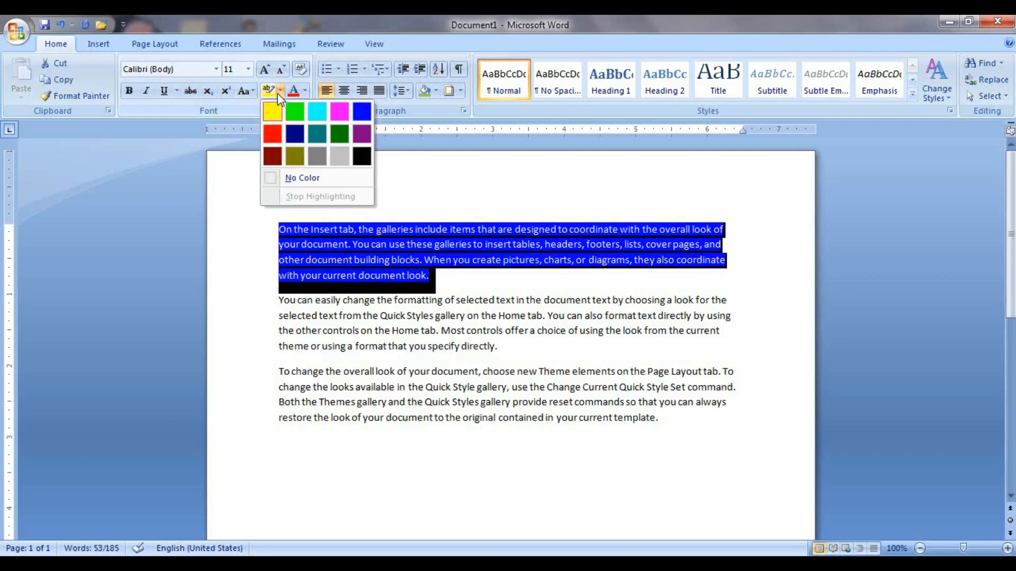
left_click(302, 180)
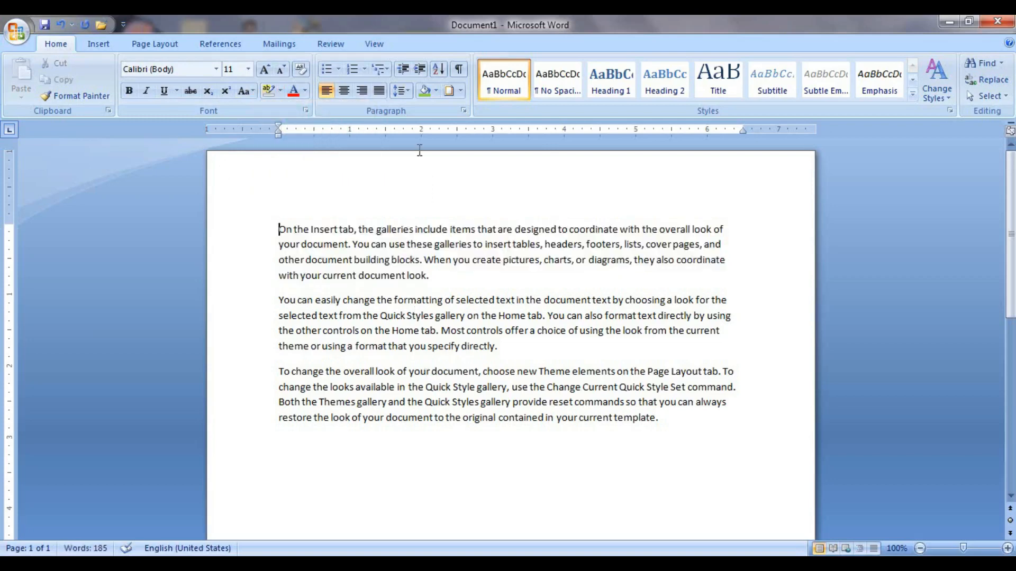
left_click(436, 94)
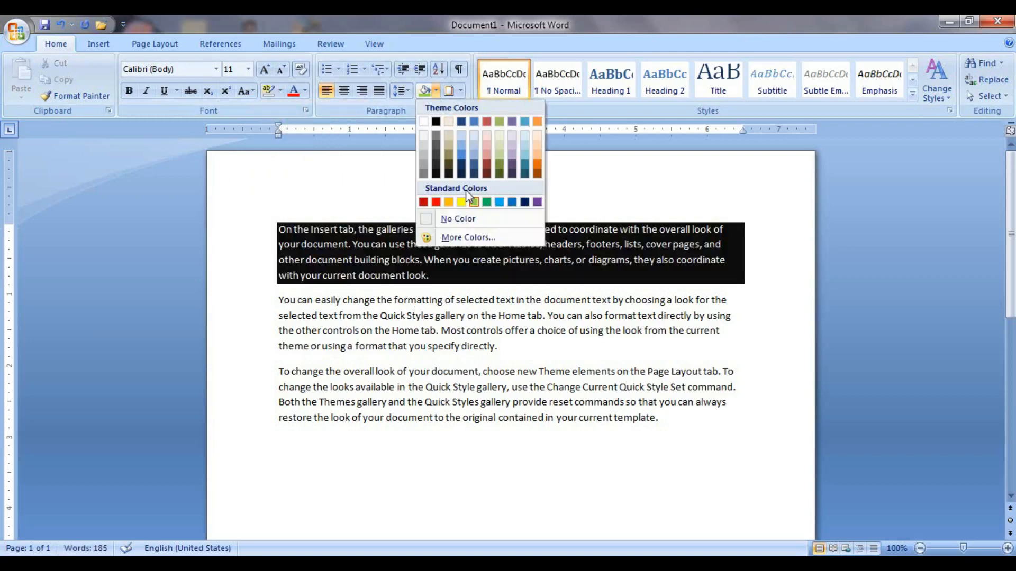
left_click(529, 324)
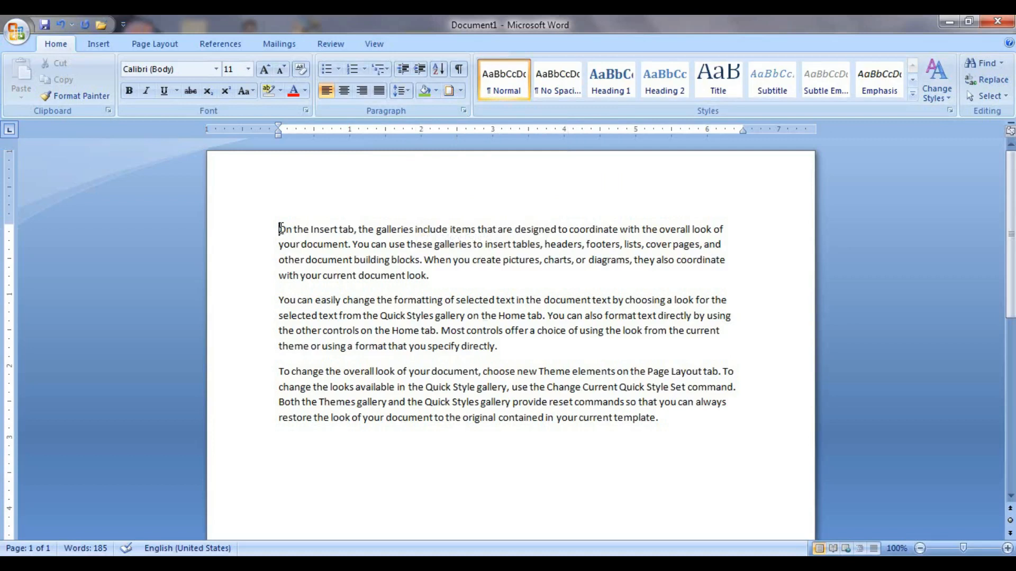
Try bottom, top, left and right borders on the first paragraph, then choose No Border.
left_click(460, 90)
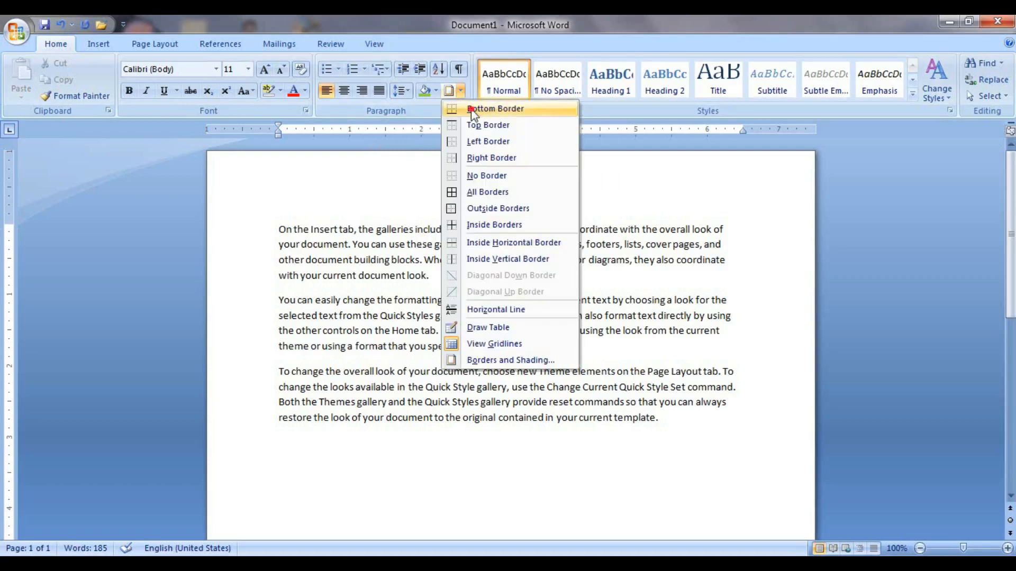
left_click(471, 108)
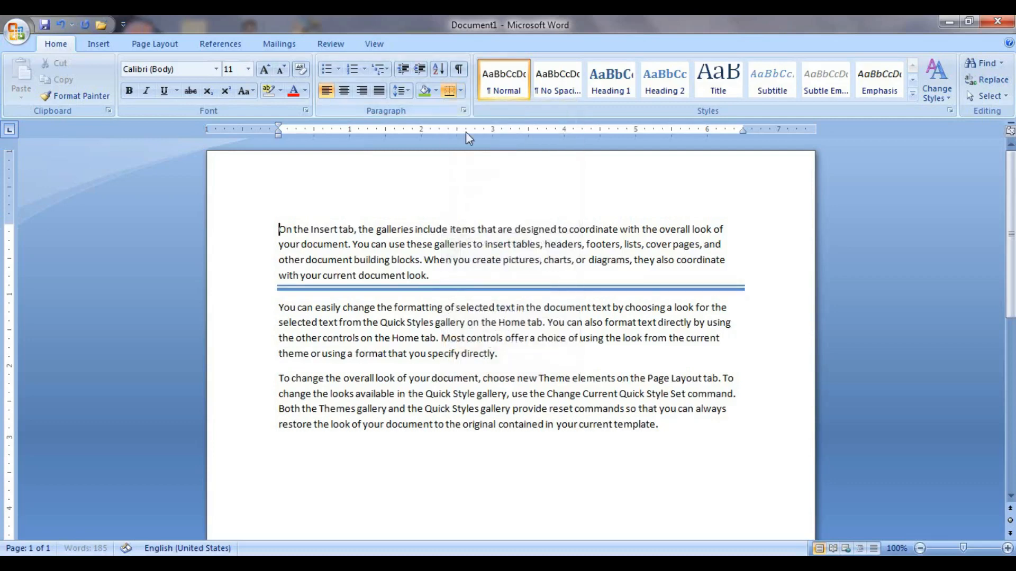
left_click(460, 91)
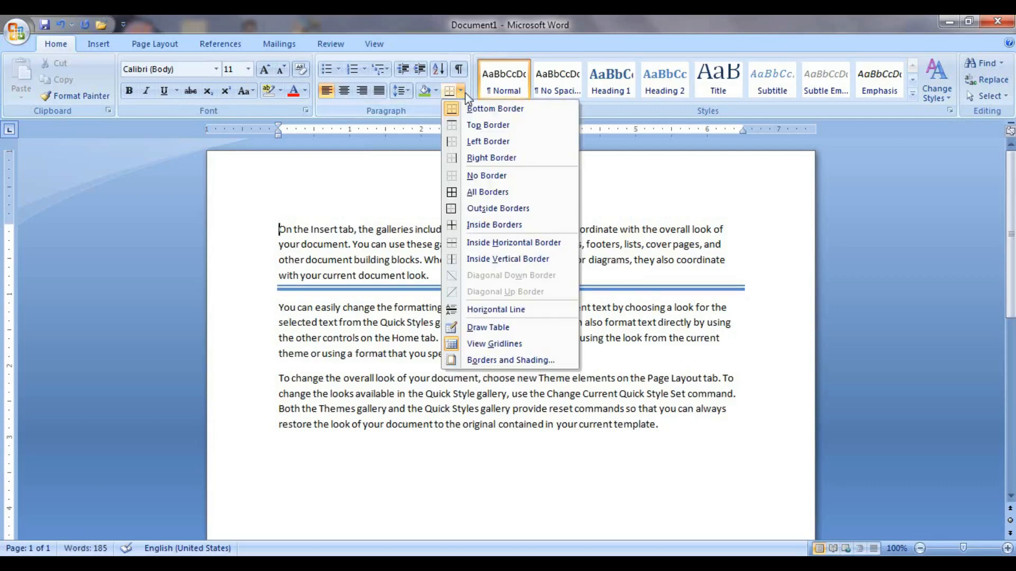
left_click(487, 125)
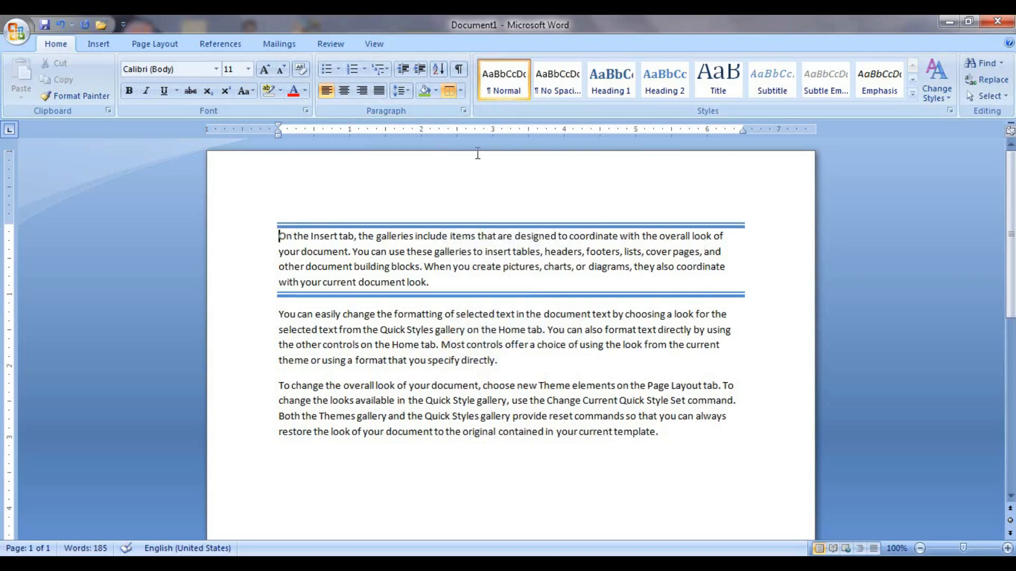
left_click(461, 90)
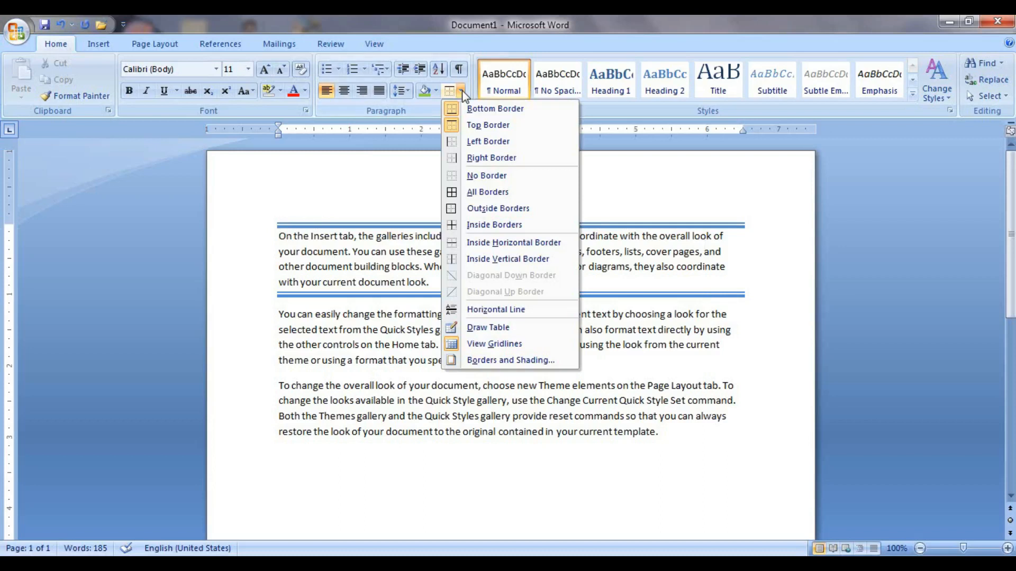
left_click(472, 142)
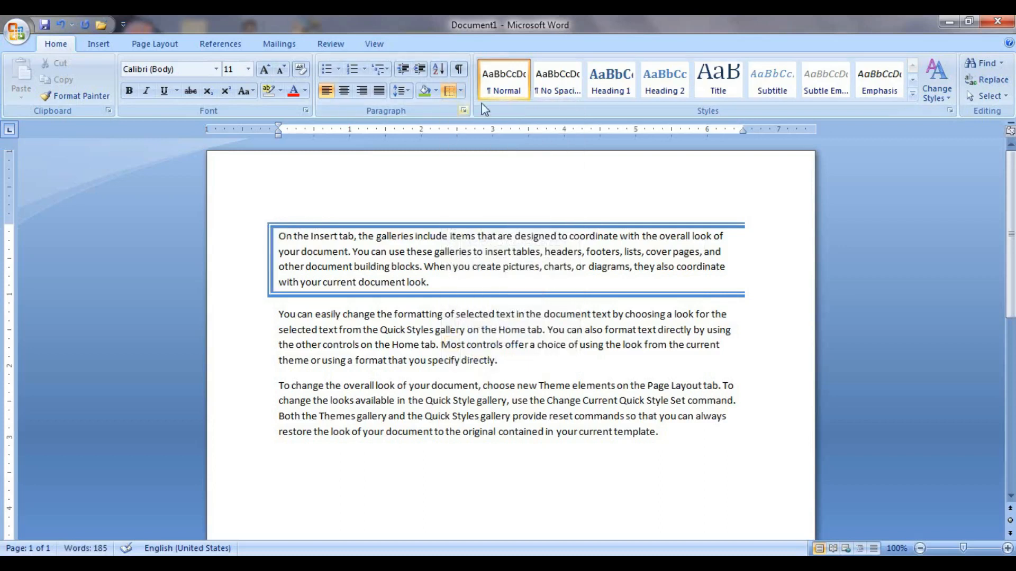
left_click(462, 91)
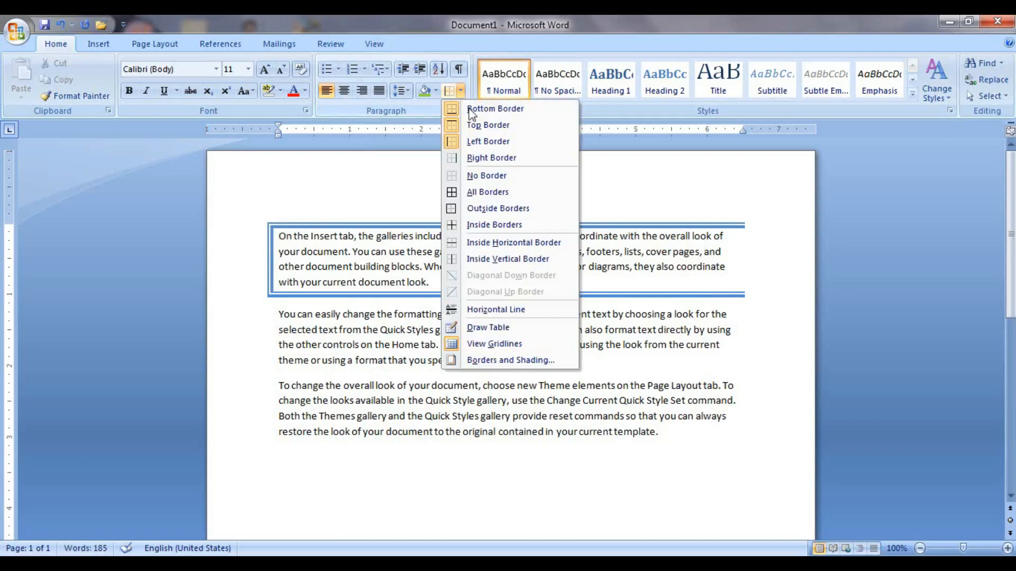
left_click(484, 158)
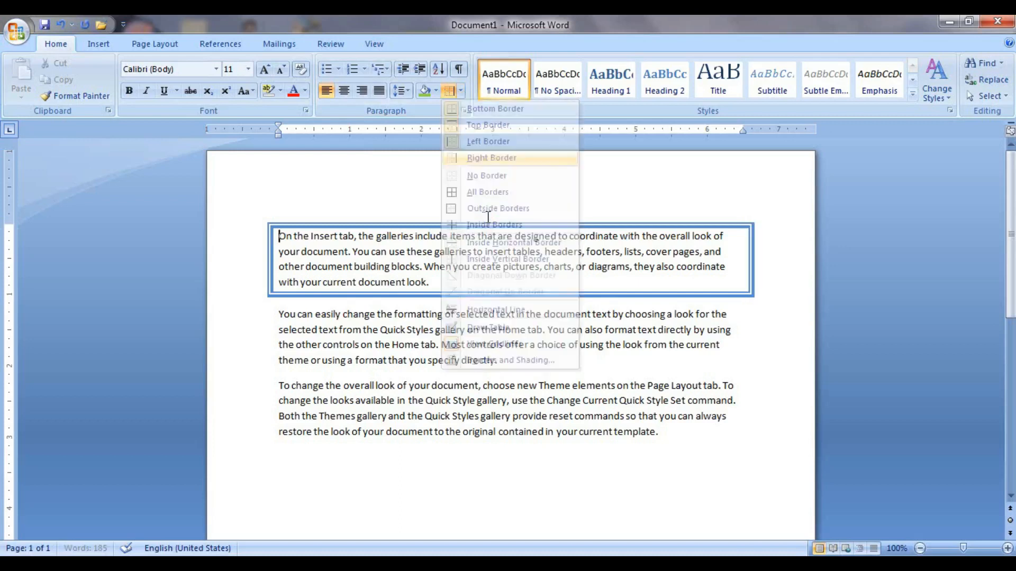
left_click(461, 91)
left_click(465, 175)
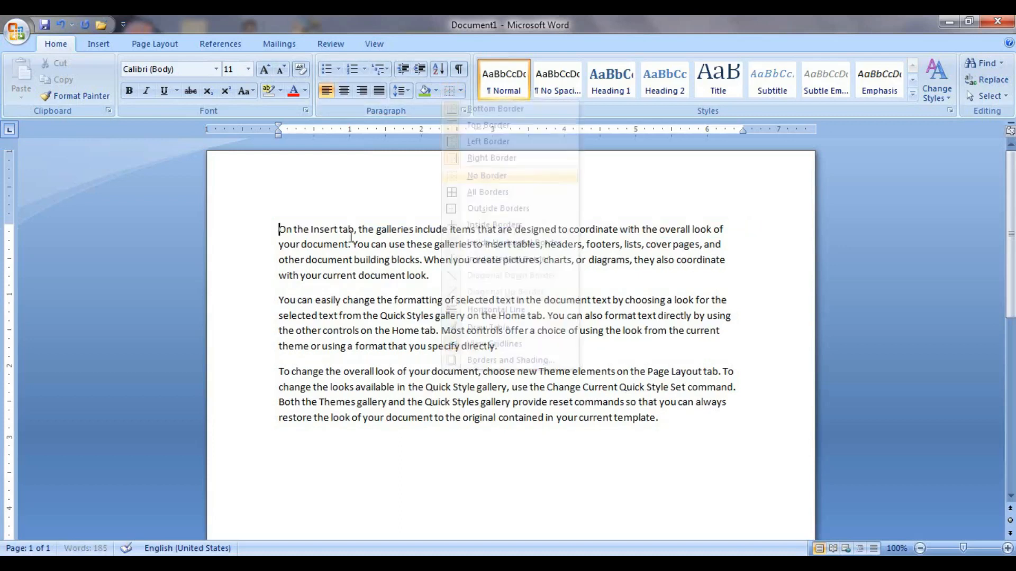
Box the first paragraph with All Borders.
left_click(461, 91)
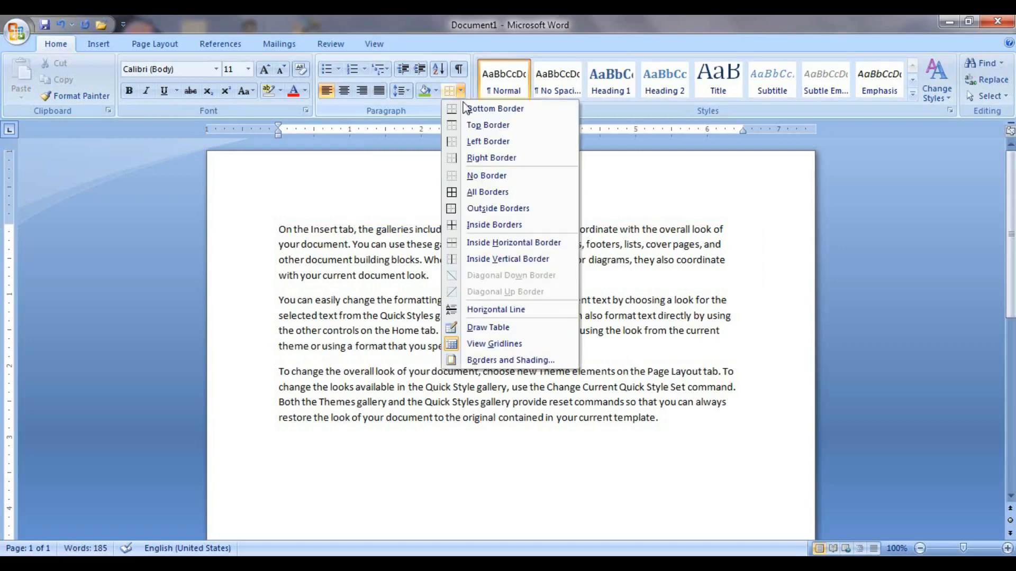
left_click(478, 197)
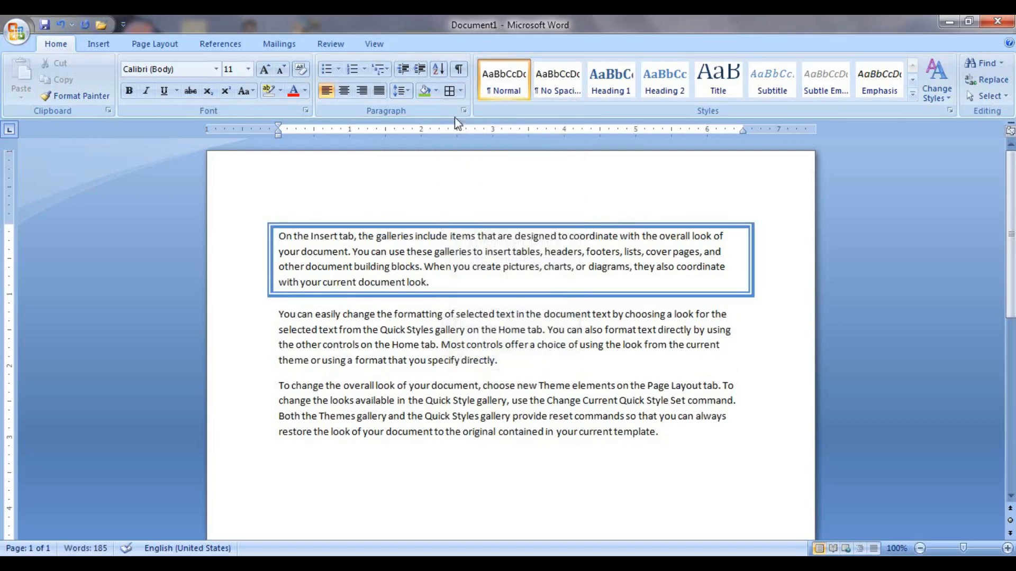
left_click(460, 90)
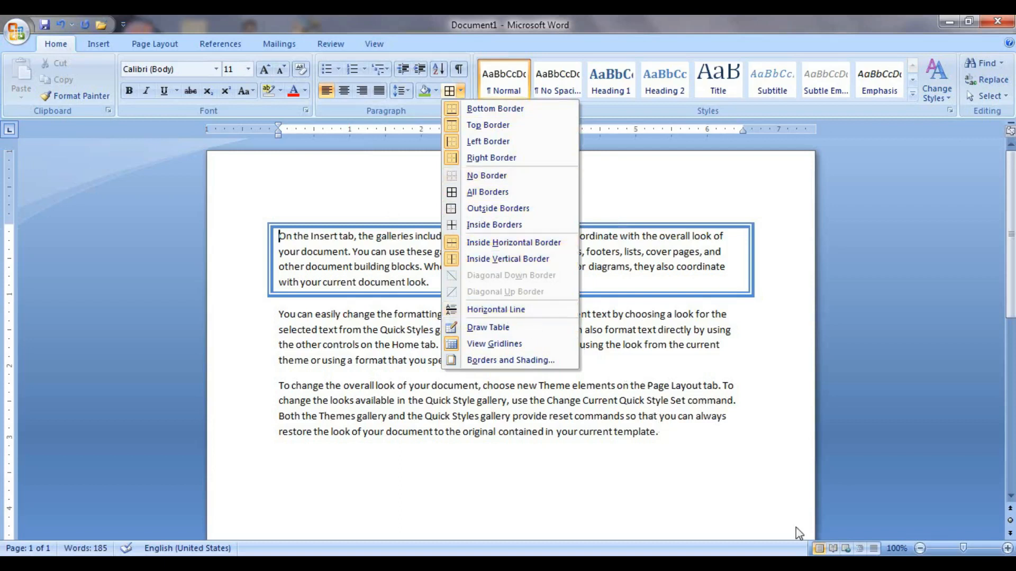
left_click(694, 432)
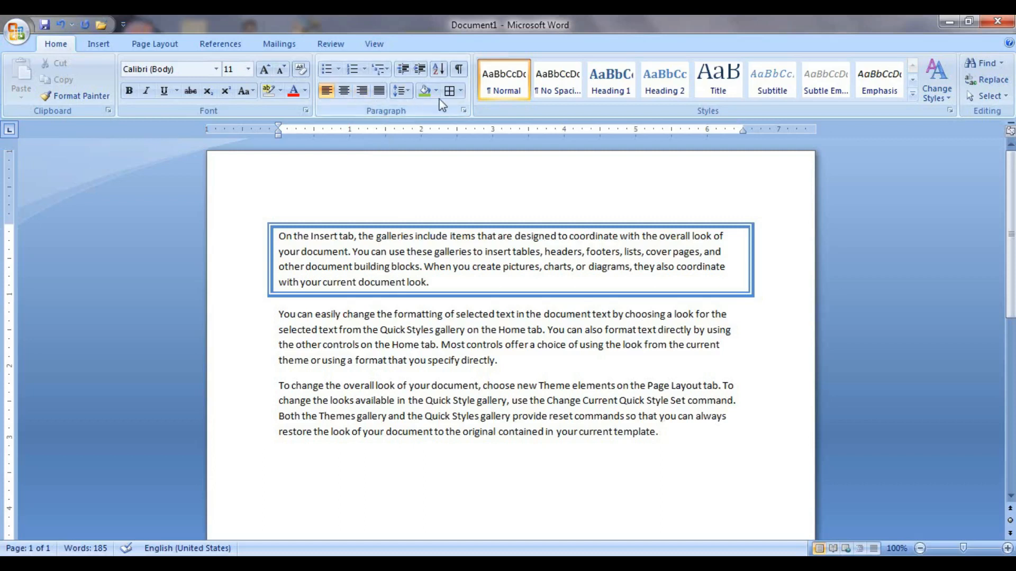
left_click(461, 91)
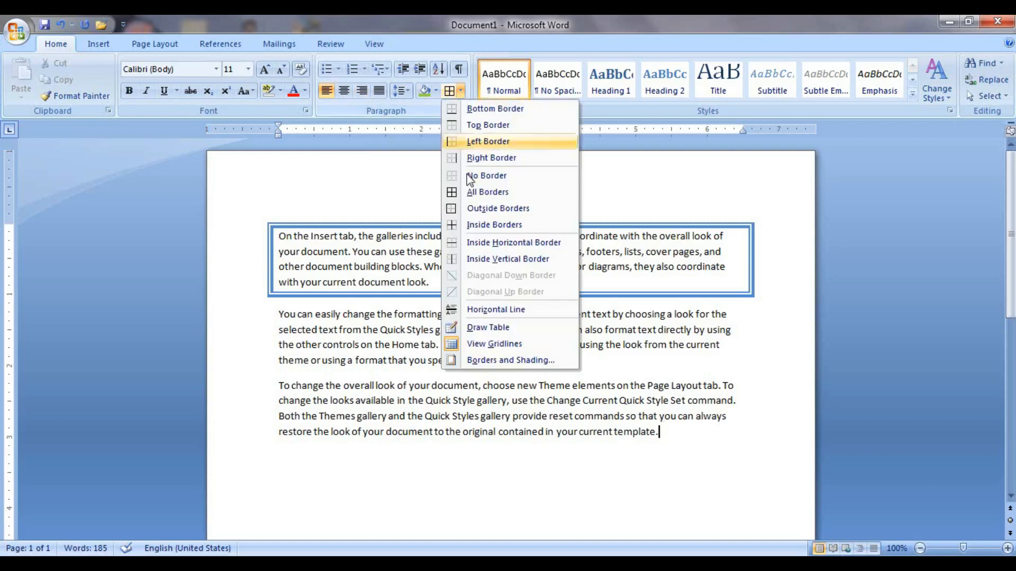
left_click(498, 310)
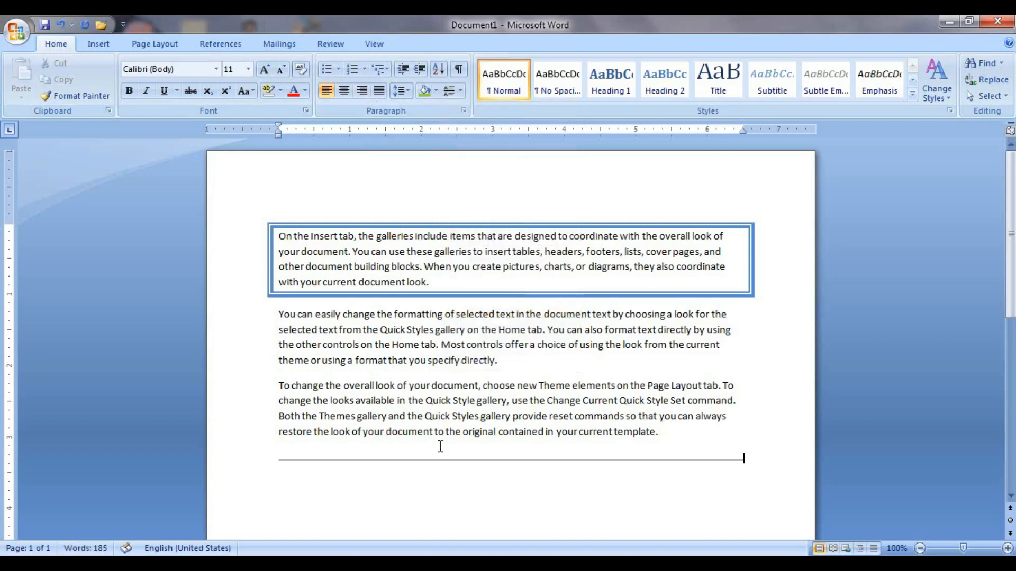
left_click(637, 461)
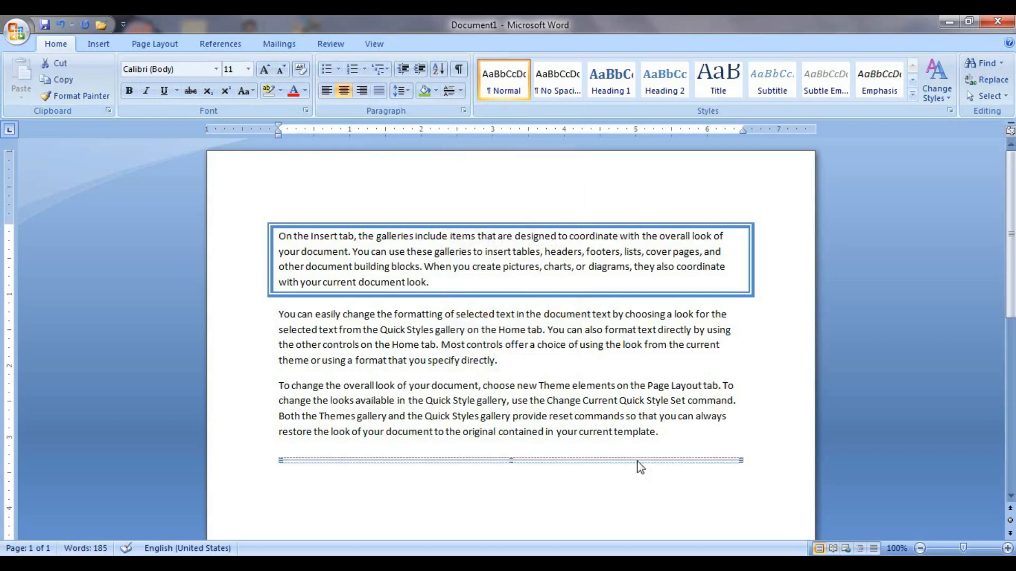
key("Delete")
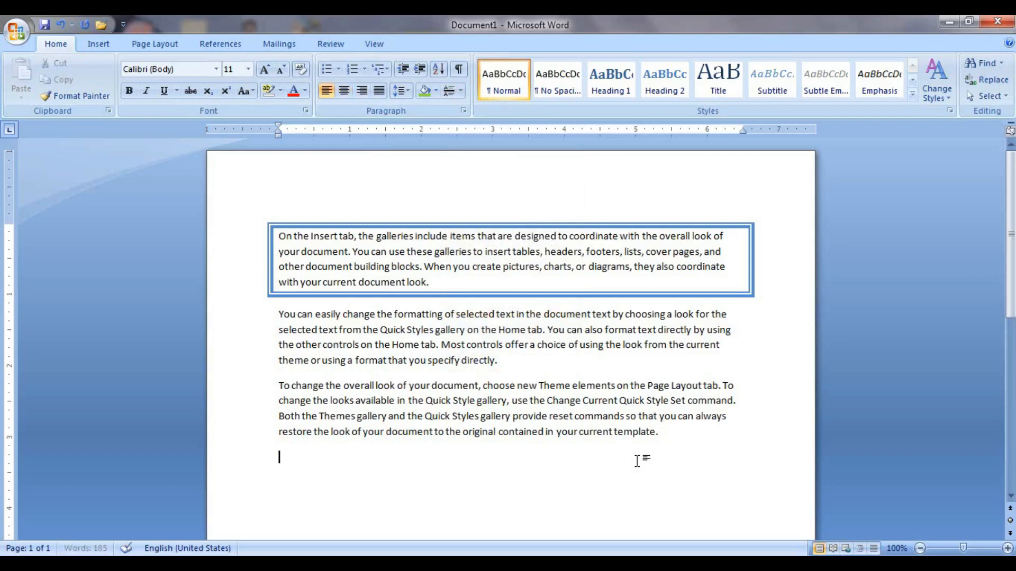
left_click(461, 92)
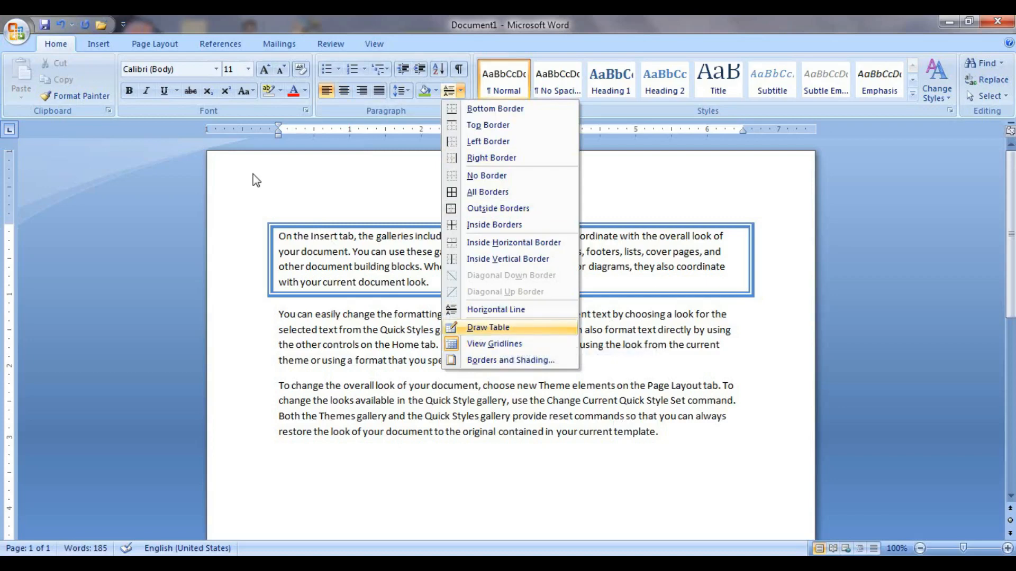
left_click(99, 43)
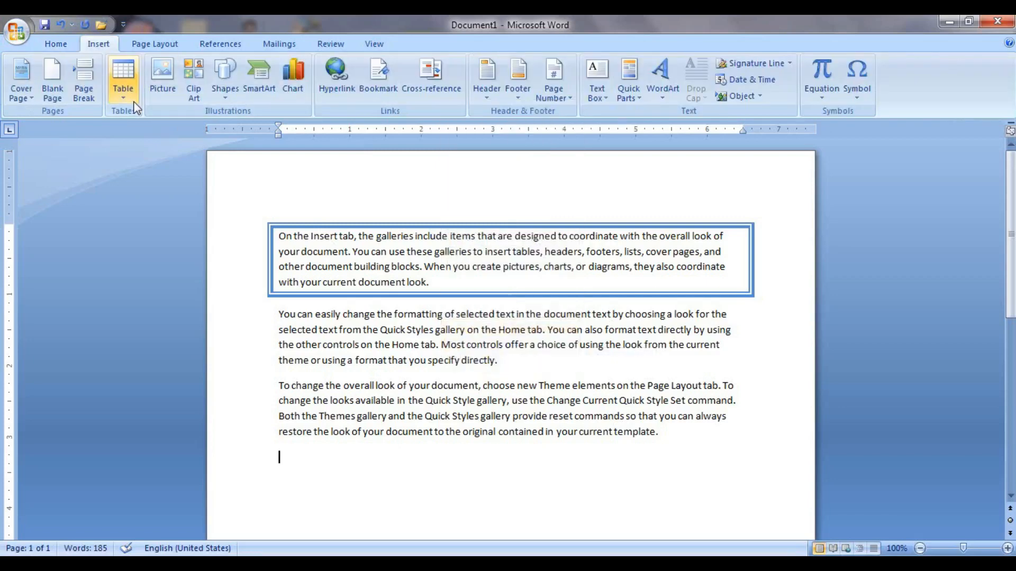
left_click(123, 79)
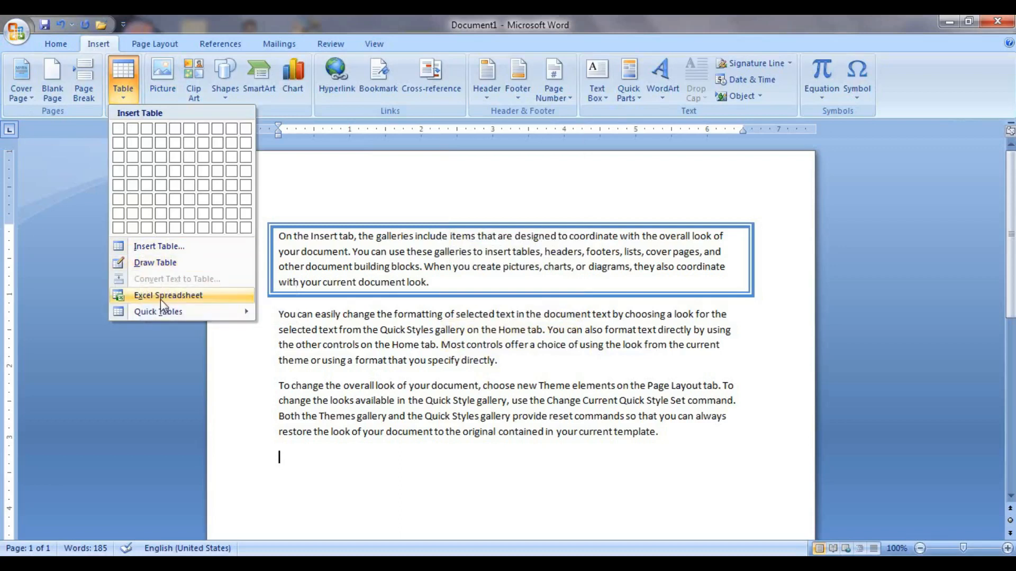
left_click(56, 44)
left_click(461, 90)
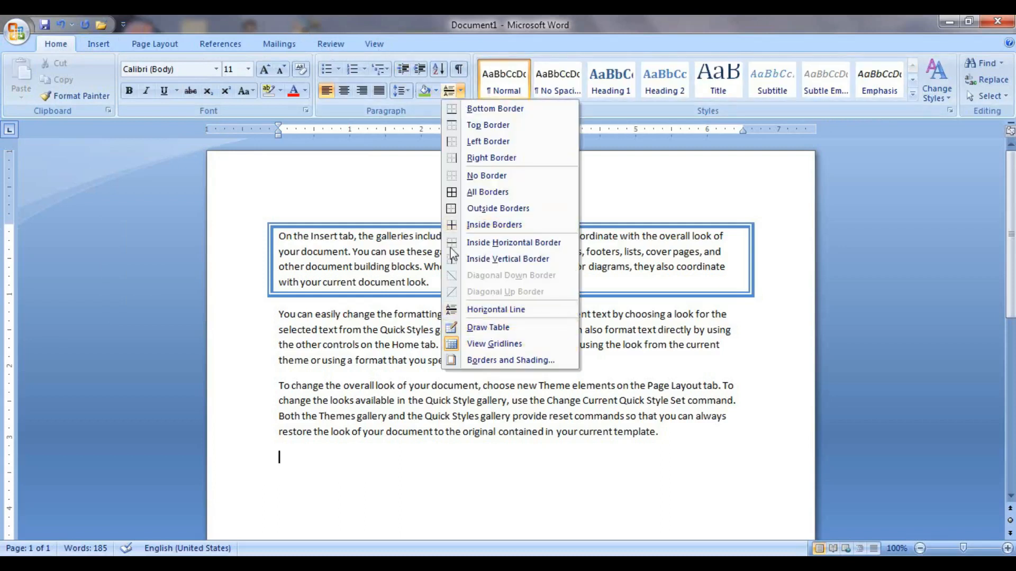
left_click(486, 328)
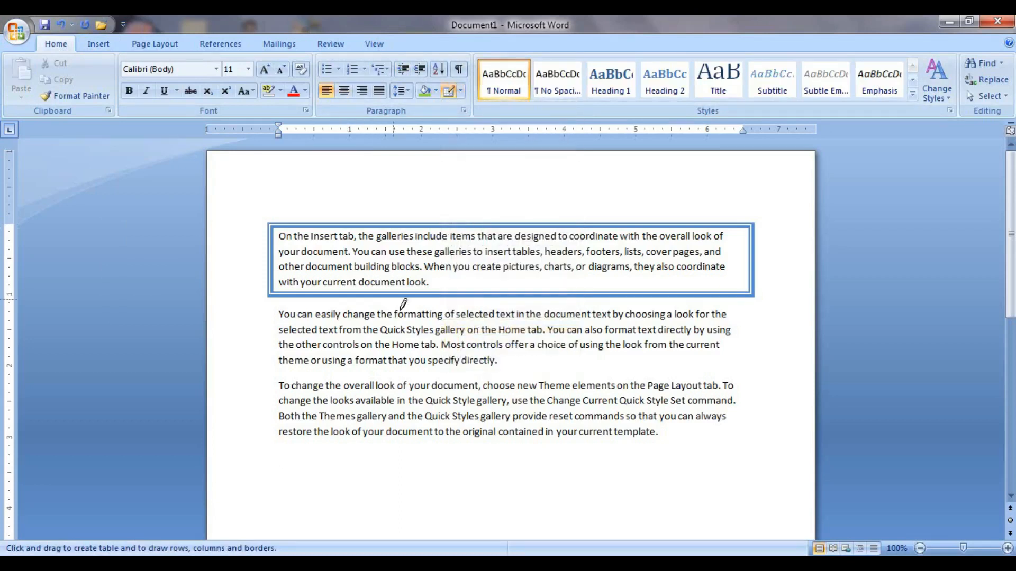
left_click_drag(327, 453, 574, 509)
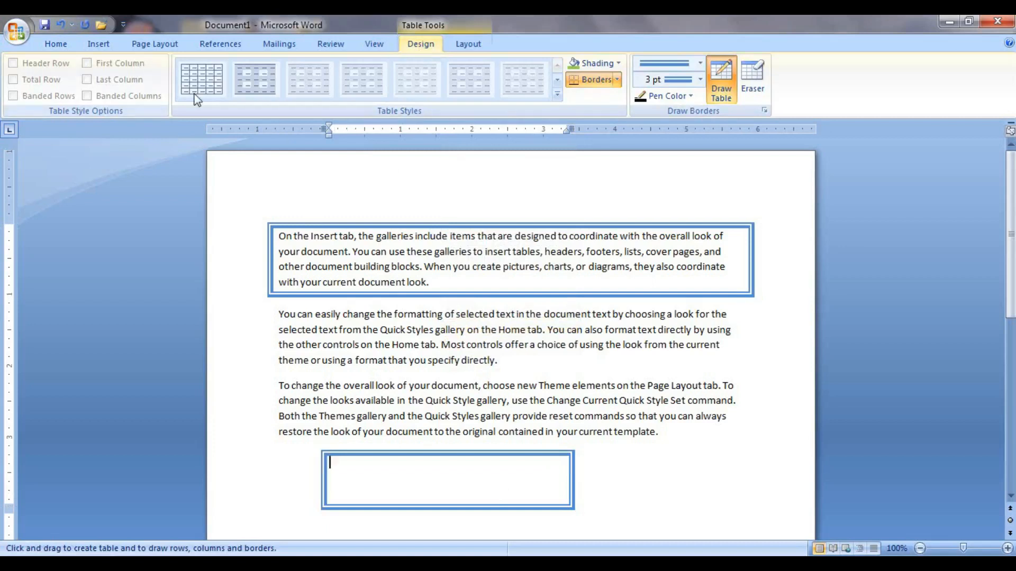
left_click(466, 44)
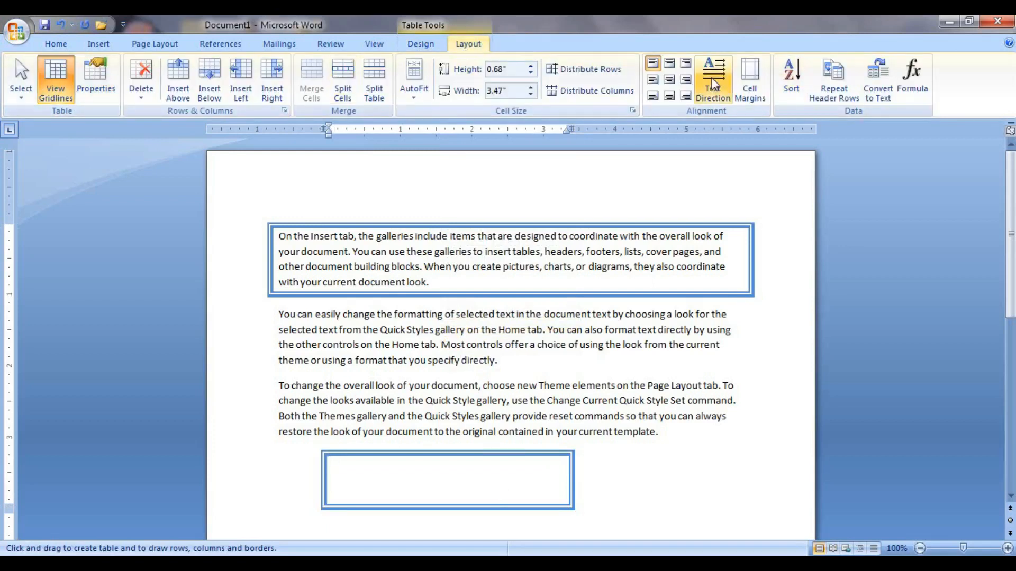
left_click(96, 45)
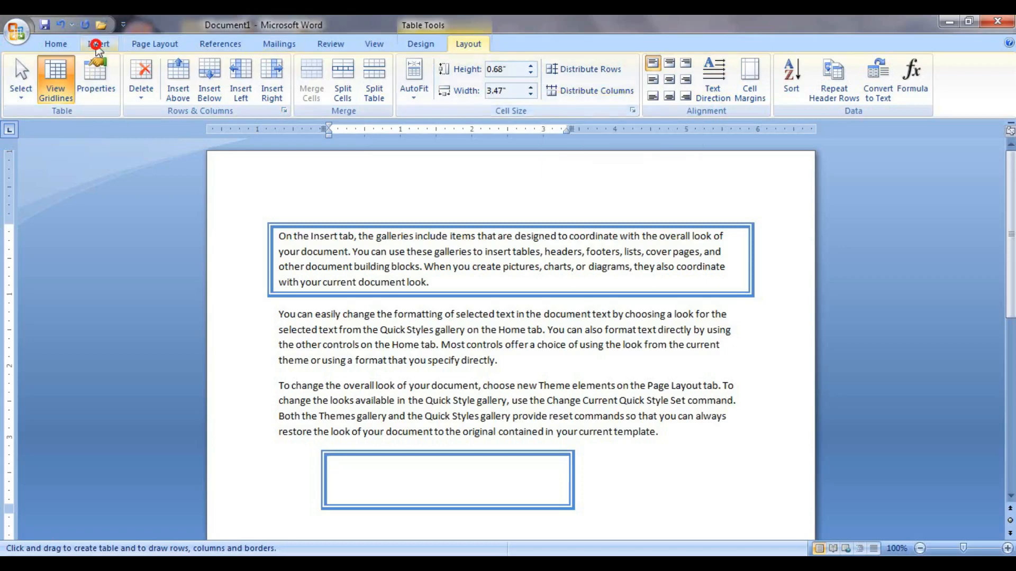
left_click(461, 46)
left_click(437, 46)
scroll(517, 270, "down", 3)
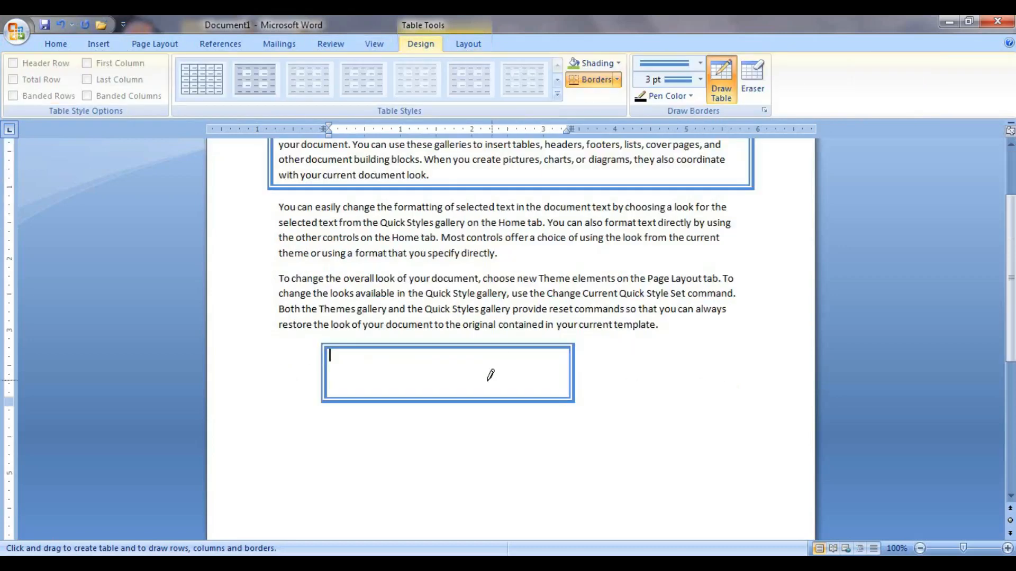
scroll(374, 322, "down", 3)
mouse_move(347, 314)
left_mouse_down()
mouse_move(618, 362)
mouse_move(748, 413)
mouse_move(756, 438)
mouse_move(762, 422)
left_mouse_up()
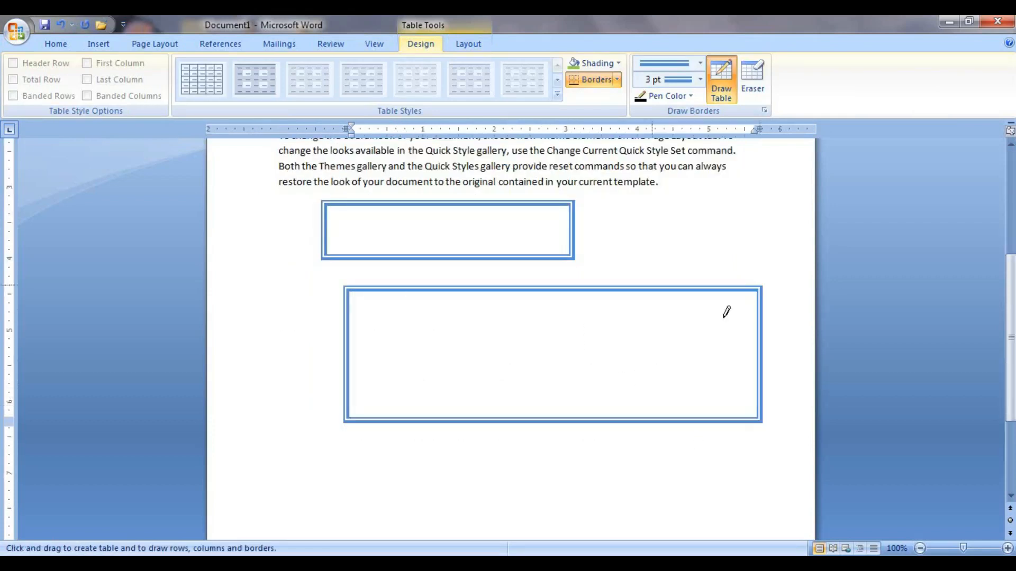
key("ctrl+z")
key("ctrl+z")
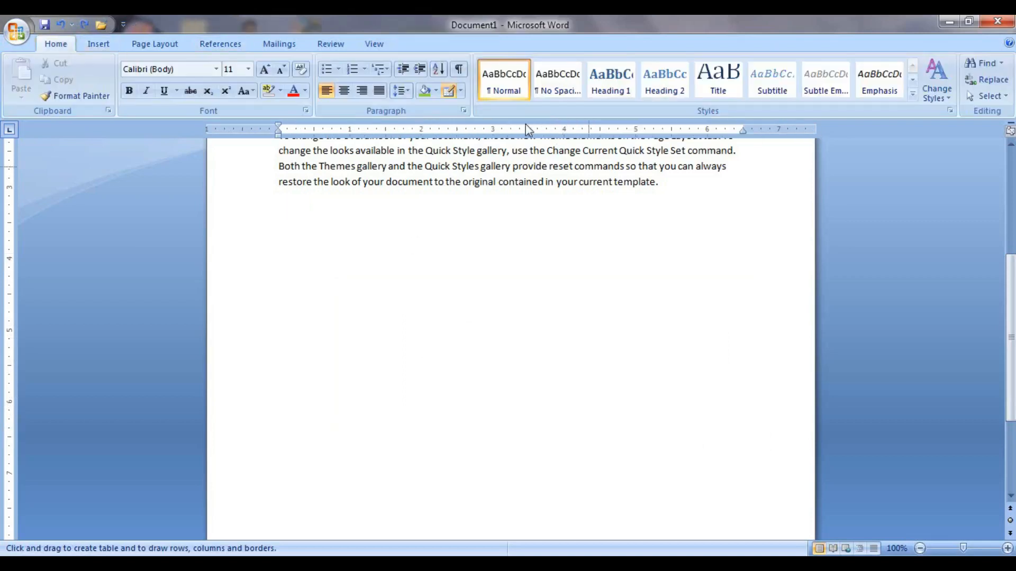
Toggle View Gridlines and the View-tab Gridlines, then undo the first paragraph's box border.
left_click(460, 91)
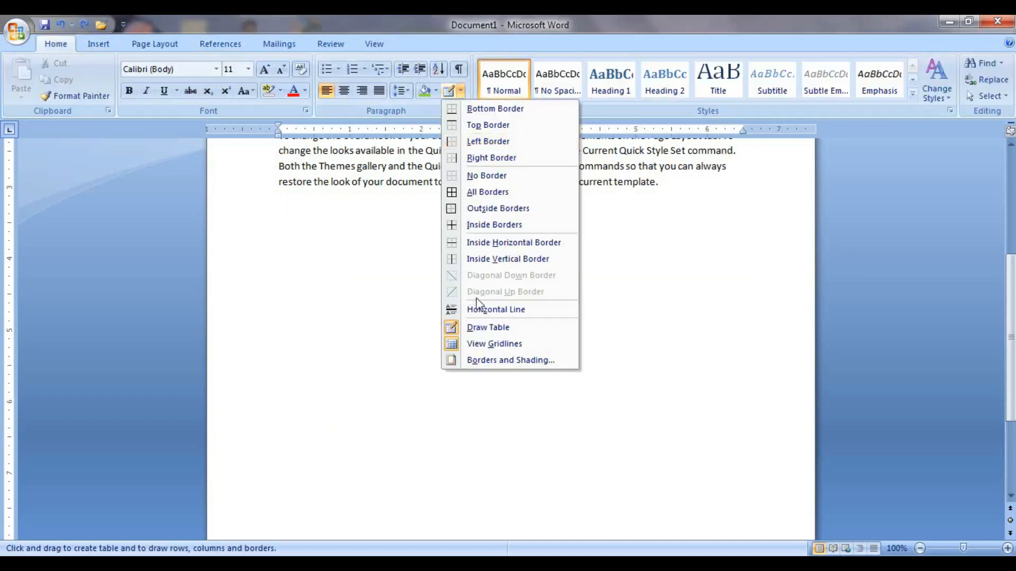
left_click(476, 345)
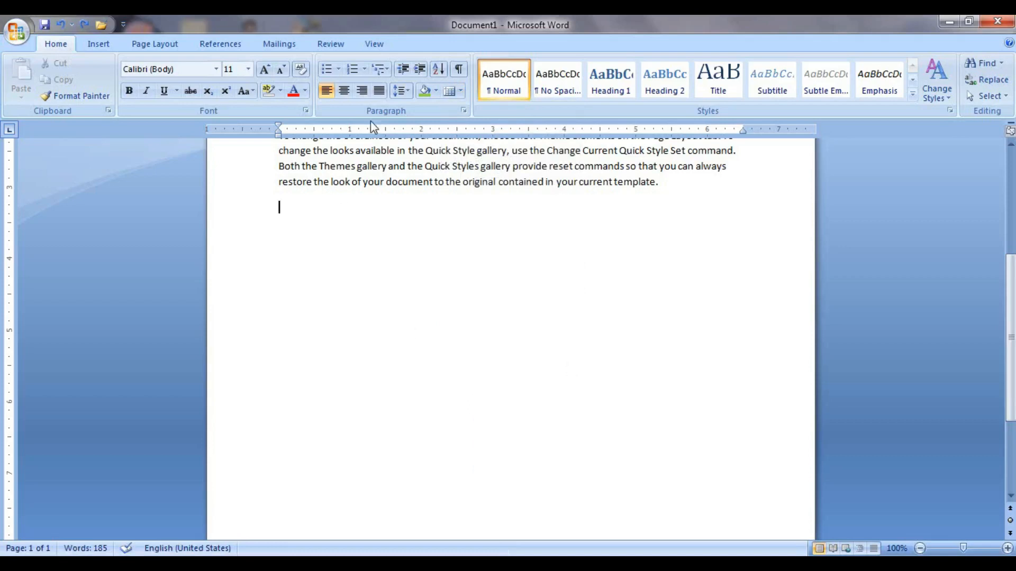
left_click(374, 43)
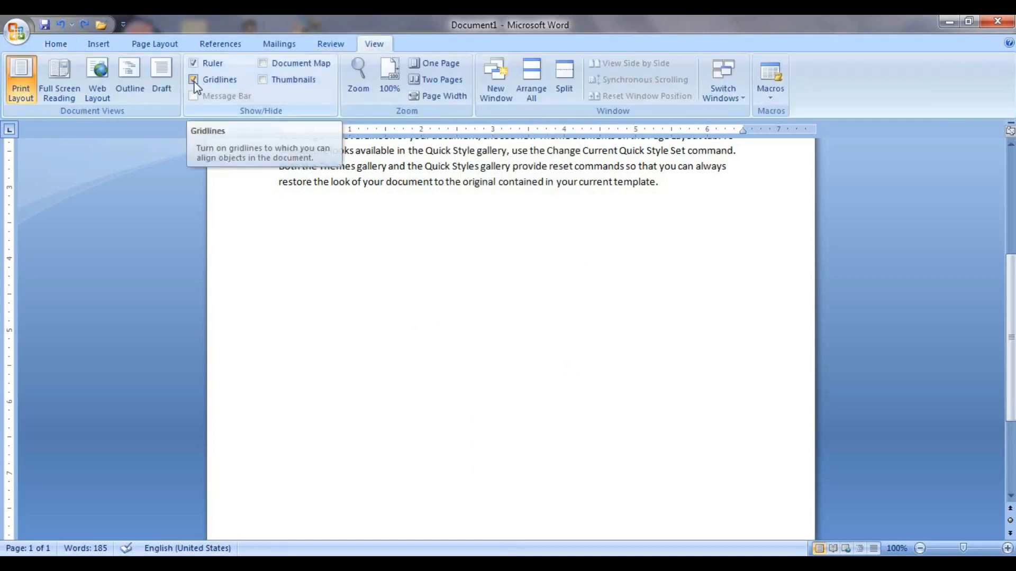
left_click(194, 81)
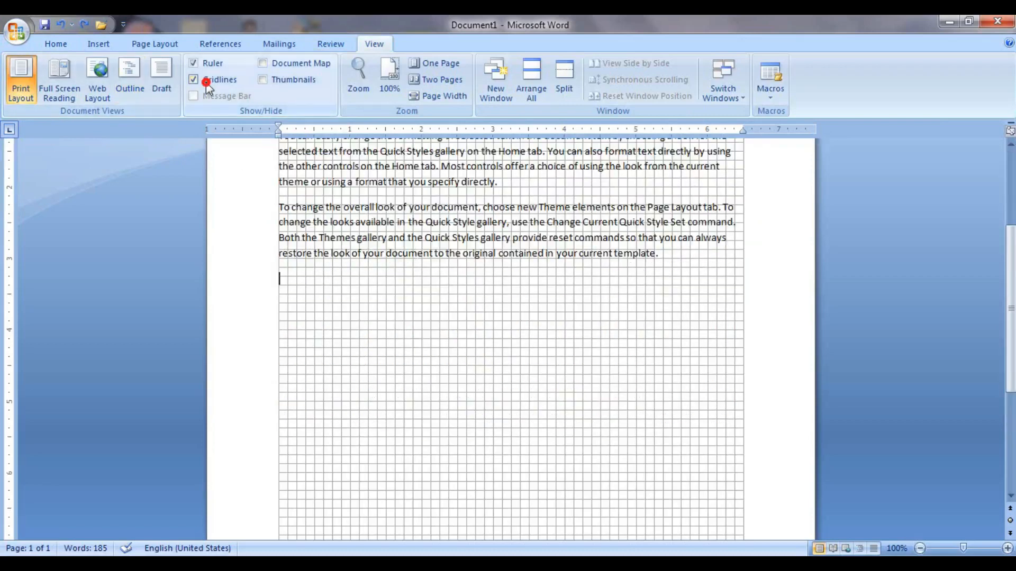
left_click(205, 80)
left_click(62, 45)
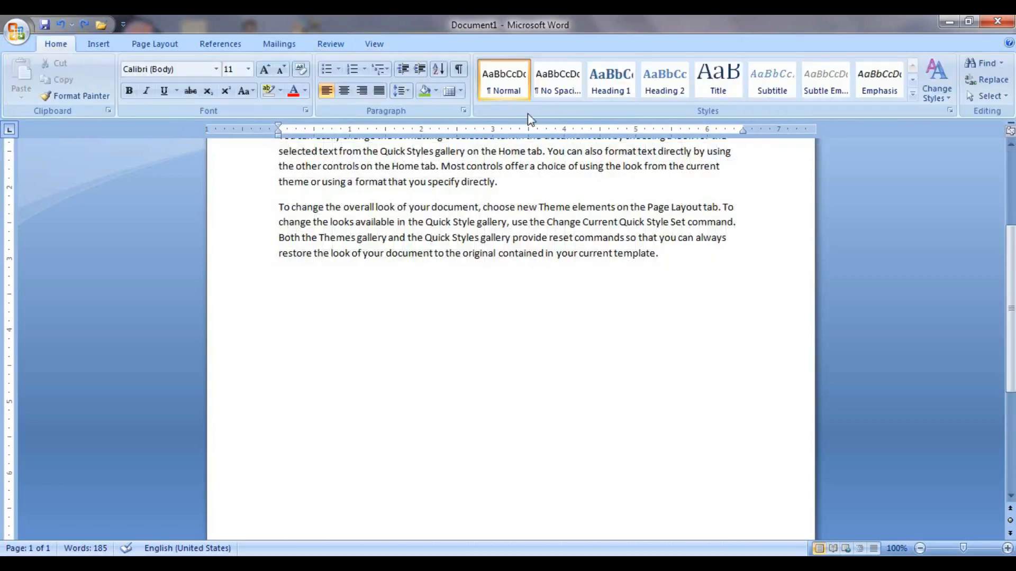
left_click(459, 92)
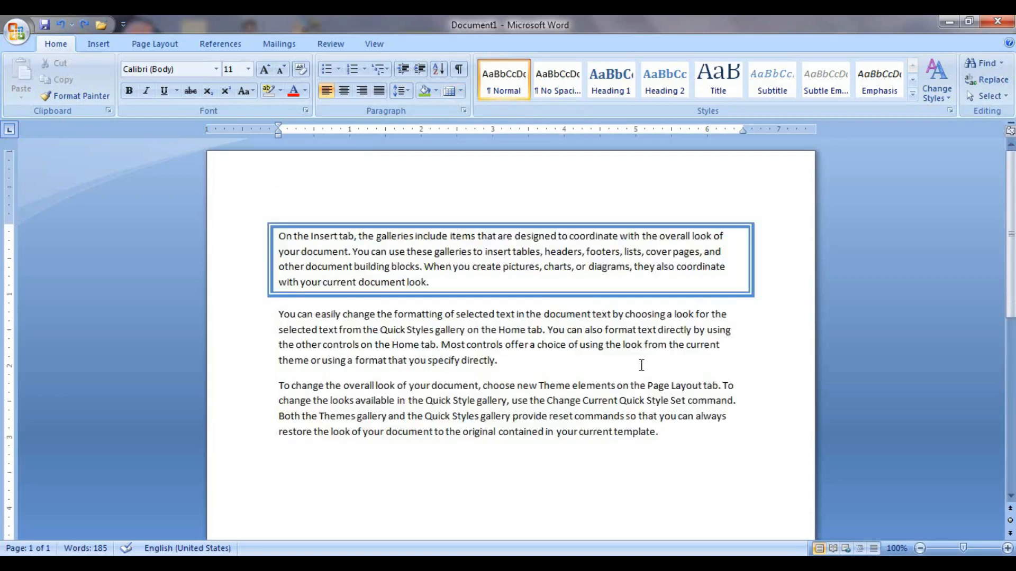
key("ctrl+z")
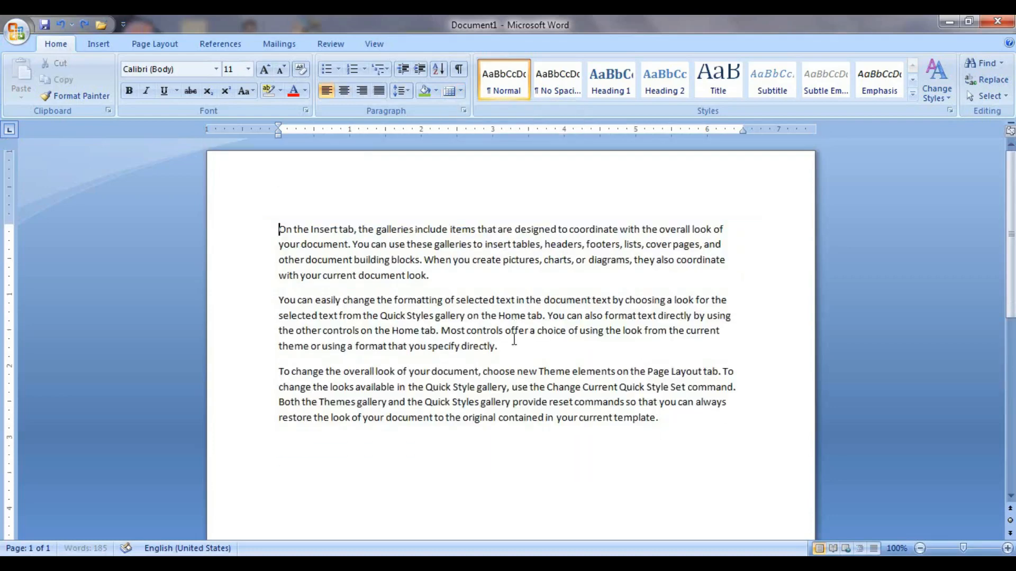
View the Page Border tab of Borders and Shading, then check Page Layout's page borders.
left_click(458, 94)
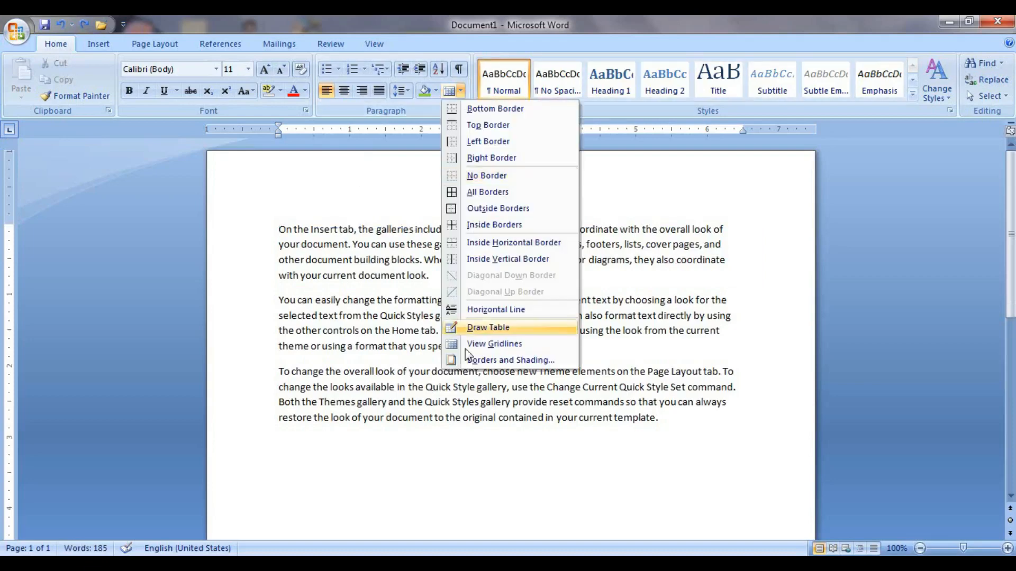
left_click(490, 360)
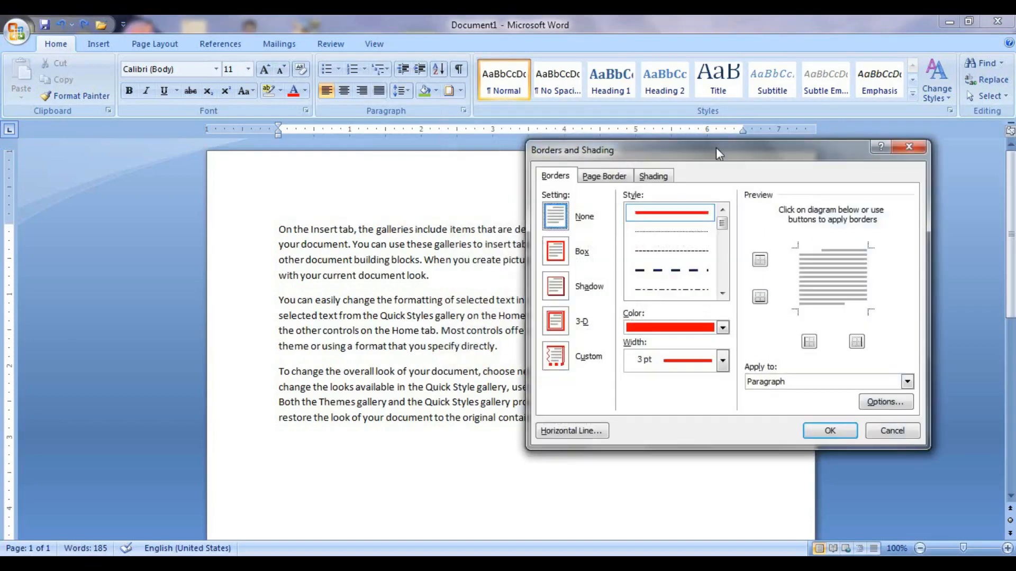
left_click_drag(716, 147, 516, 110)
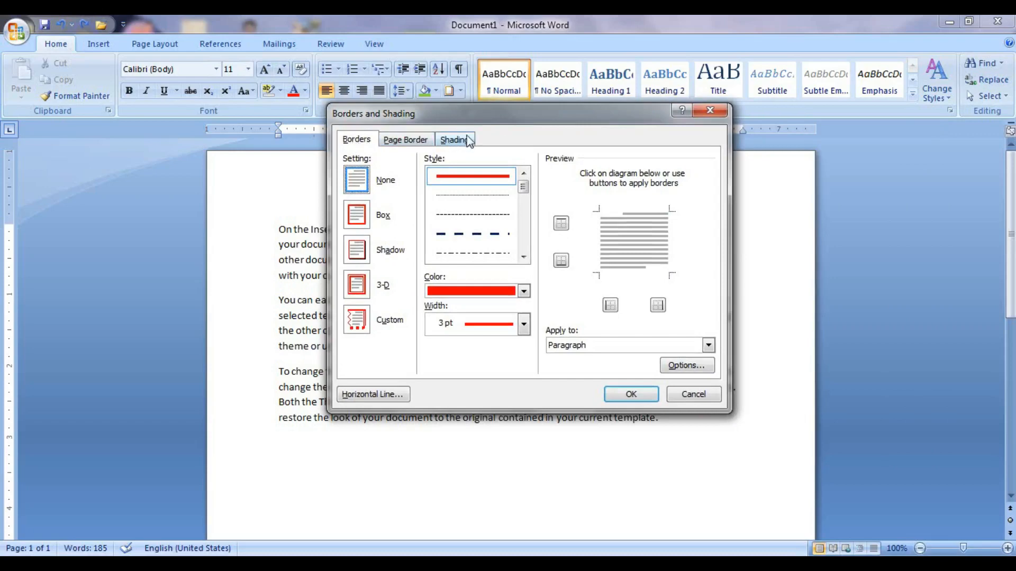
left_click_drag(485, 111, 505, 171)
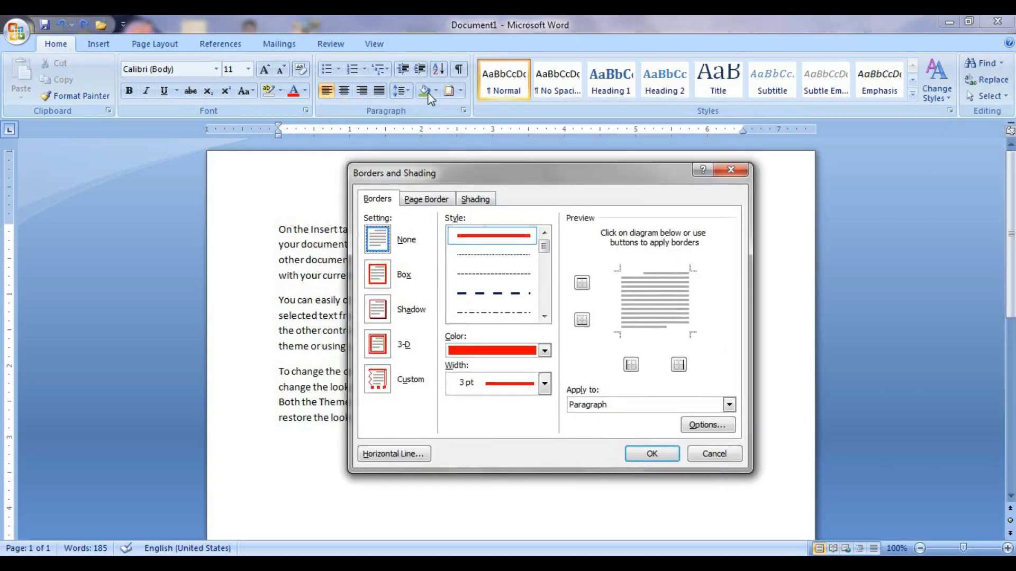
left_click(425, 200)
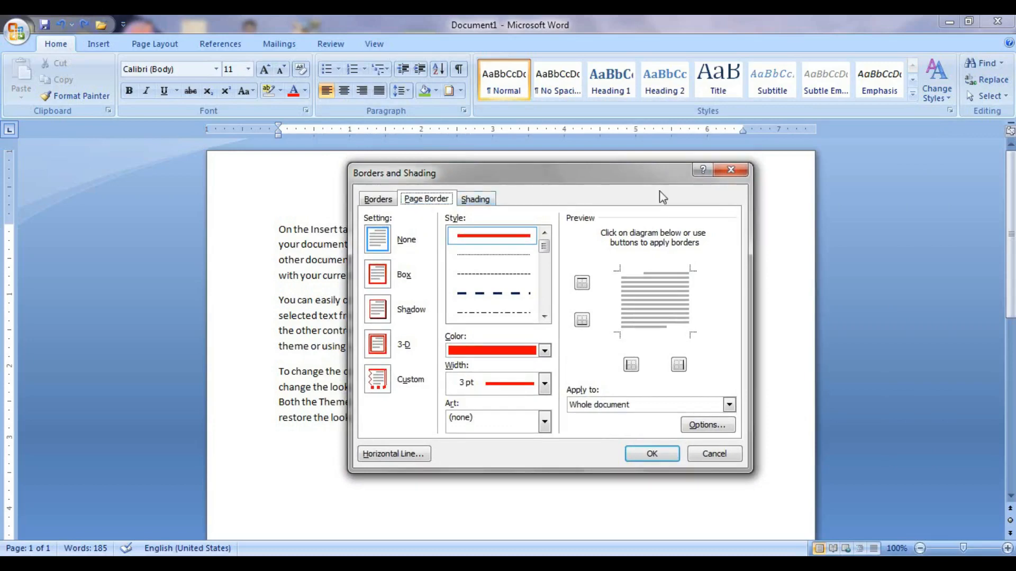
left_click(732, 171)
left_click(155, 43)
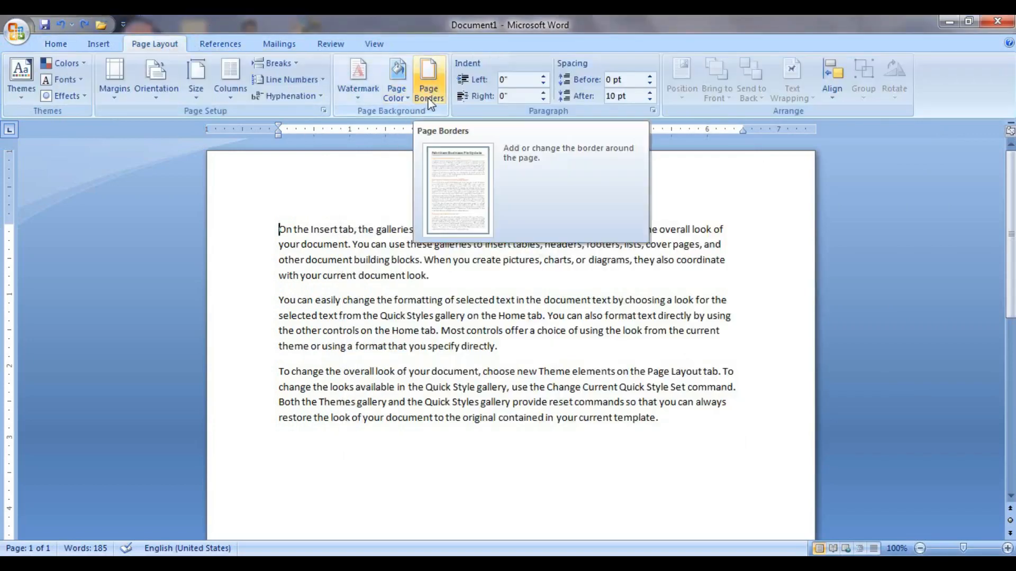
left_click(56, 43)
Reopen Borders and Shading, showing a red 3 pt line applied to Paragraph.
left_click(461, 90)
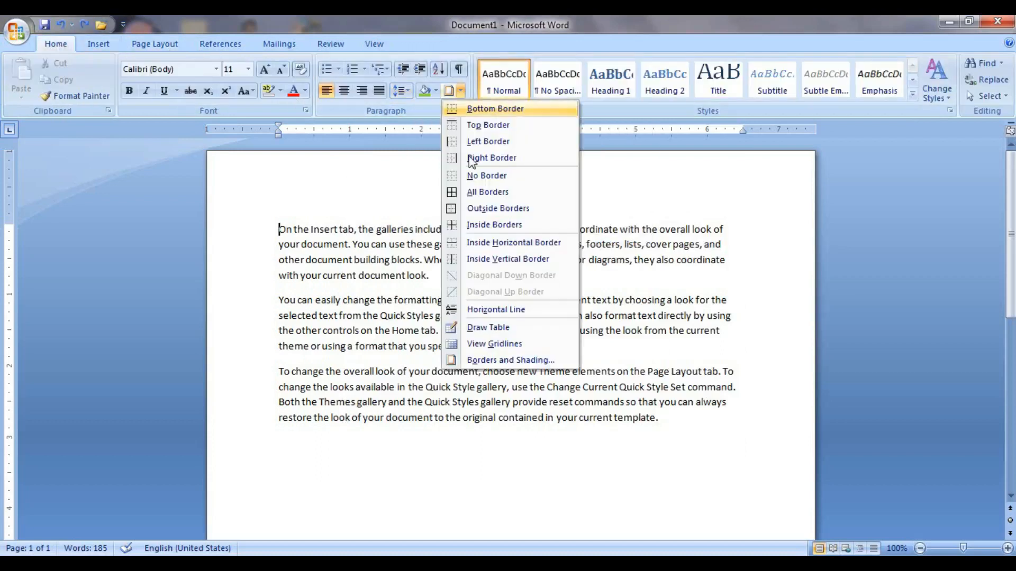
left_click(503, 361)
left_click_drag(564, 174, 659, 139)
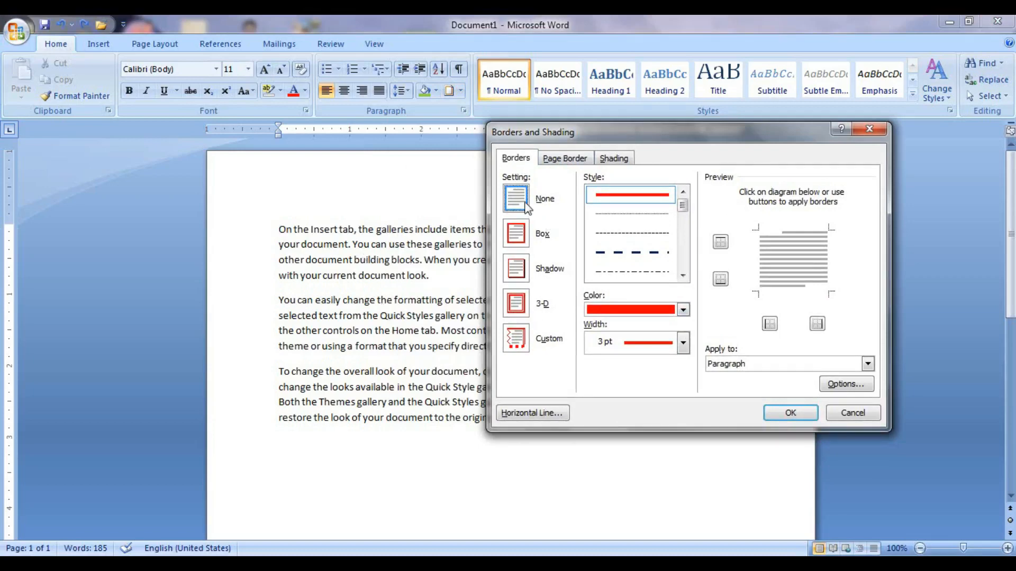
Cancel the Borders and Shading dialog without applying the red 3 pt border.
left_click(870, 131)
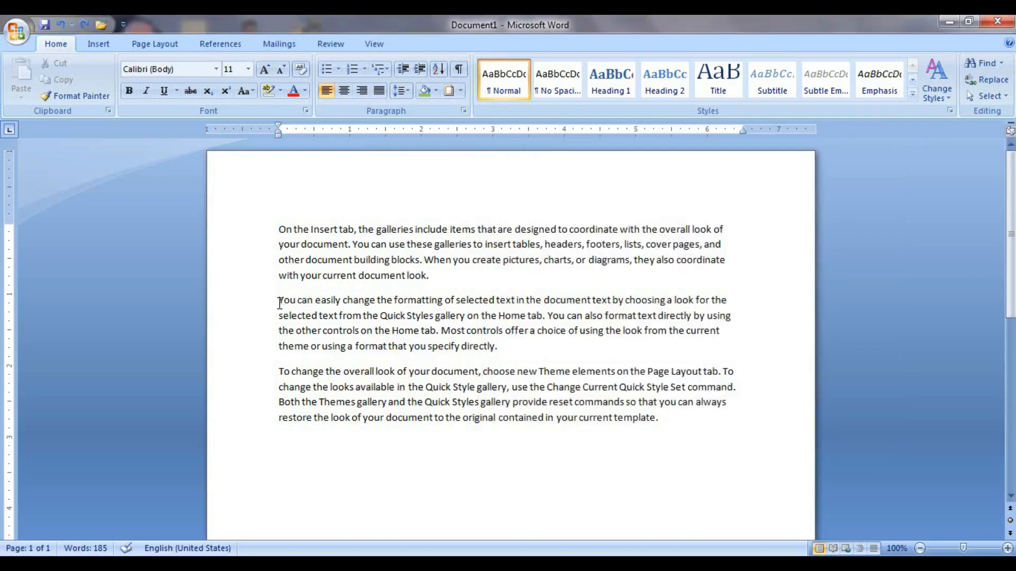
Select the second paragraph and give it a solid black 2 ¼ pt box border.
left_click_drag(279, 300, 552, 360)
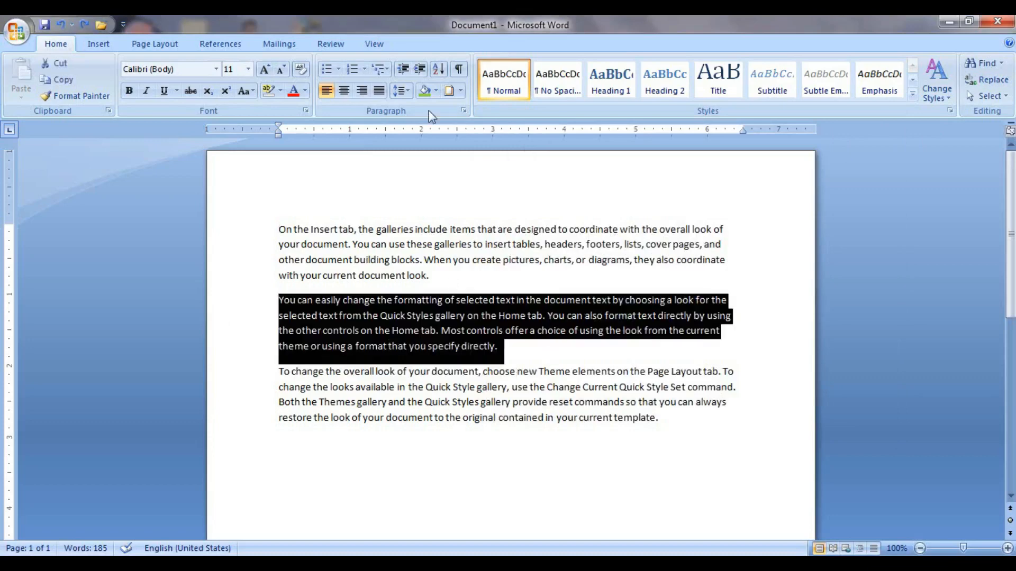
left_click(461, 91)
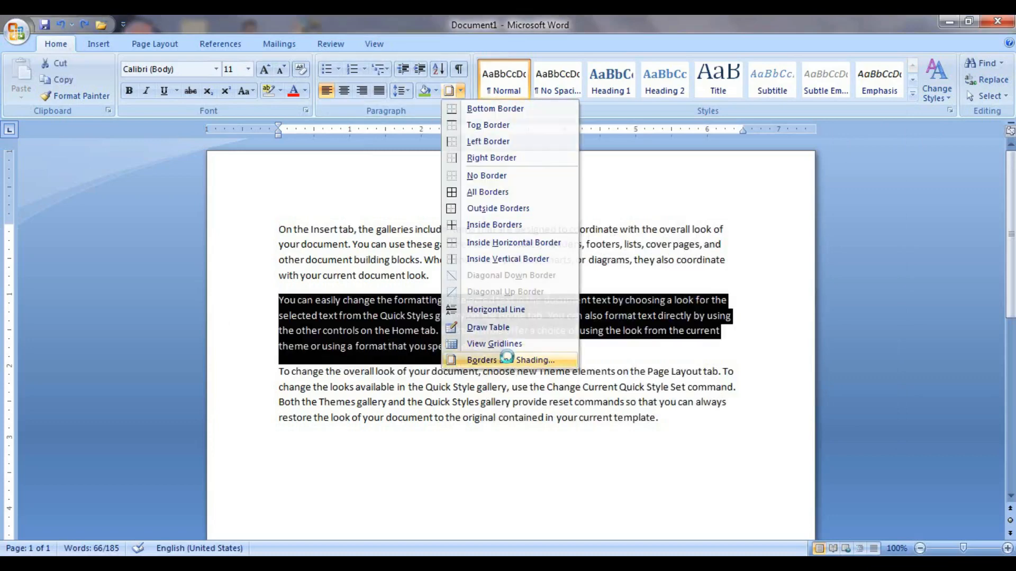
left_click(508, 361)
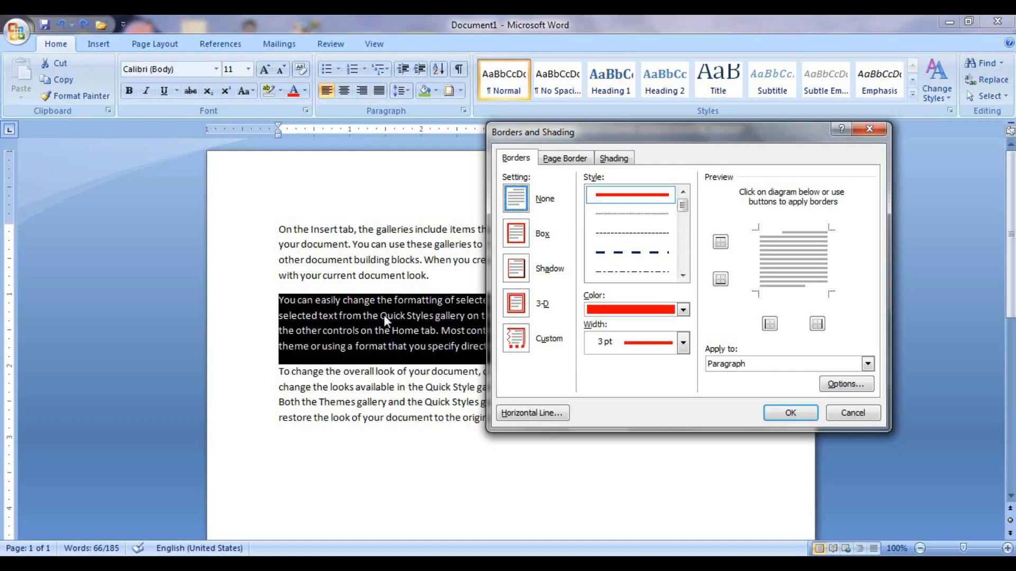
left_click(517, 235)
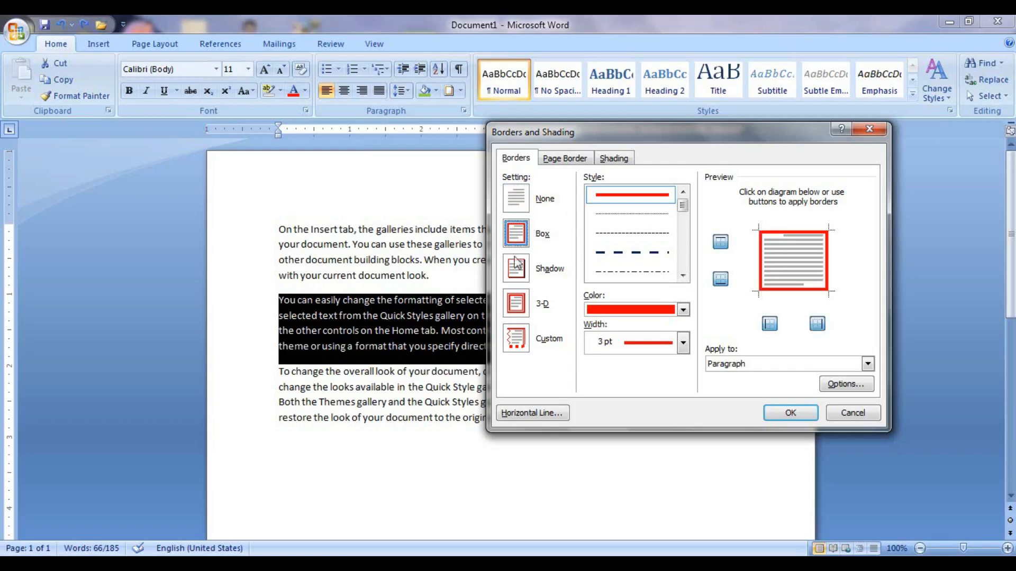
mouse_move(685, 208)
left_mouse_down()
mouse_move(690, 262)
mouse_move(693, 198)
left_mouse_up()
left_click(634, 202)
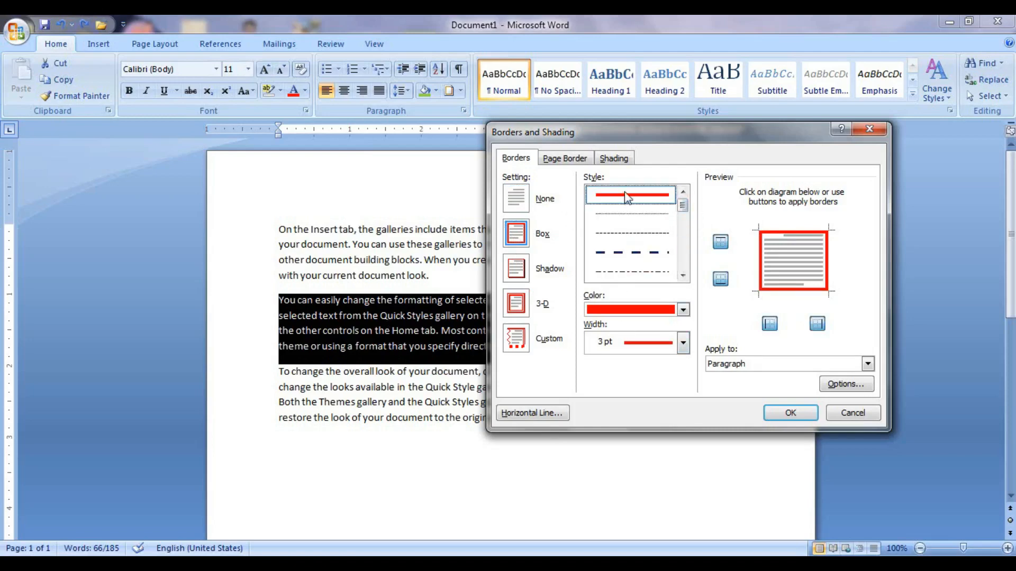
left_click(683, 310)
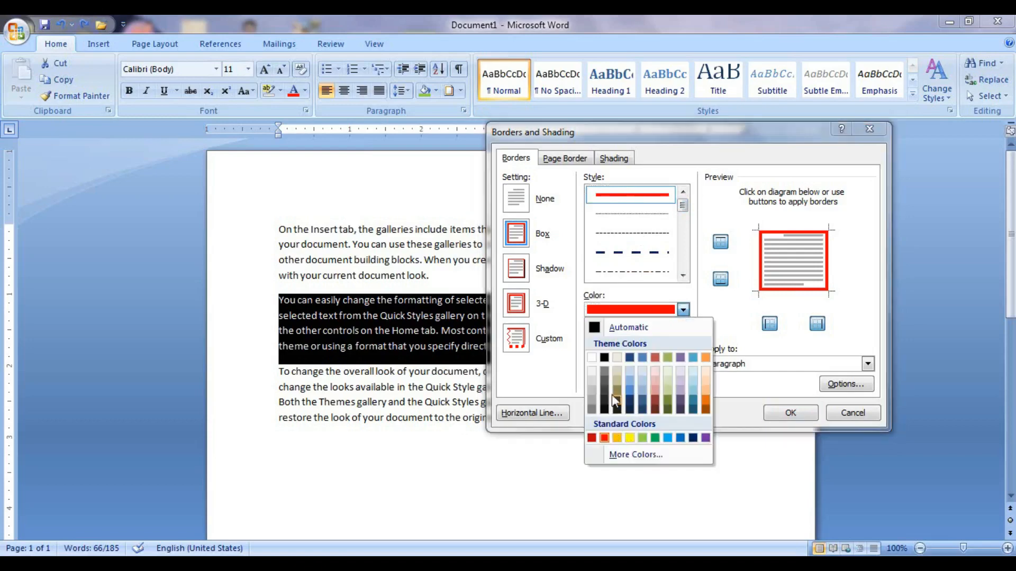
left_click(605, 409)
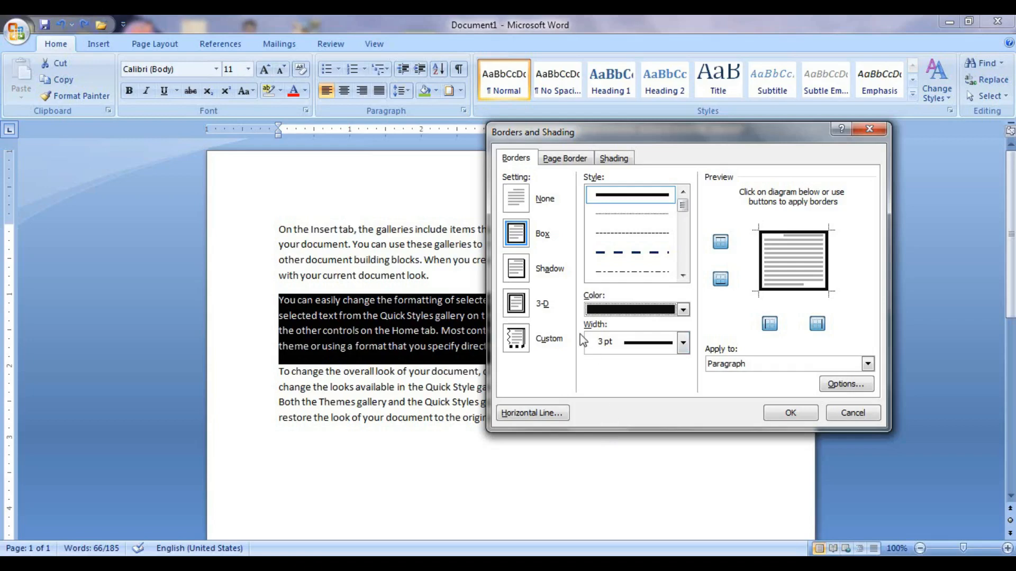
left_click(684, 342)
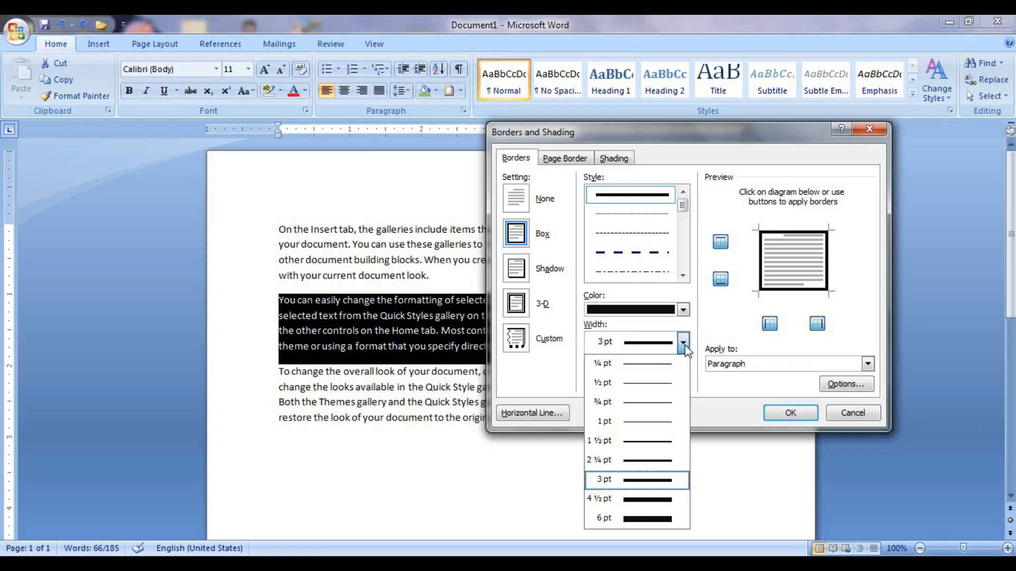
left_click(652, 461)
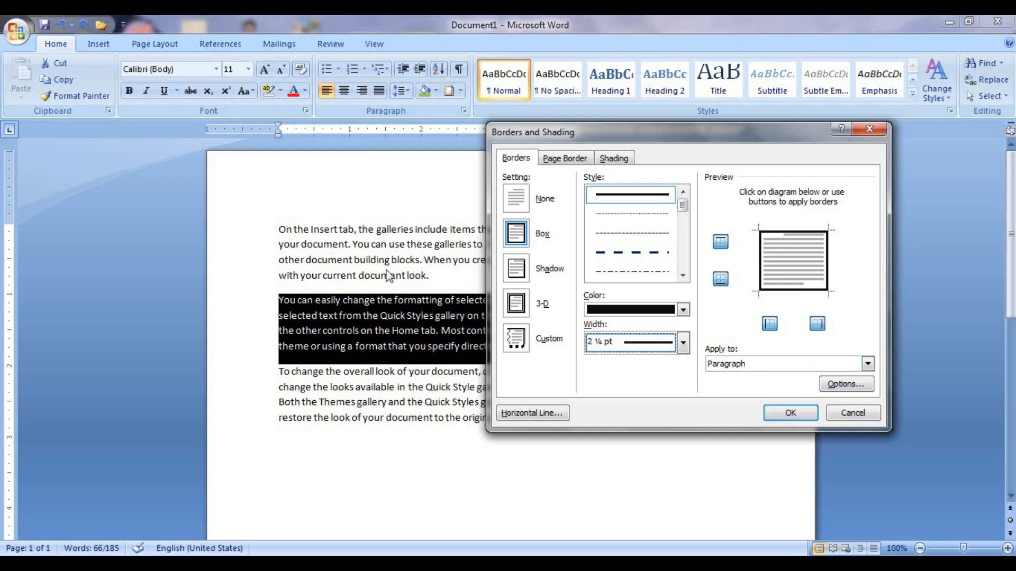
left_click(789, 414)
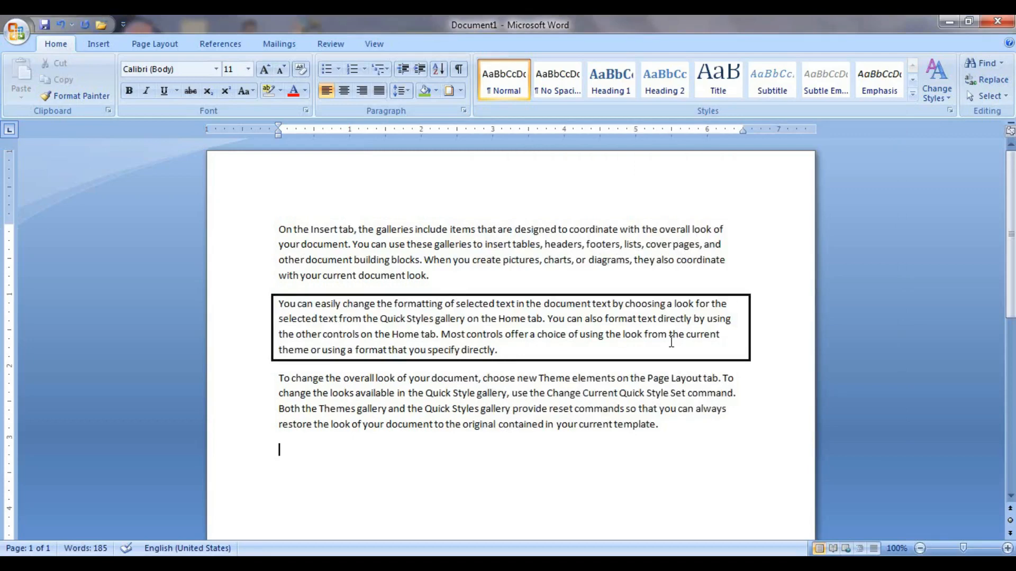
Undo the box border, then set borders to apply to the text only instead.
key("ctrl+z")
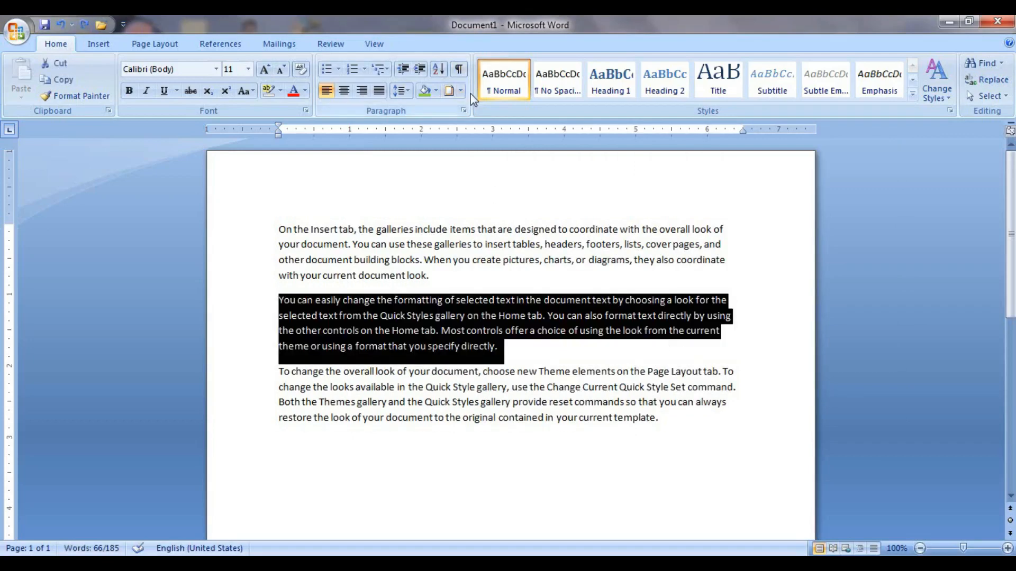
left_click(460, 90)
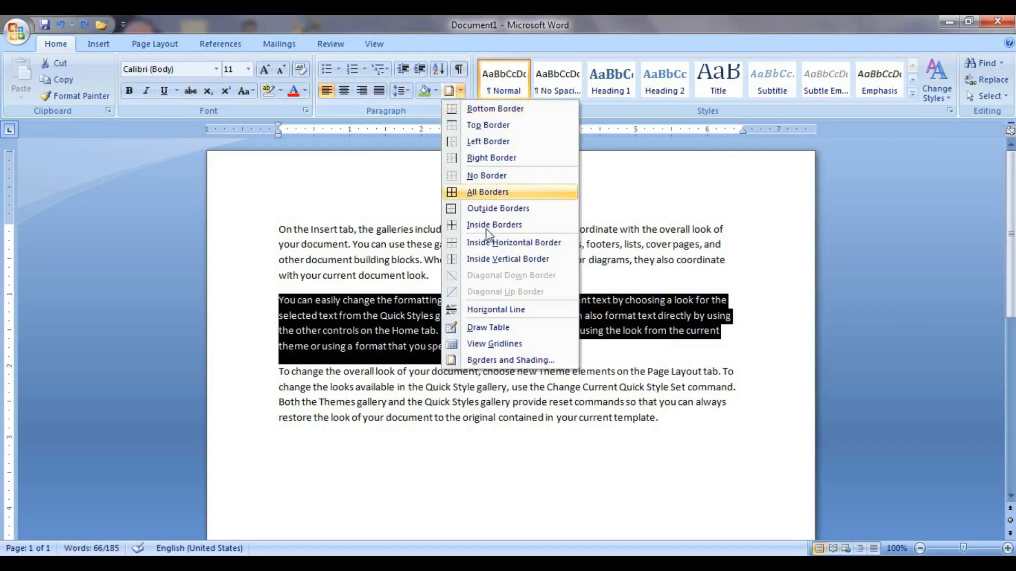
left_click(489, 364)
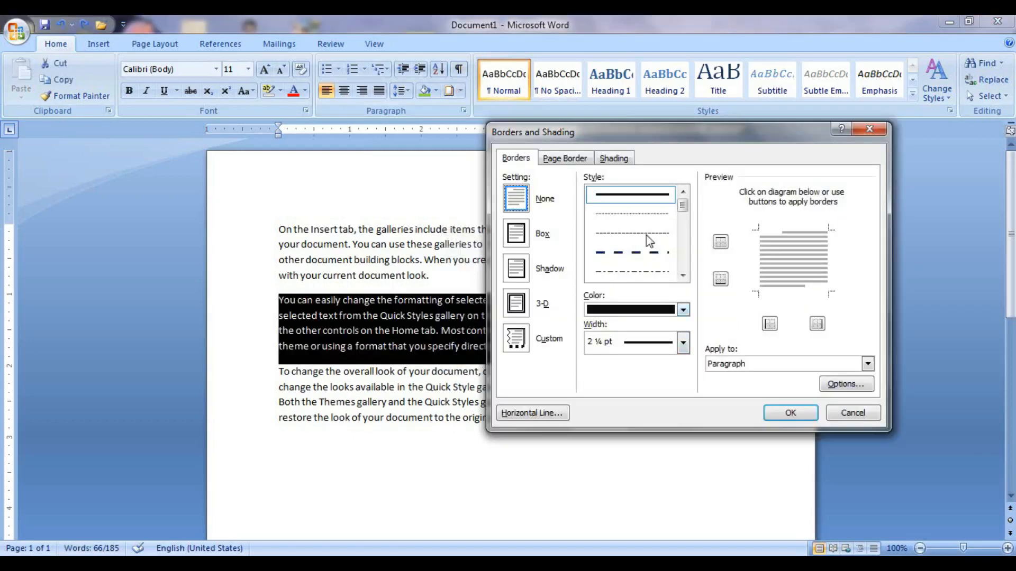
left_click(867, 364)
left_click(796, 374)
left_click(790, 413)
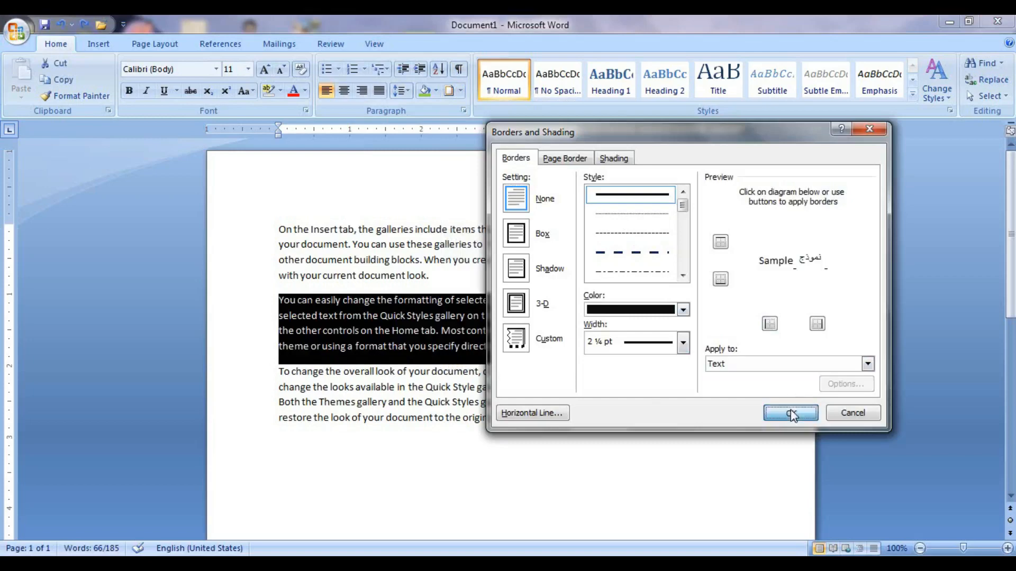
left_click(553, 402)
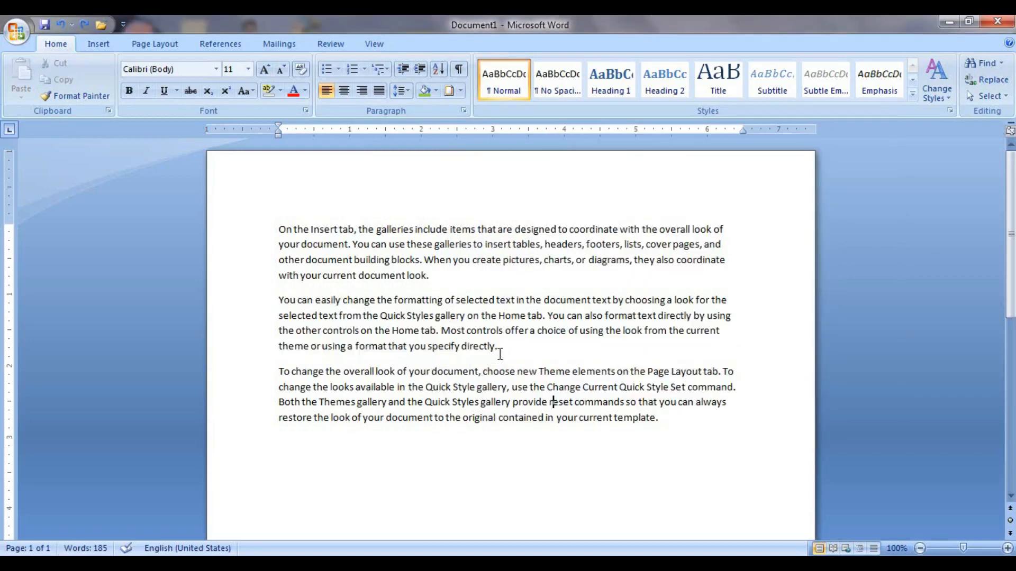
Reselect the second paragraph, box each of its text lines, then undo that.
left_click_drag(501, 353, 280, 300)
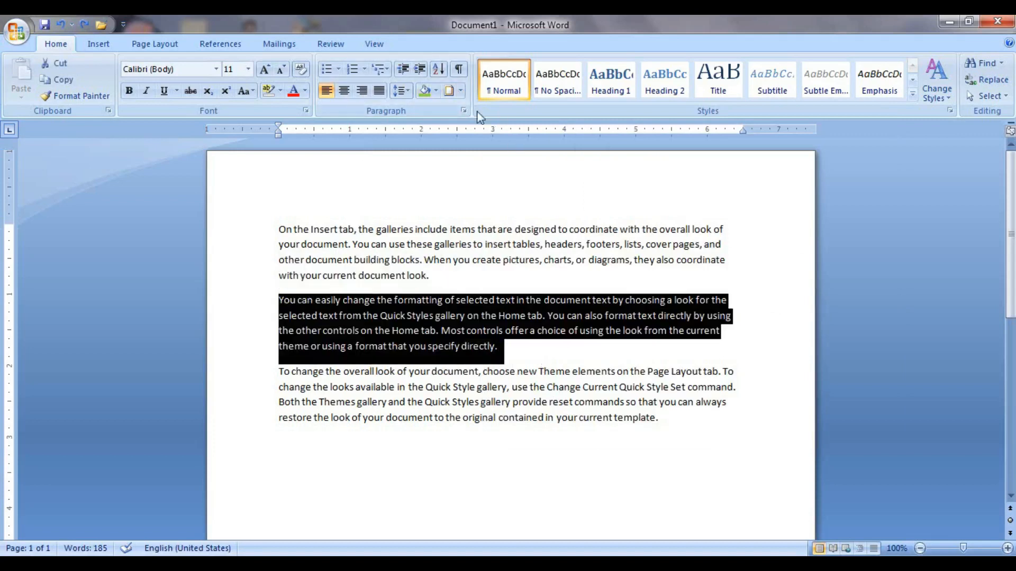
left_click(460, 90)
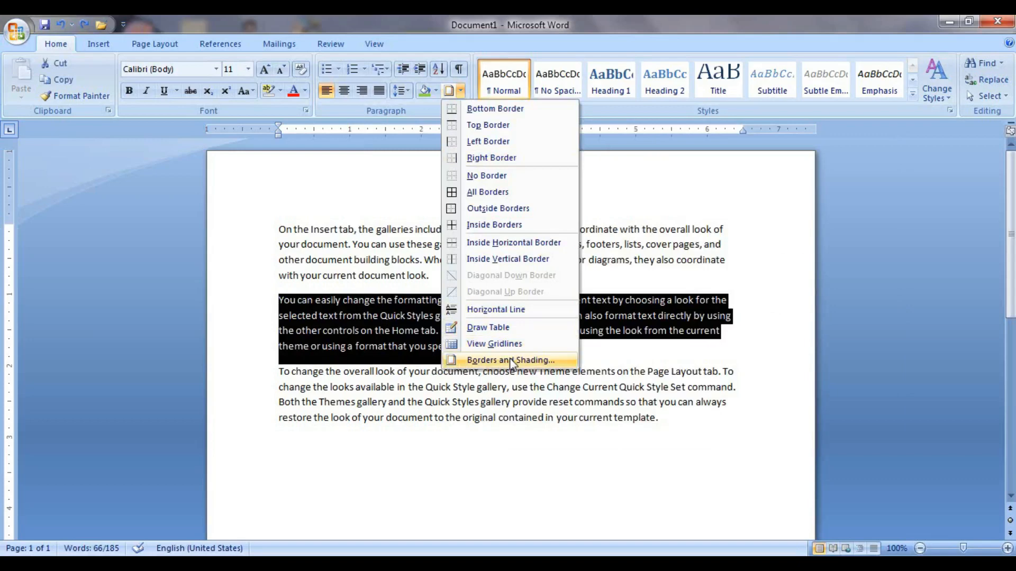
left_click(511, 360)
left_click(516, 233)
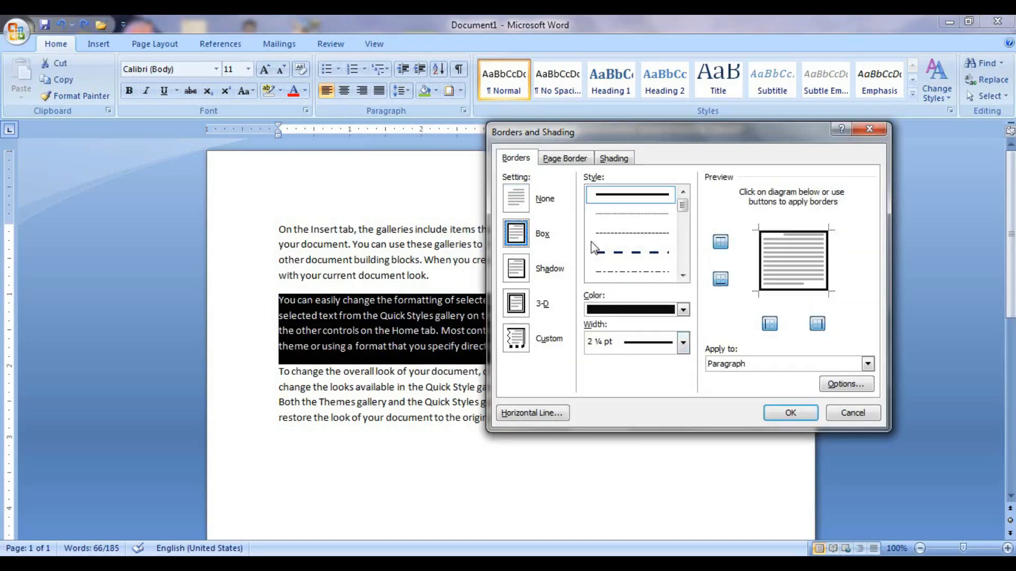
left_click(867, 364)
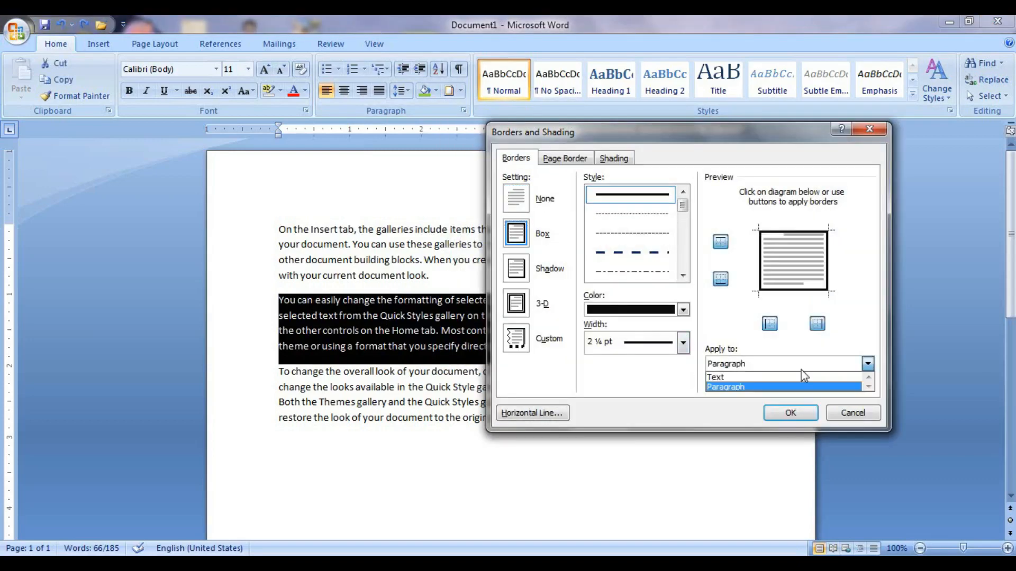
left_click(717, 376)
left_click(792, 413)
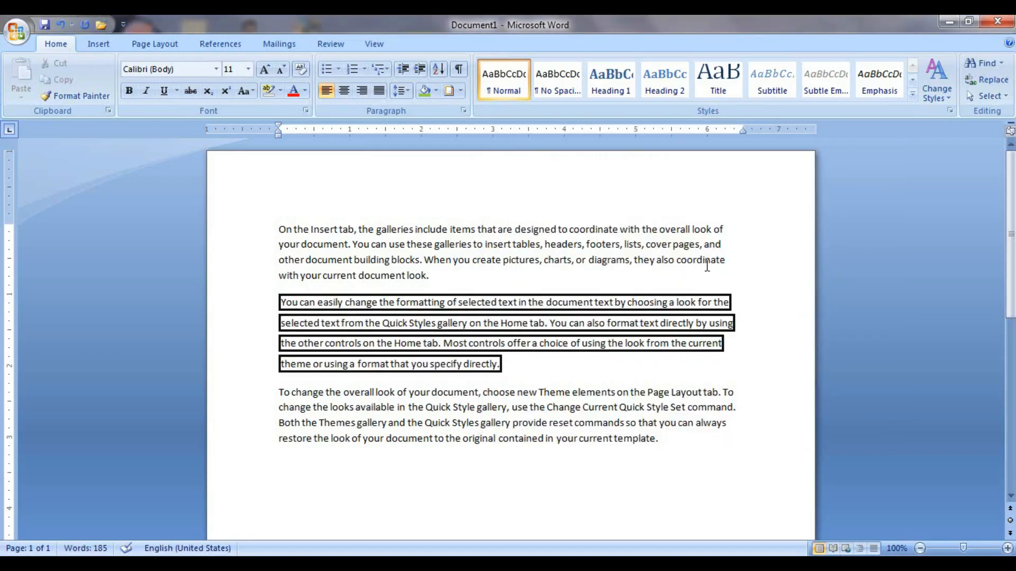
key("ctrl+z")
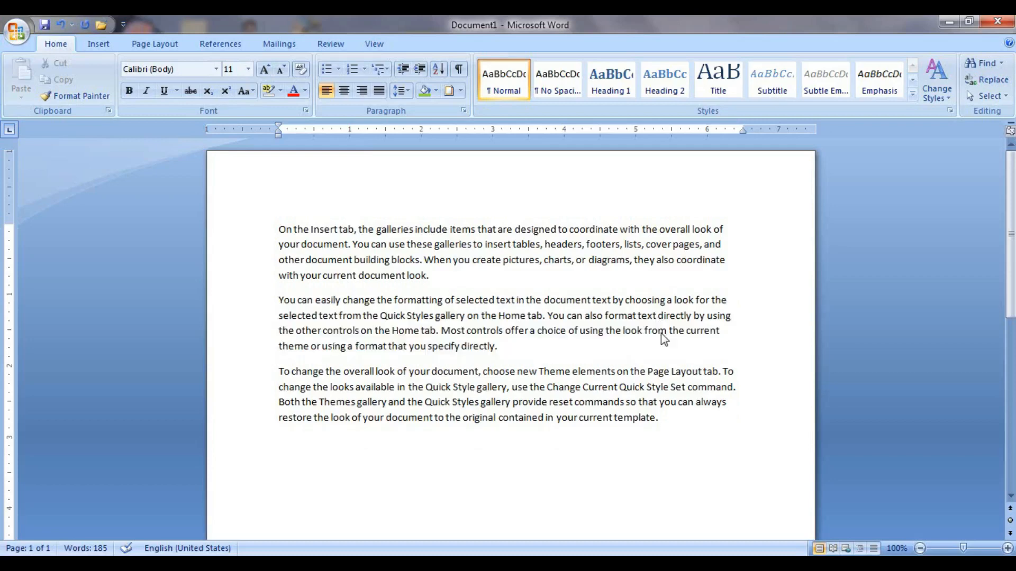
Give the middle paragraph a red 3 pt Shadow box border.
left_click(460, 91)
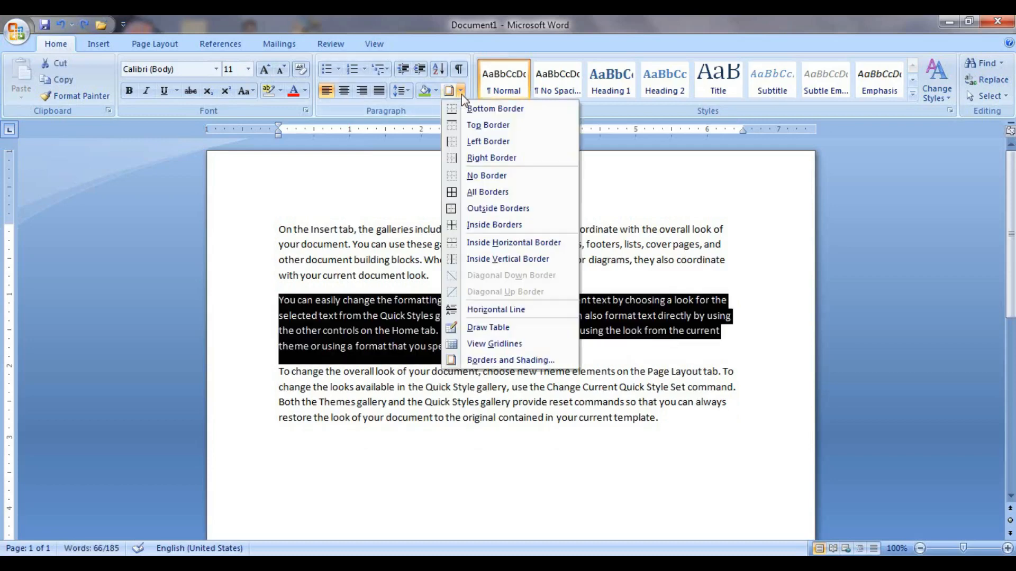
left_click(500, 361)
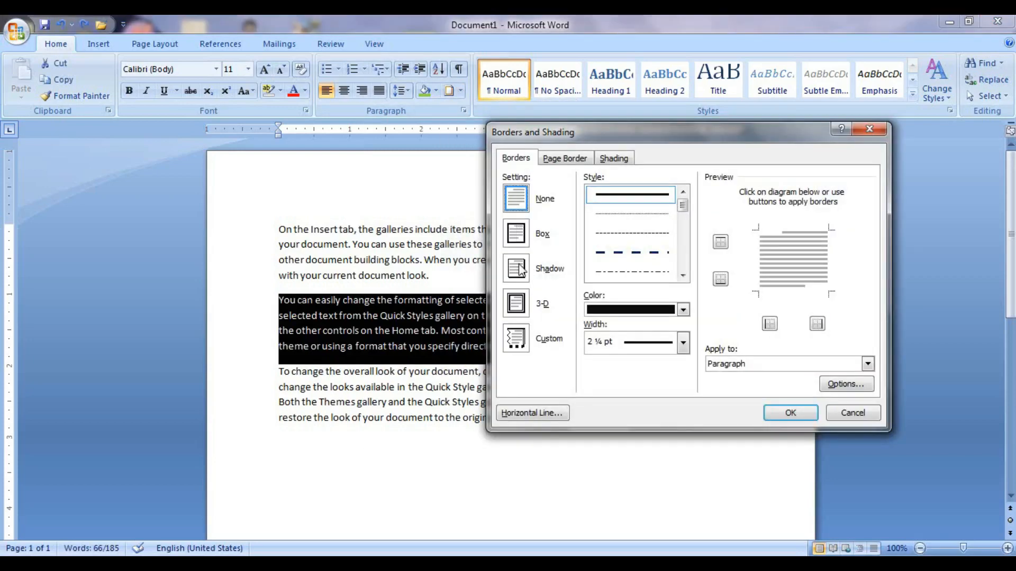
left_click(521, 276)
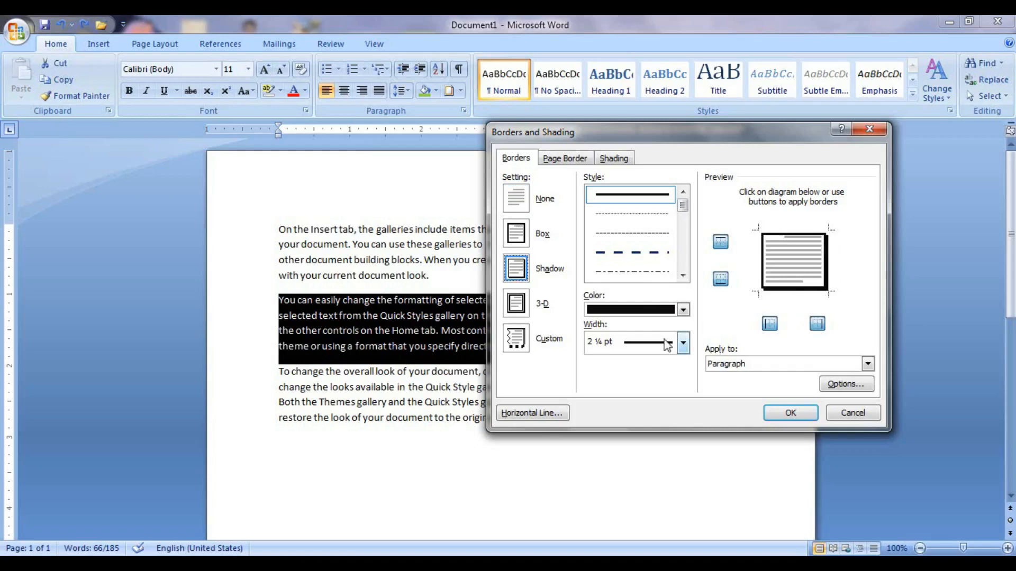
left_click(683, 310)
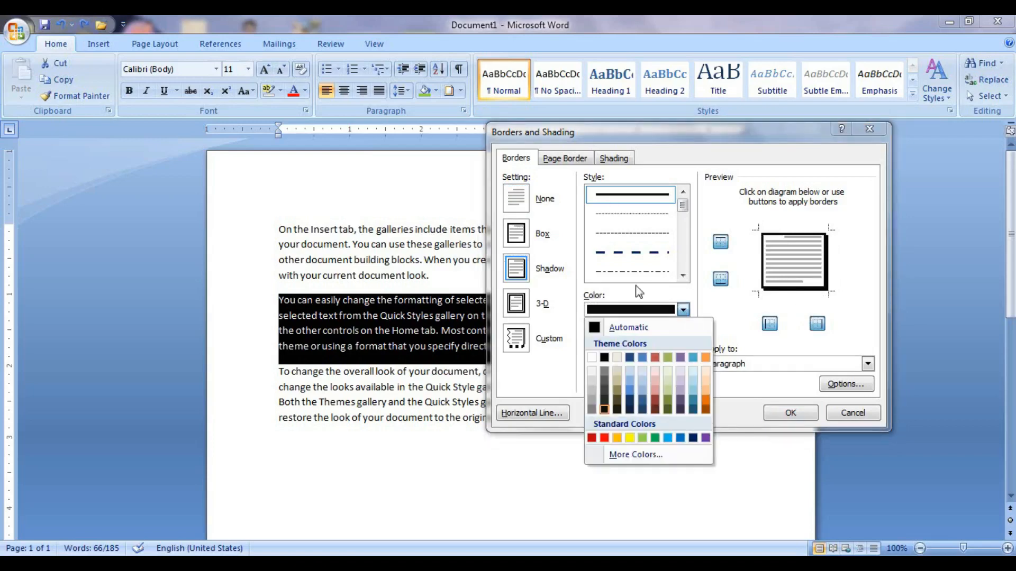
left_click(604, 438)
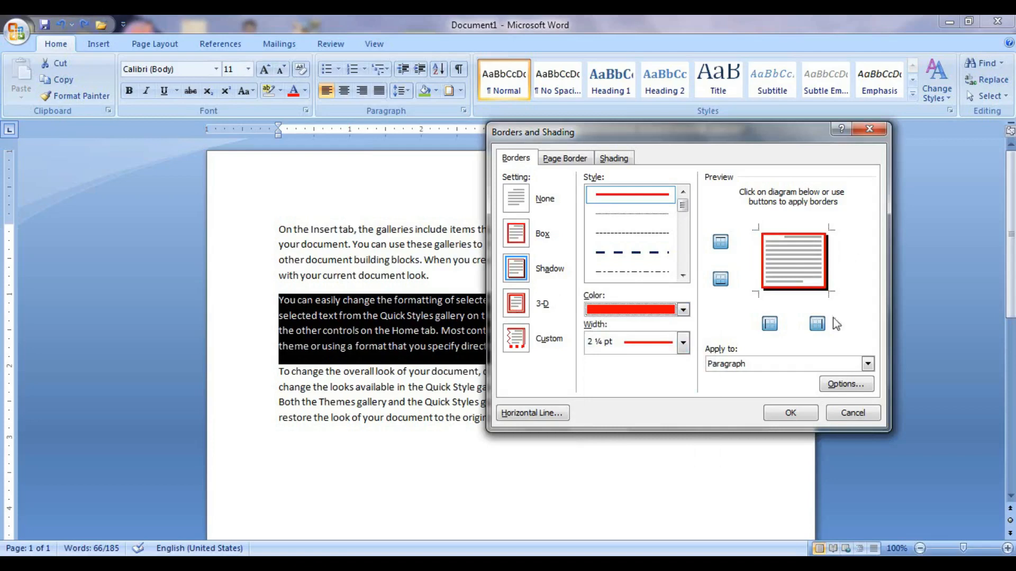
left_click(683, 343)
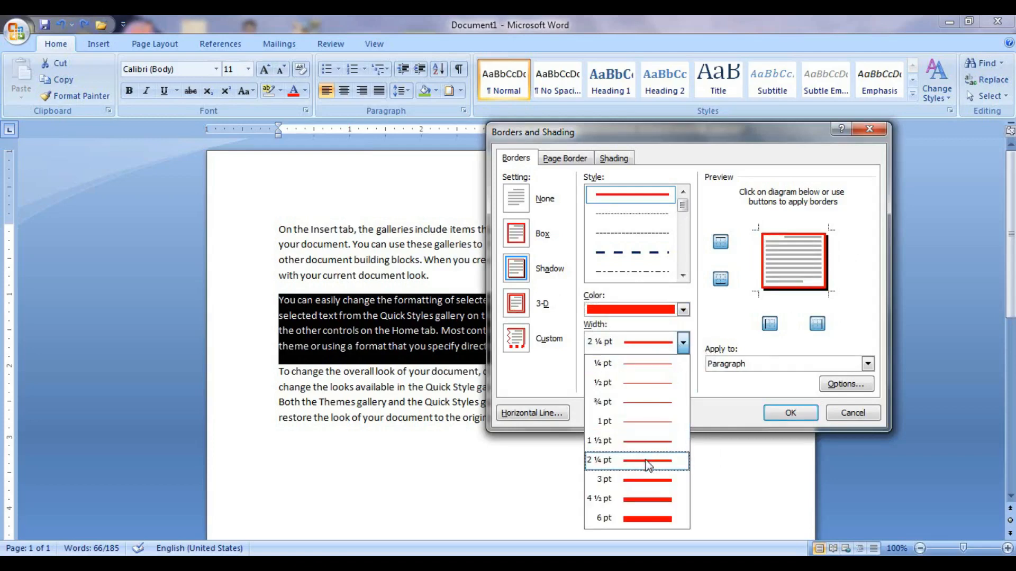
left_click(646, 480)
left_click(786, 414)
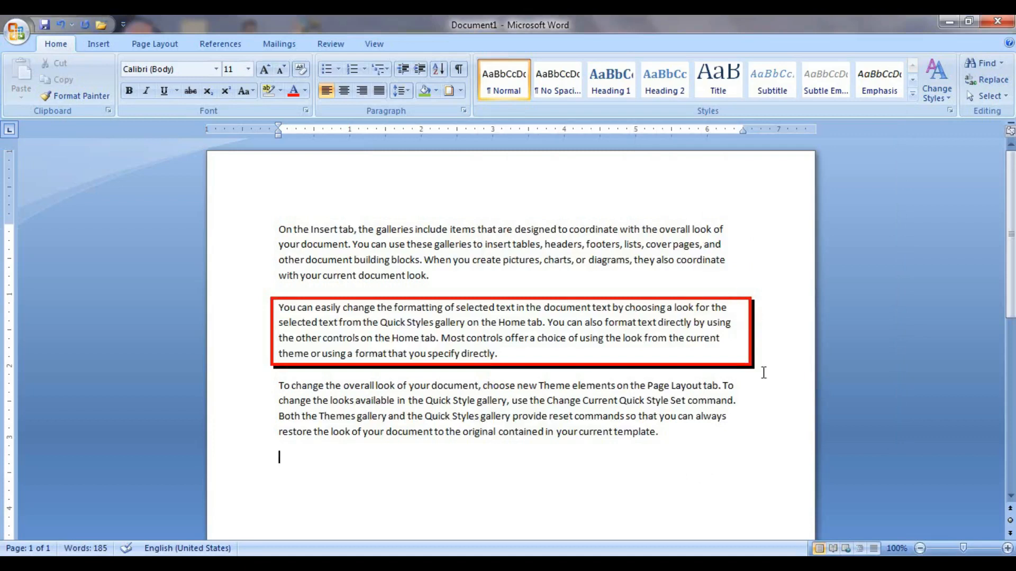
Replace the shadow border with a red 3-D box border, then undo it.
key("ctrl+z")
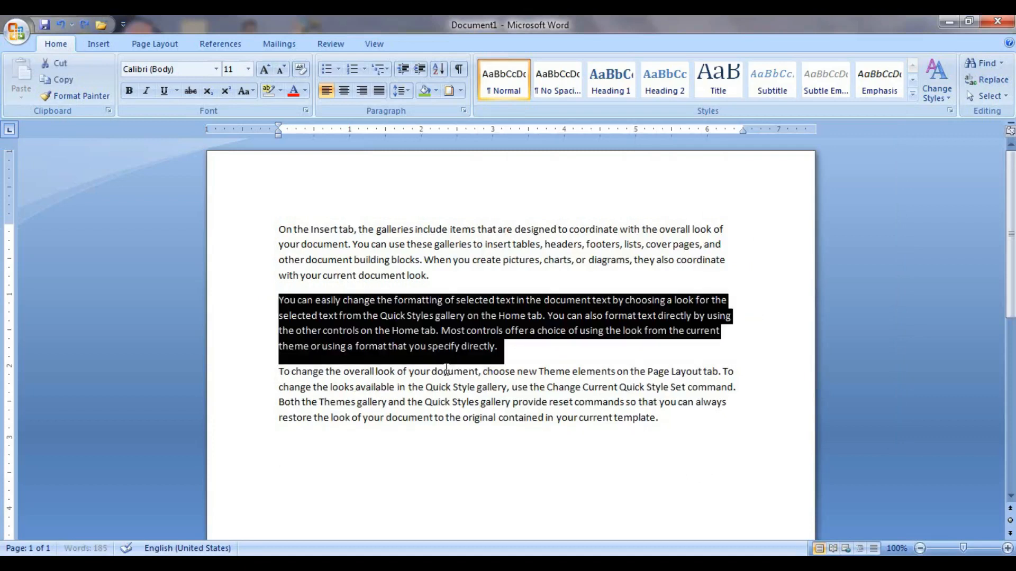
left_click(460, 94)
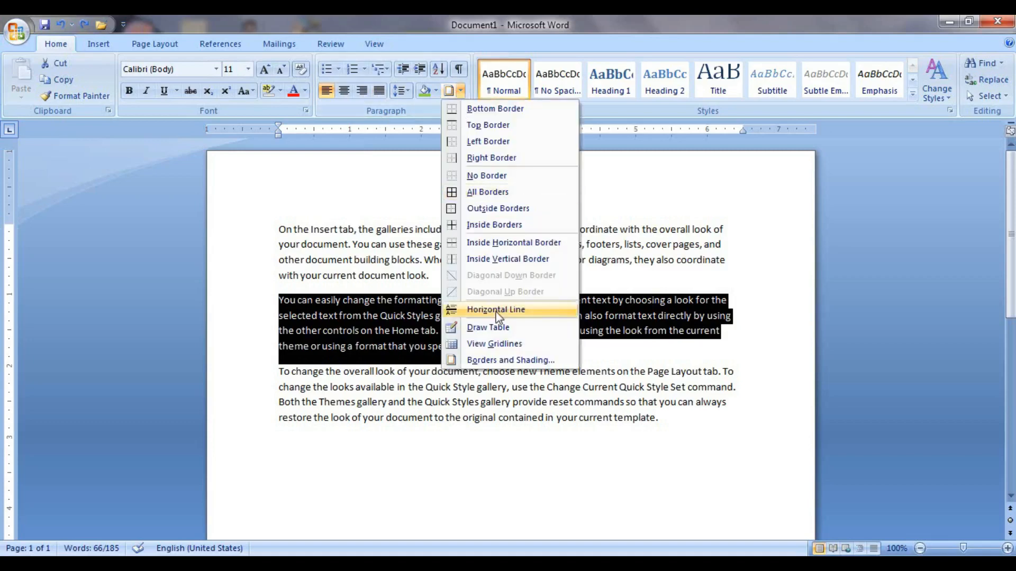
left_click(500, 359)
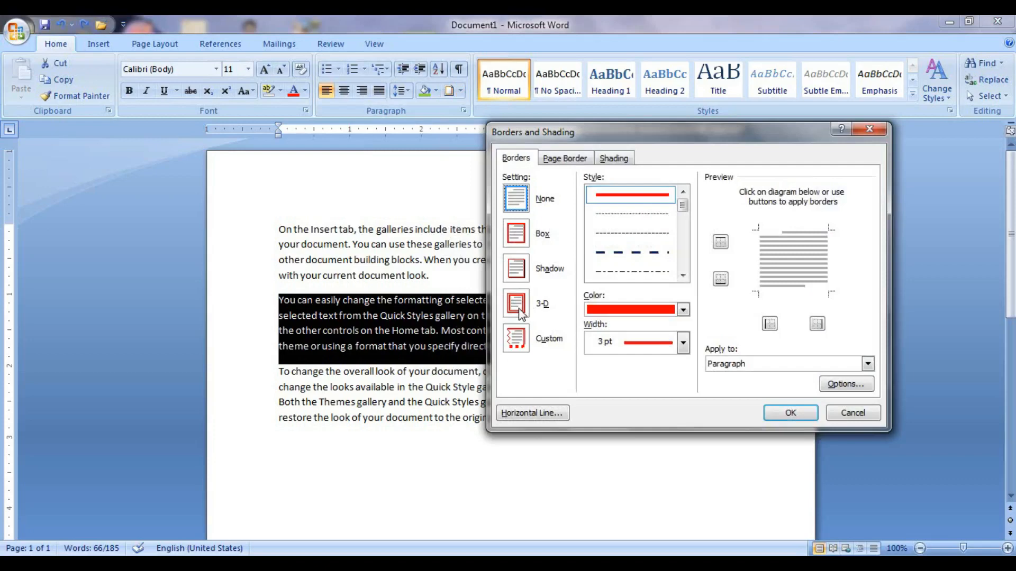
left_click(522, 314)
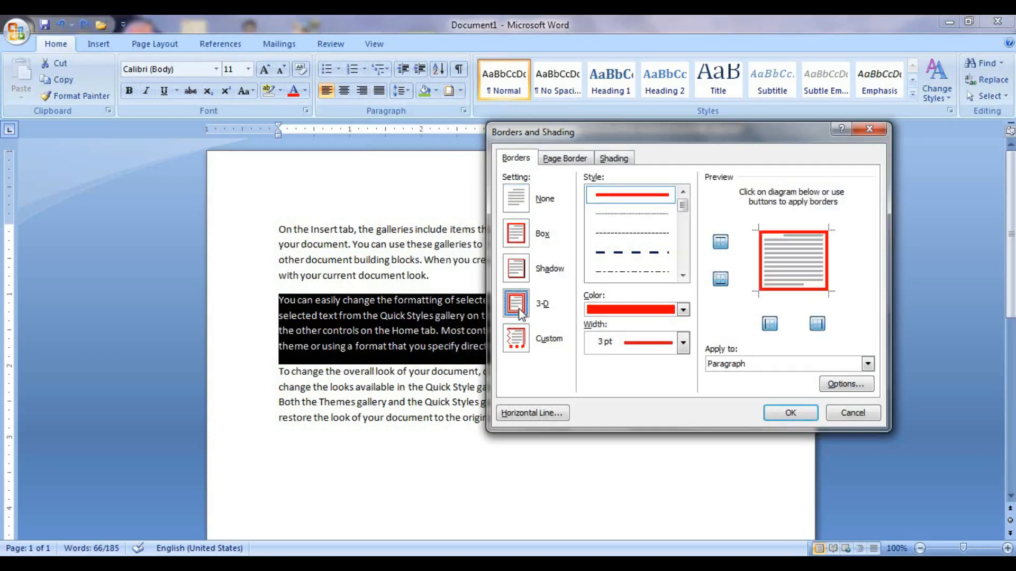
left_click(790, 413)
left_click(625, 429)
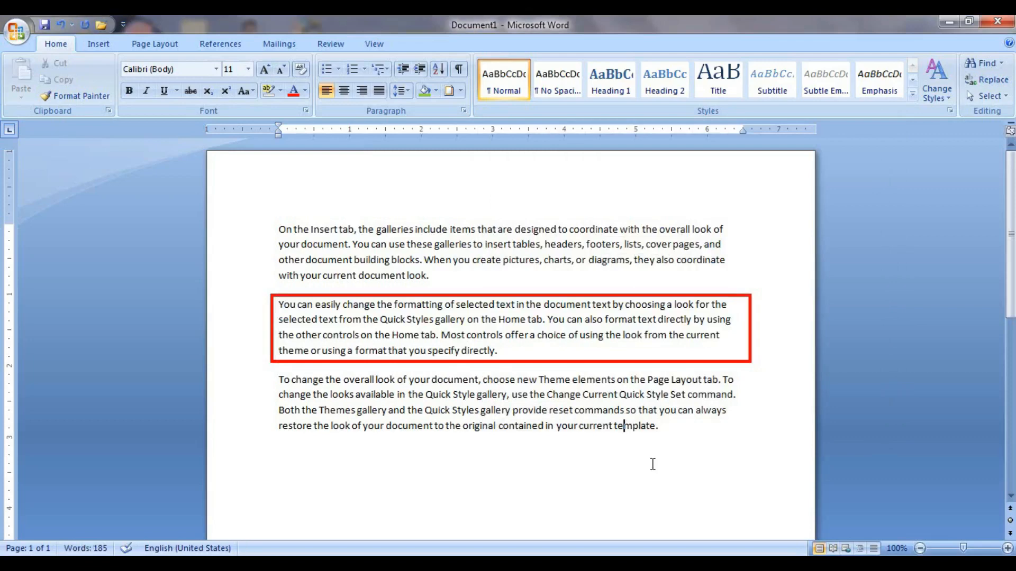
key("ctrl+z")
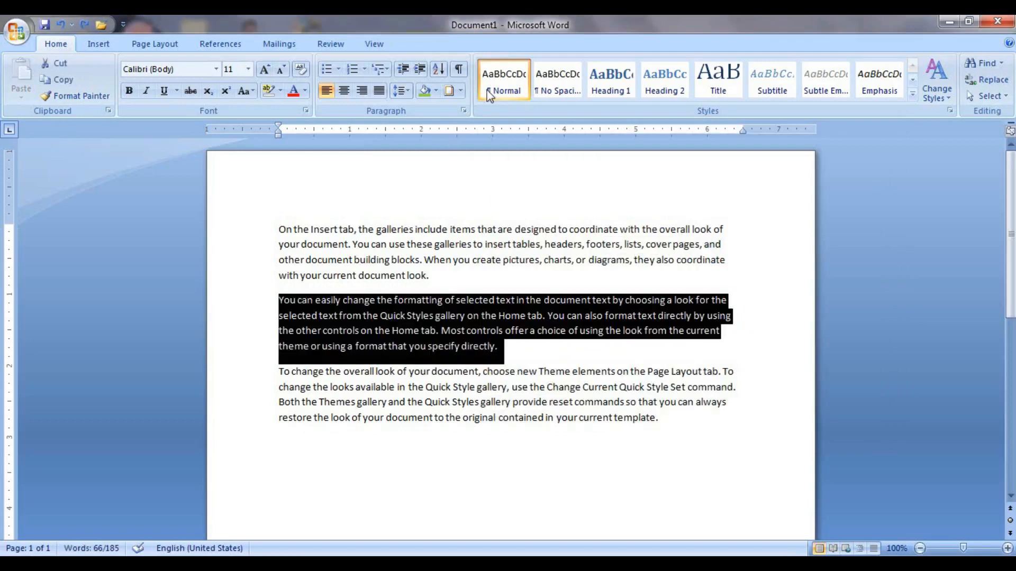
Use a Custom border to put red 3 pt lines on only the top and left edges.
left_click(459, 91)
left_click(510, 360)
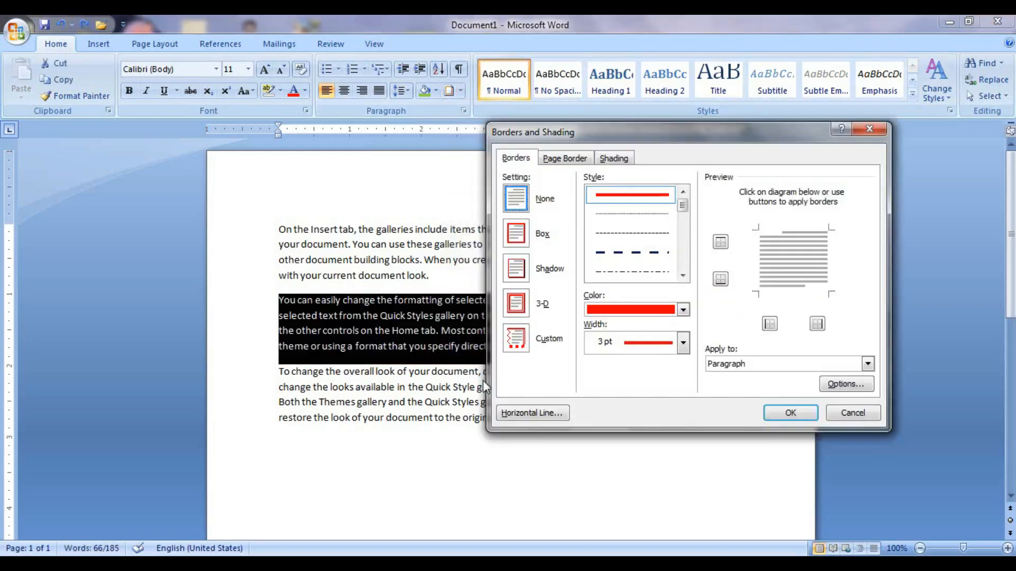
left_click(516, 343)
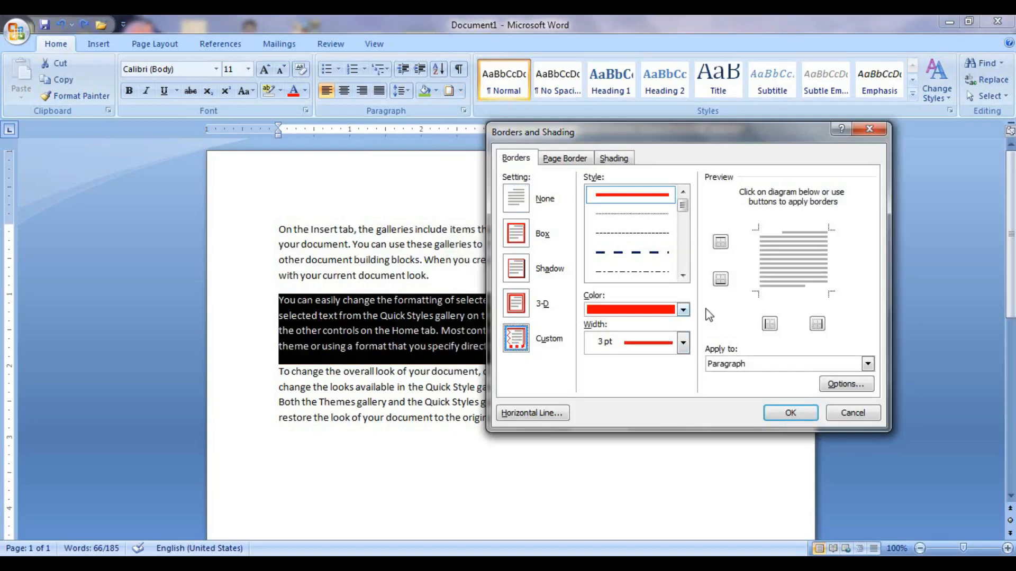
left_click(794, 231)
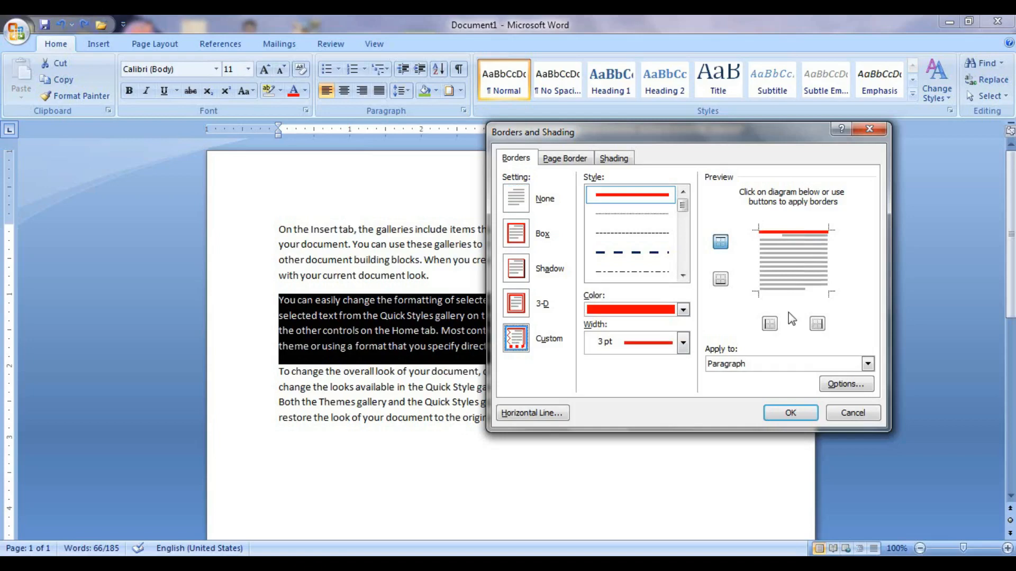
left_click(770, 323)
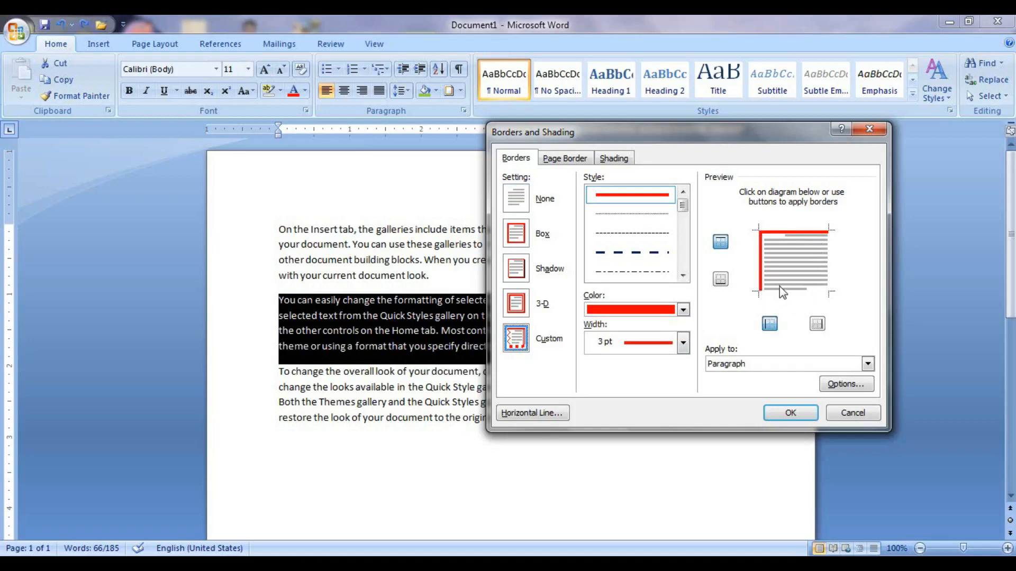
left_click(790, 413)
left_click(712, 419)
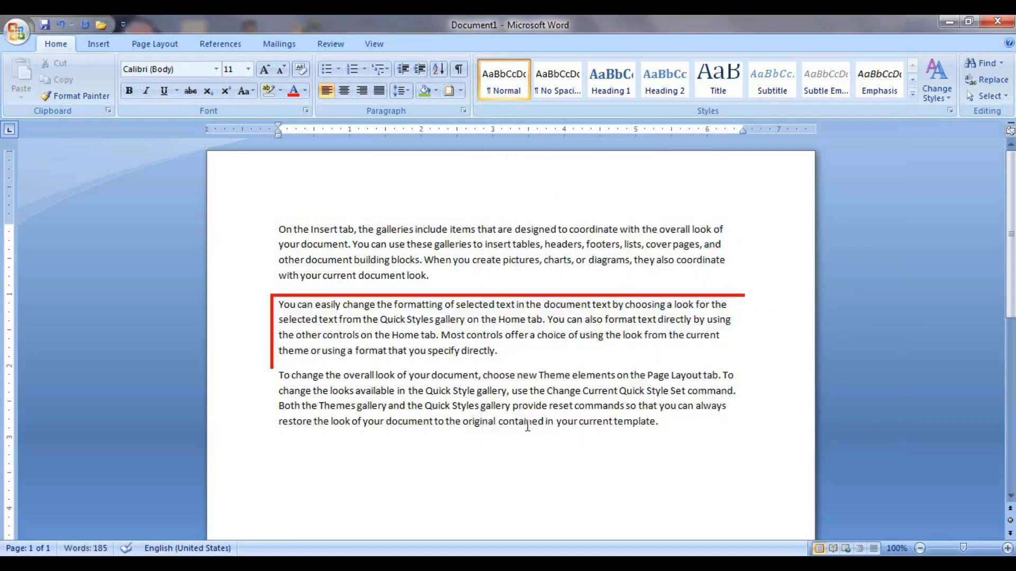
Bring up Borders and Shading at its Page Border tab.
left_click(460, 94)
left_click(489, 364)
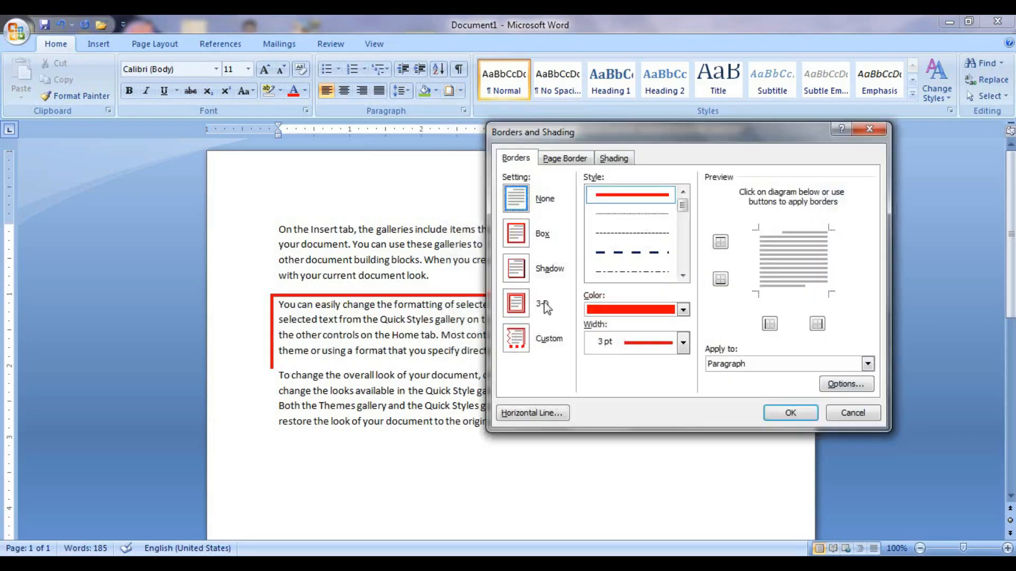
left_click(556, 167)
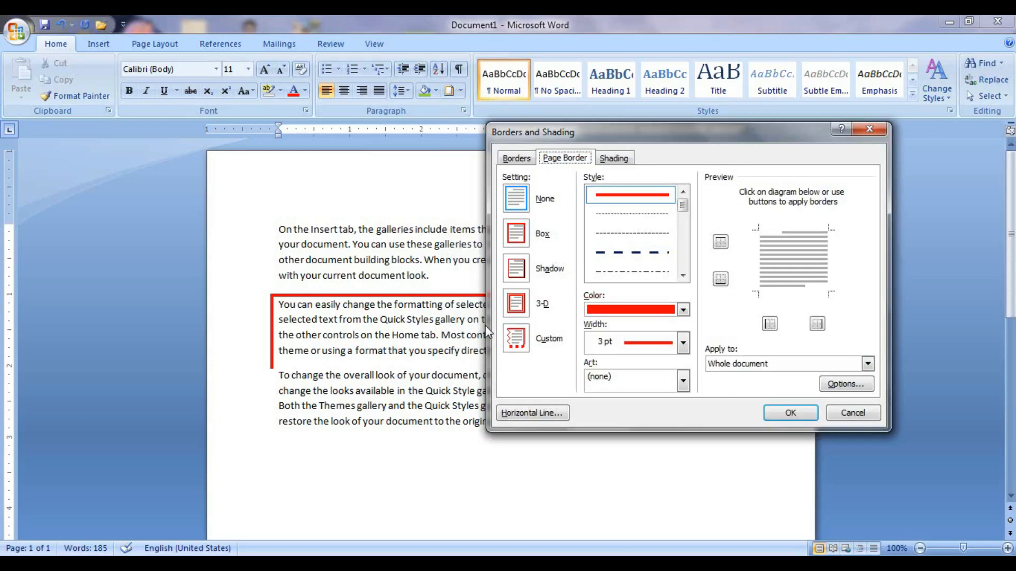
left_click(508, 159)
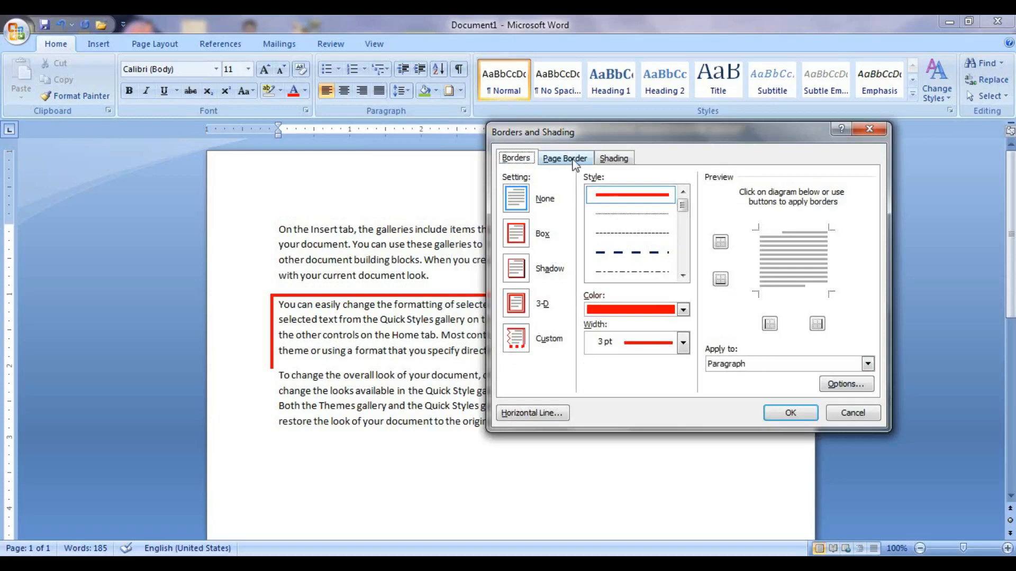
left_click(573, 160)
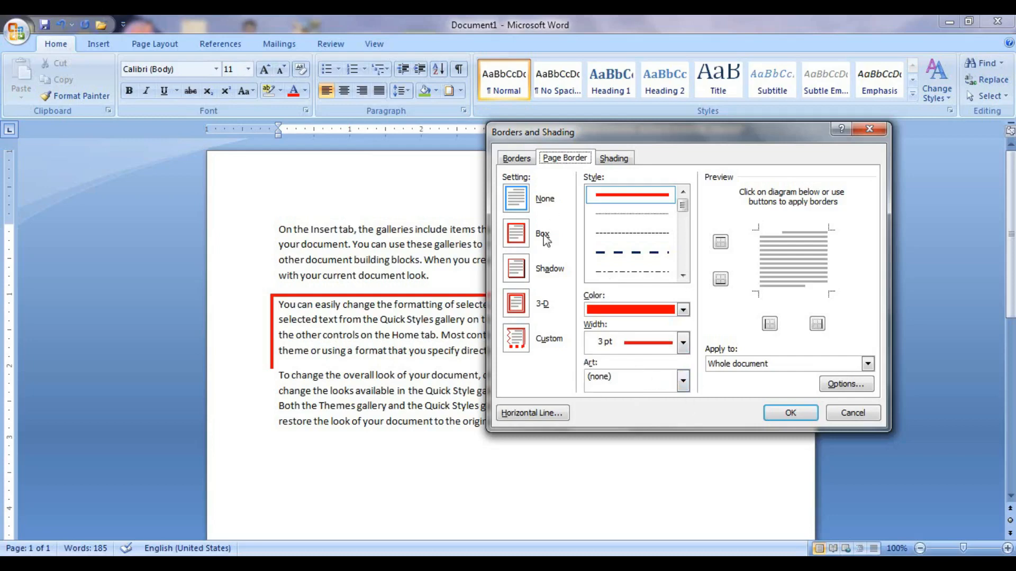
Choose a black Box page border using the floral Art design.
left_click(521, 235)
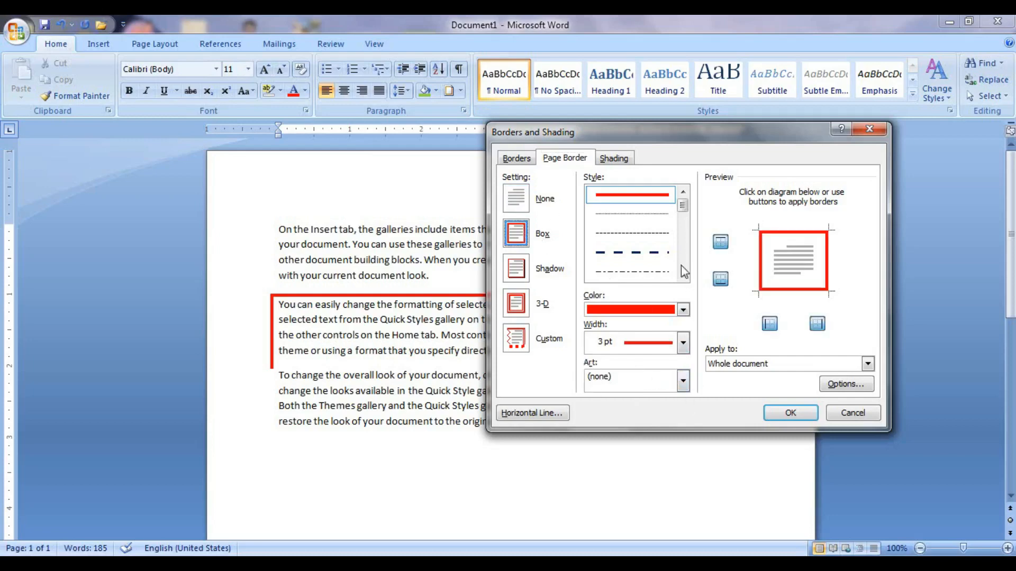
left_click(683, 310)
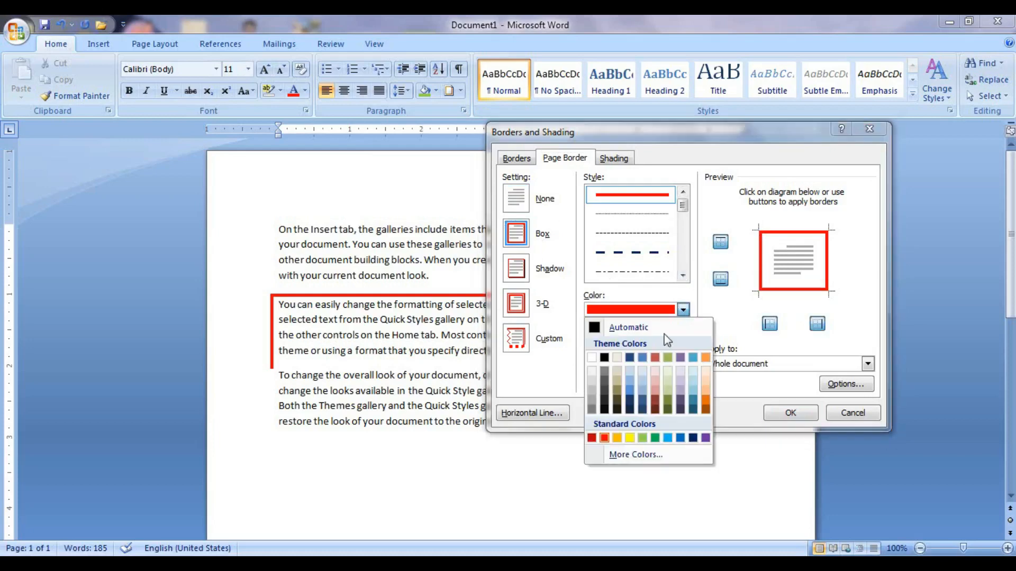
left_click(605, 408)
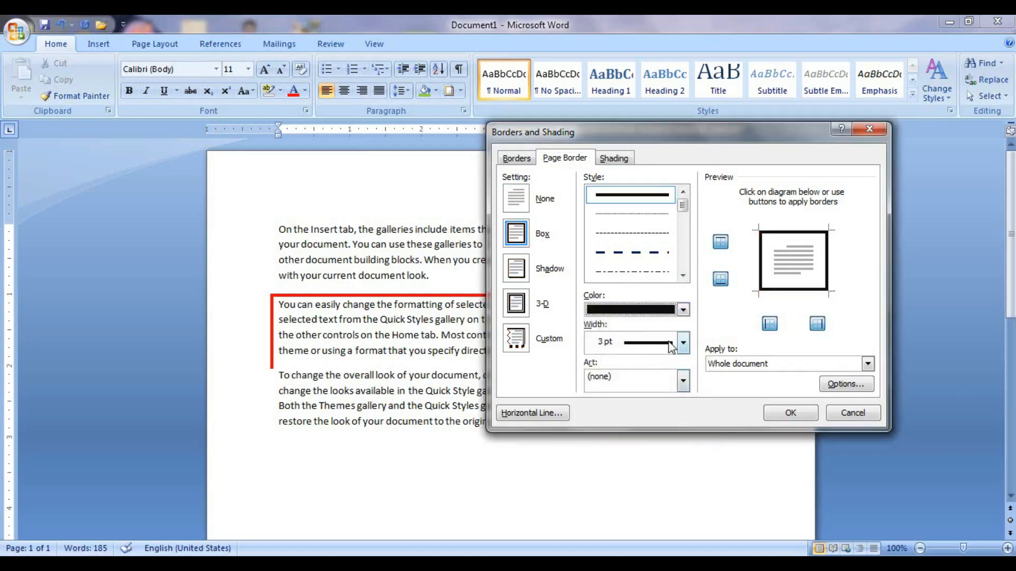
left_click(684, 385)
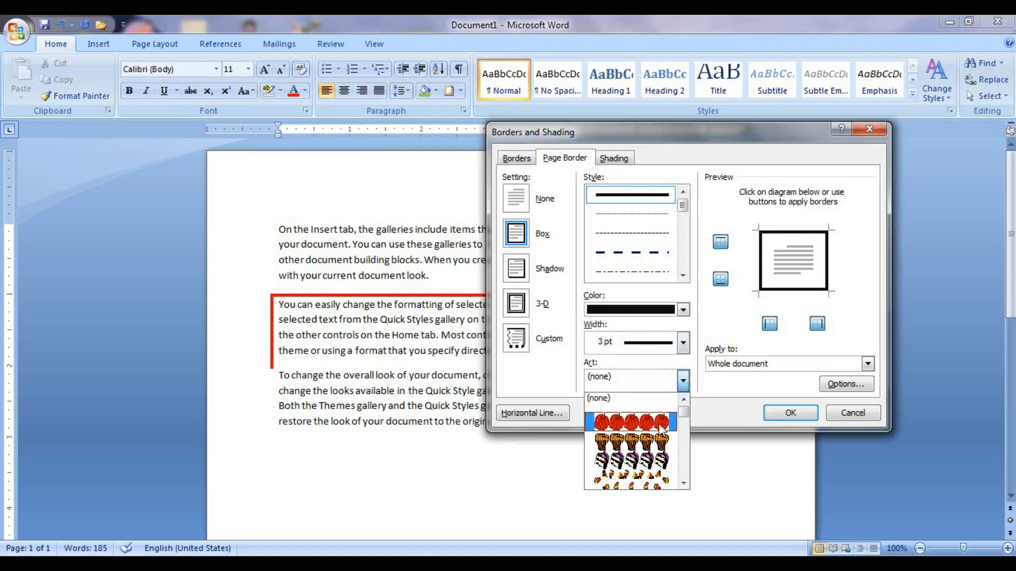
scroll(662, 433, "down", 5)
scroll(661, 432, "down", 8)
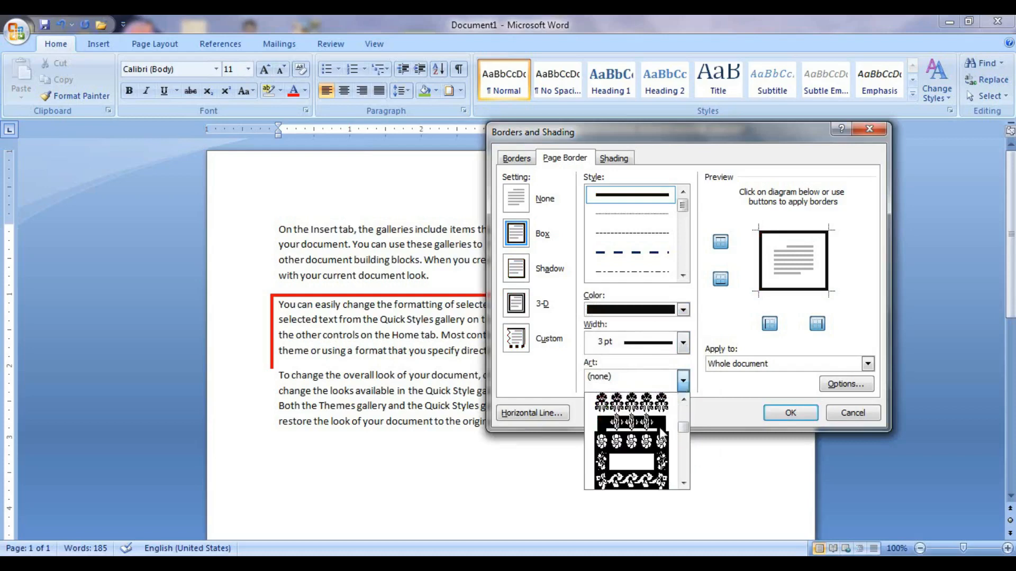
left_click(627, 445)
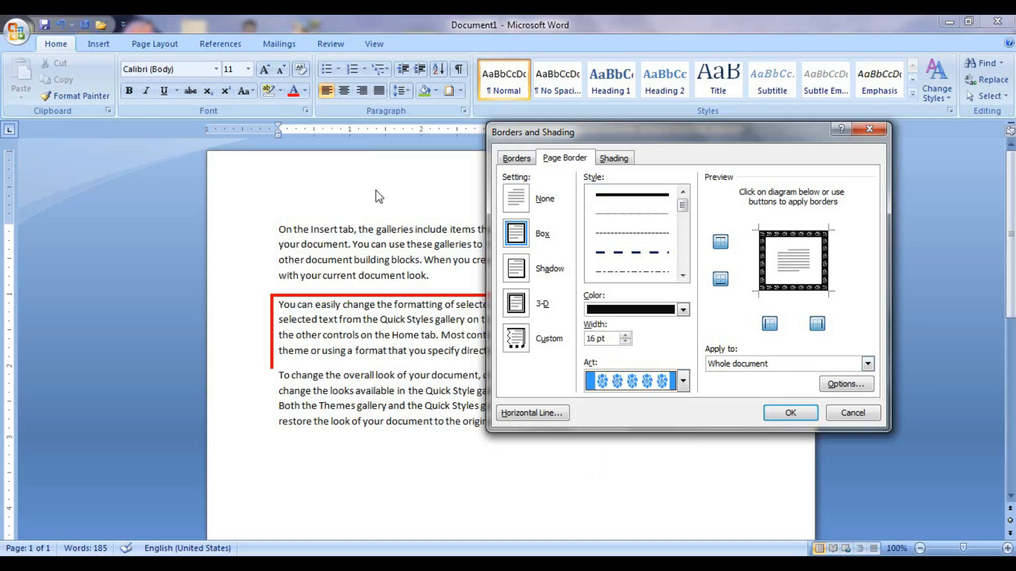
Apply the floral art page border, test it with a Ctrl+Enter page break, then remove the break.
left_click(804, 413)
scroll(693, 374, "down", 10)
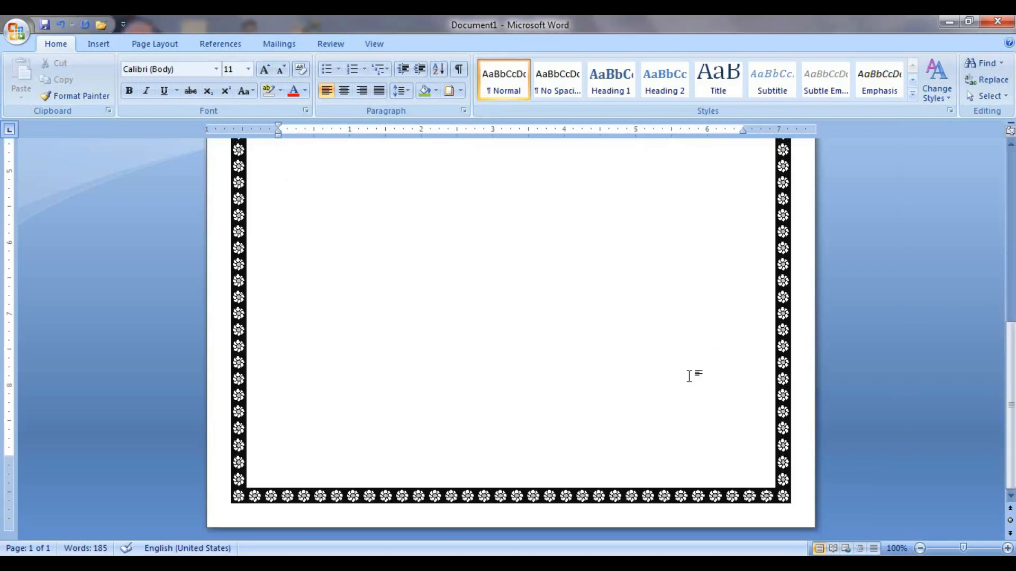
scroll(693, 375, "up", 10)
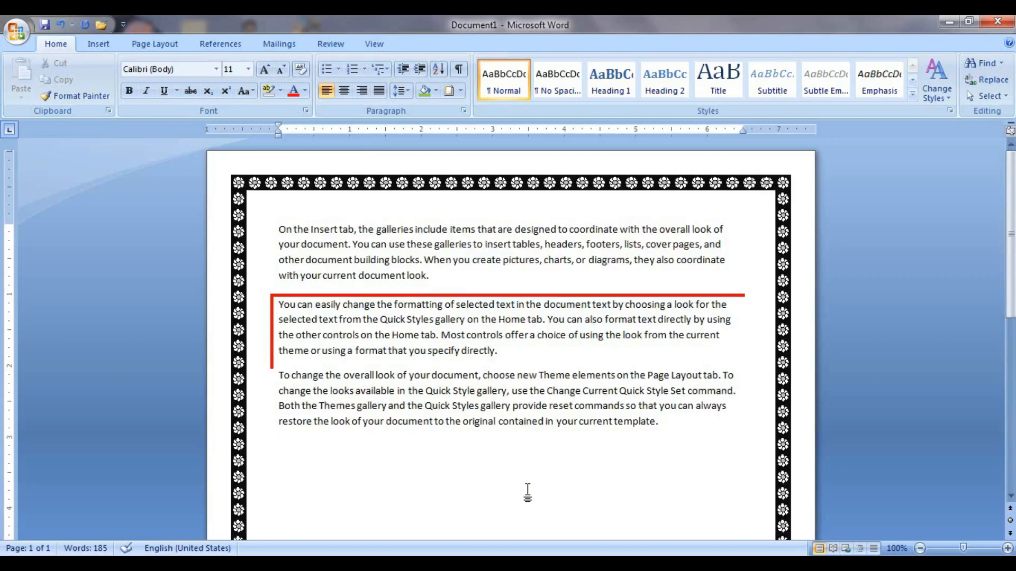
key("ctrl+Return")
scroll(528, 492, "down", 6)
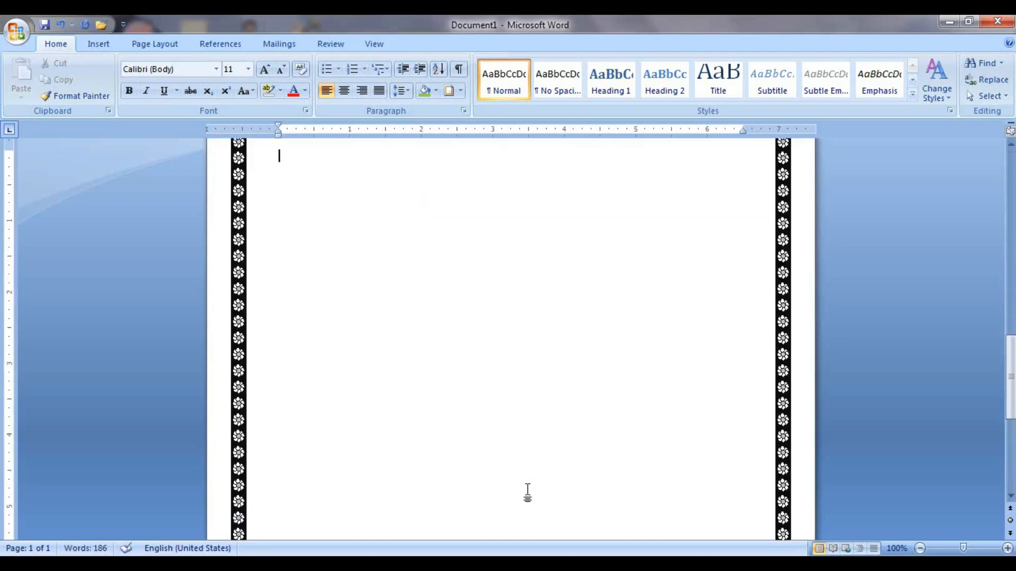
scroll(527, 492, "down", 3)
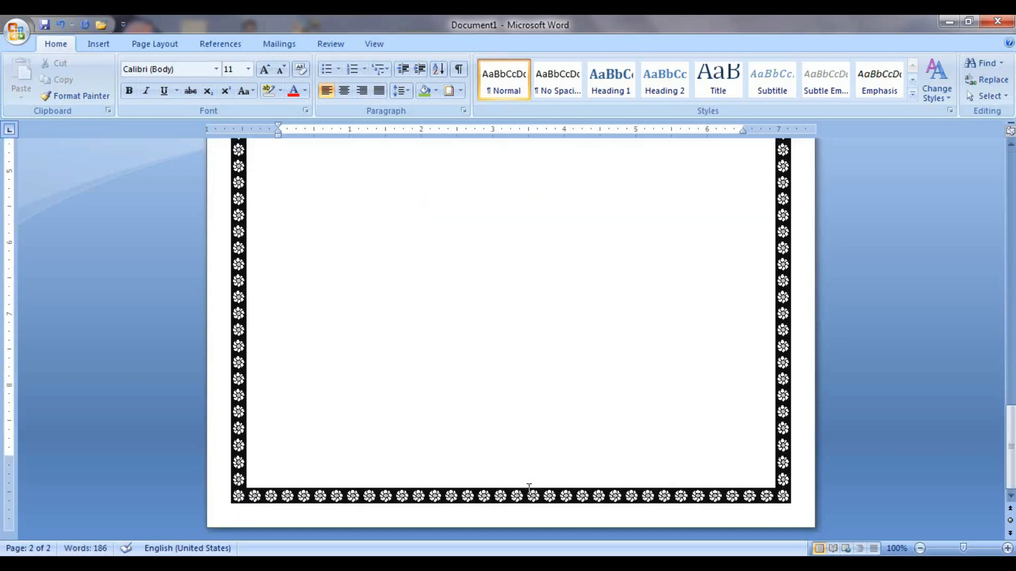
key("BackSpace")
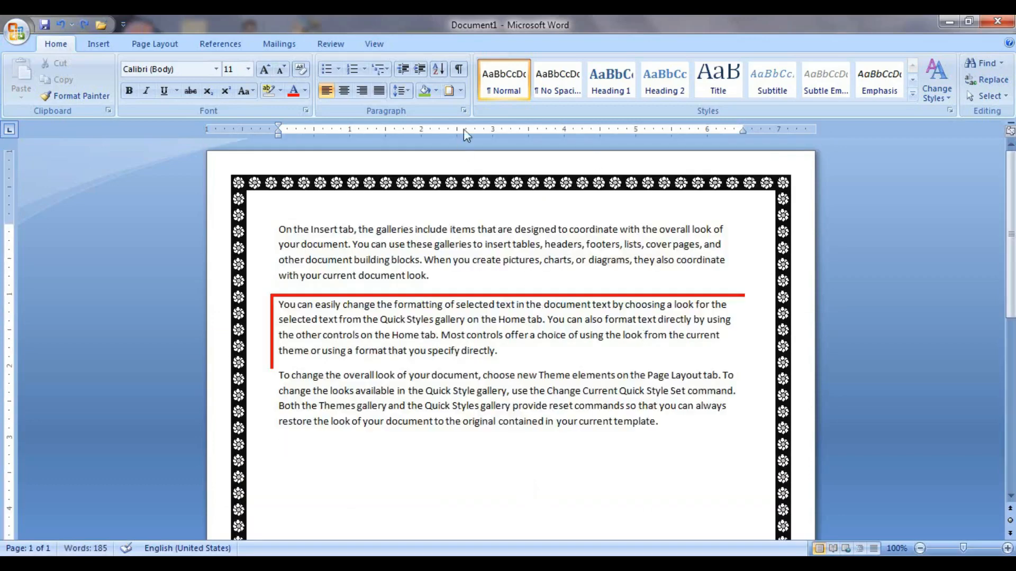
Set the page border to None to remove the floral art border.
left_click(460, 90)
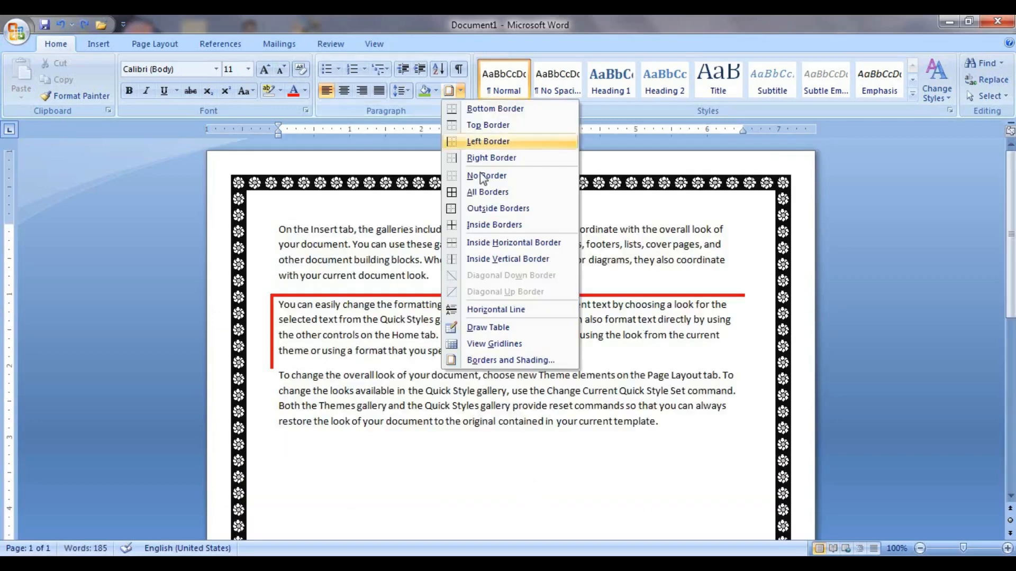
left_click(496, 362)
left_click(561, 157)
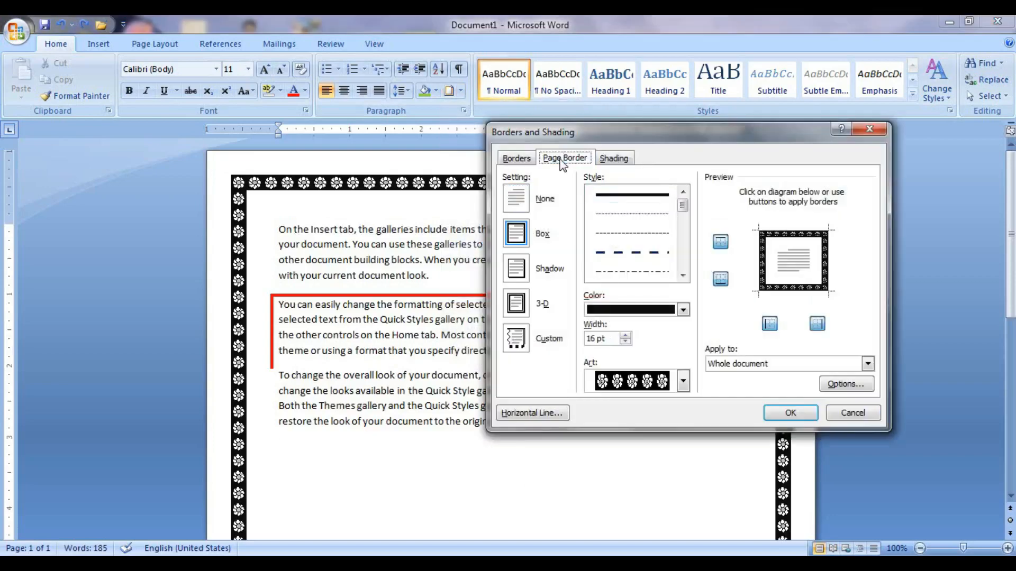
left_click(527, 199)
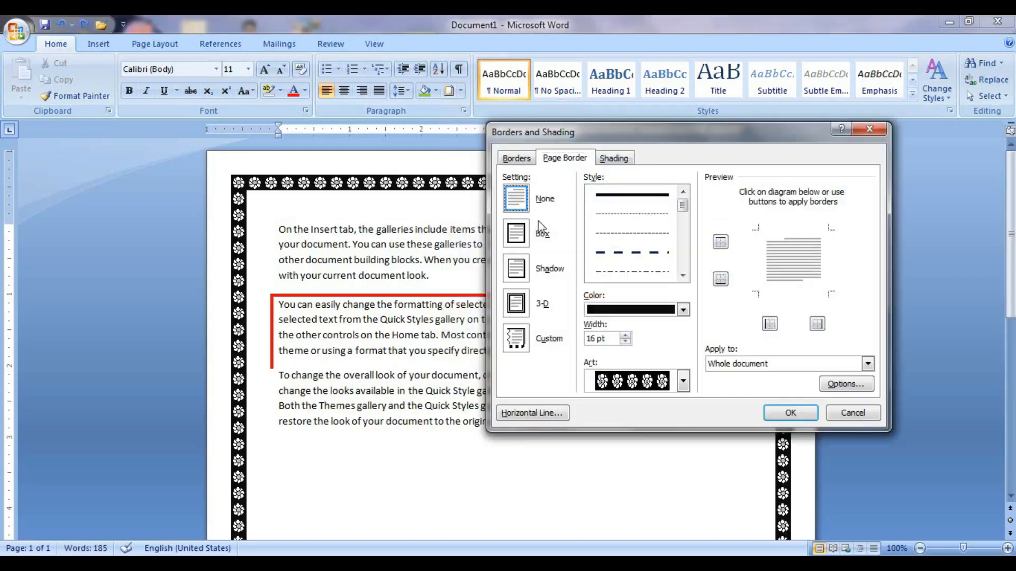
left_click(790, 415)
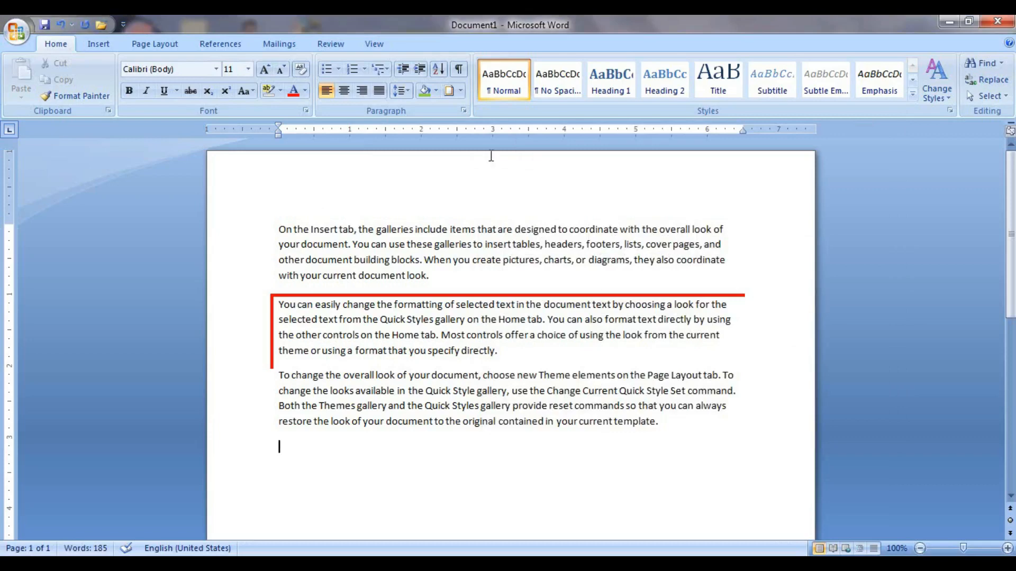
View the Shading tab of Borders and Shading, then close it unchanged.
left_click(461, 91)
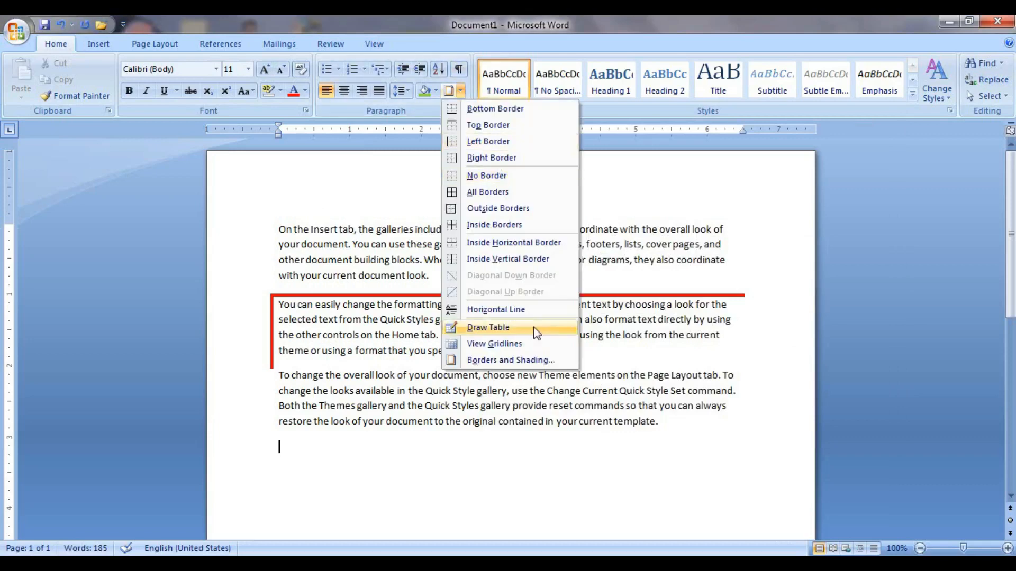
left_click(532, 360)
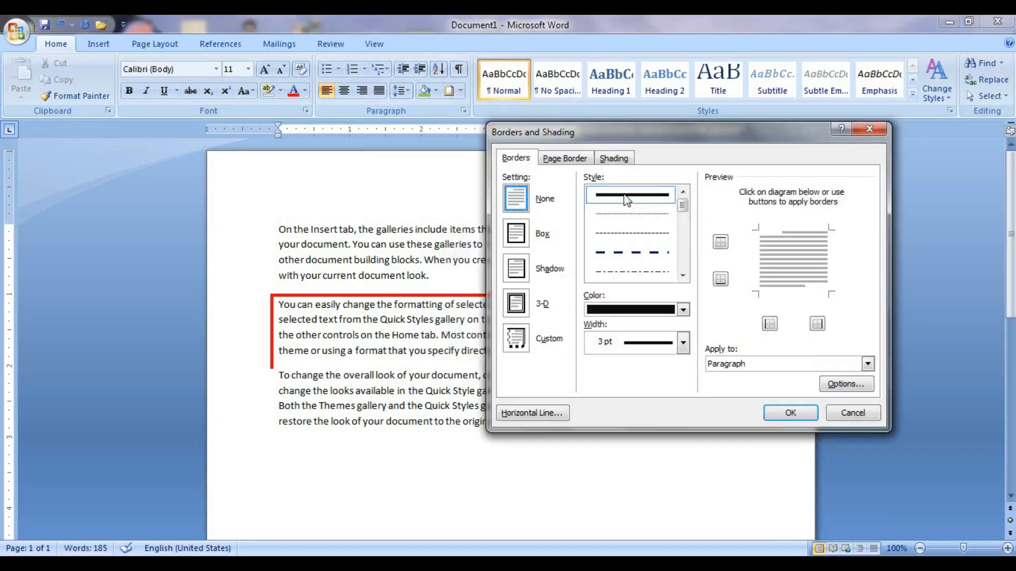
left_click(612, 161)
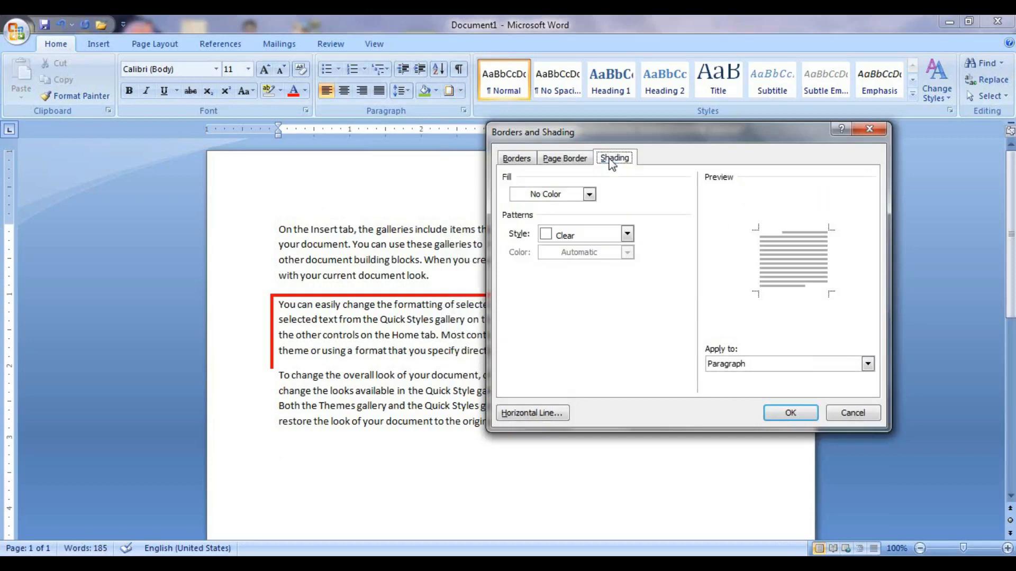
left_click(869, 130)
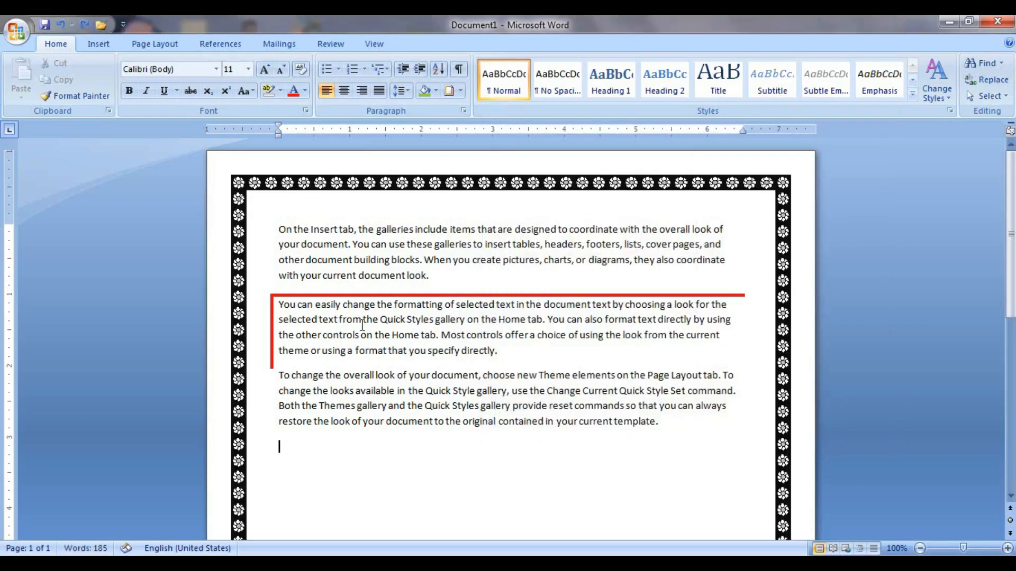
Shade the second paragraph with a light green fill, then undo the shading.
triple_click(360, 322)
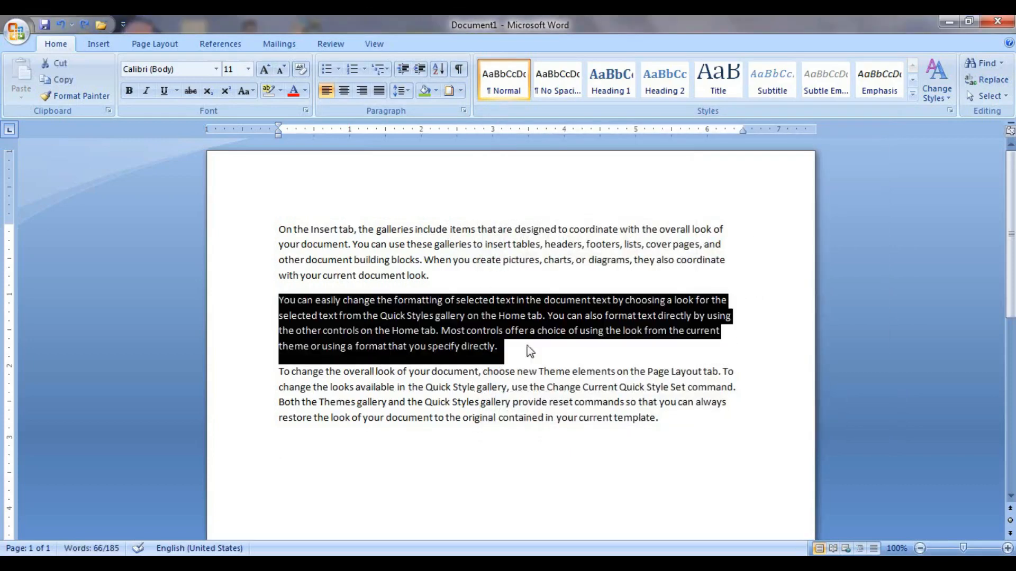
left_click(436, 91)
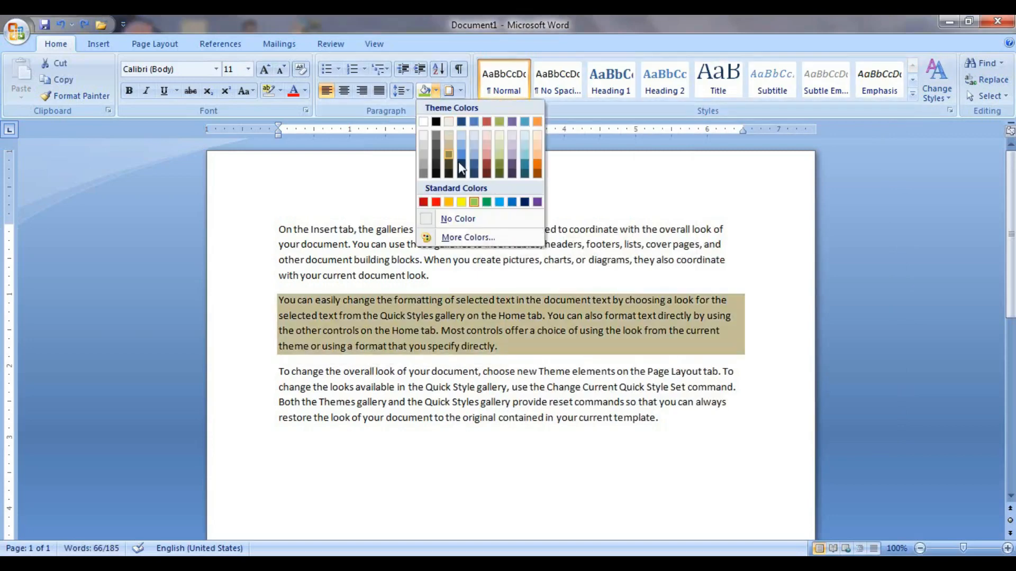
left_click(461, 91)
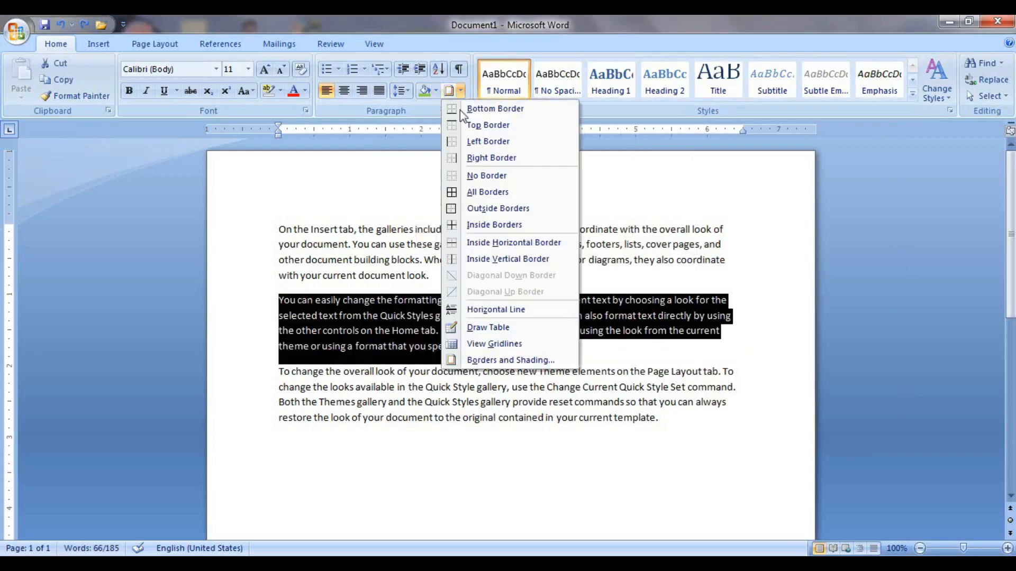
left_click(496, 360)
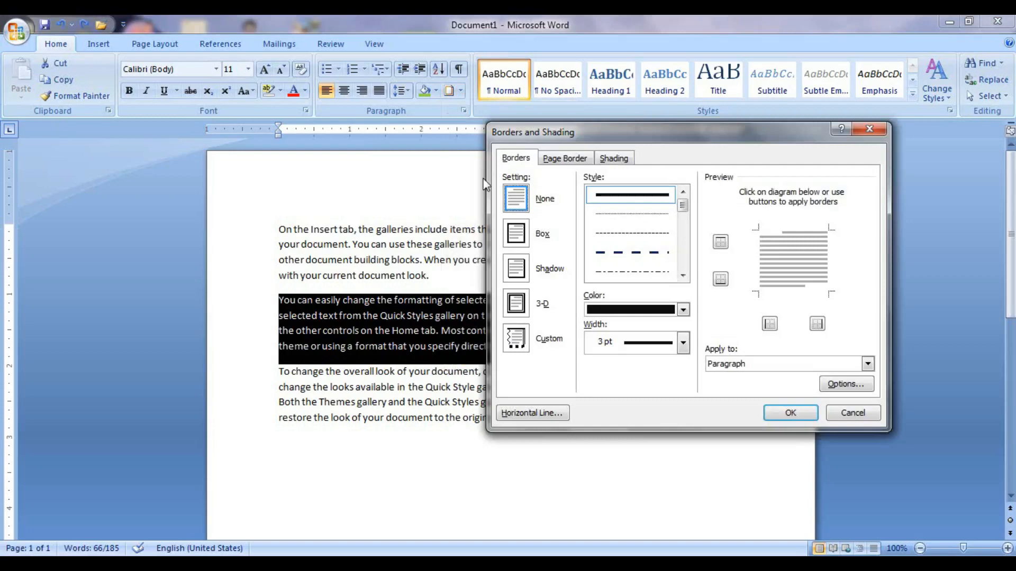
left_click(614, 157)
left_click_drag(649, 136, 762, 135)
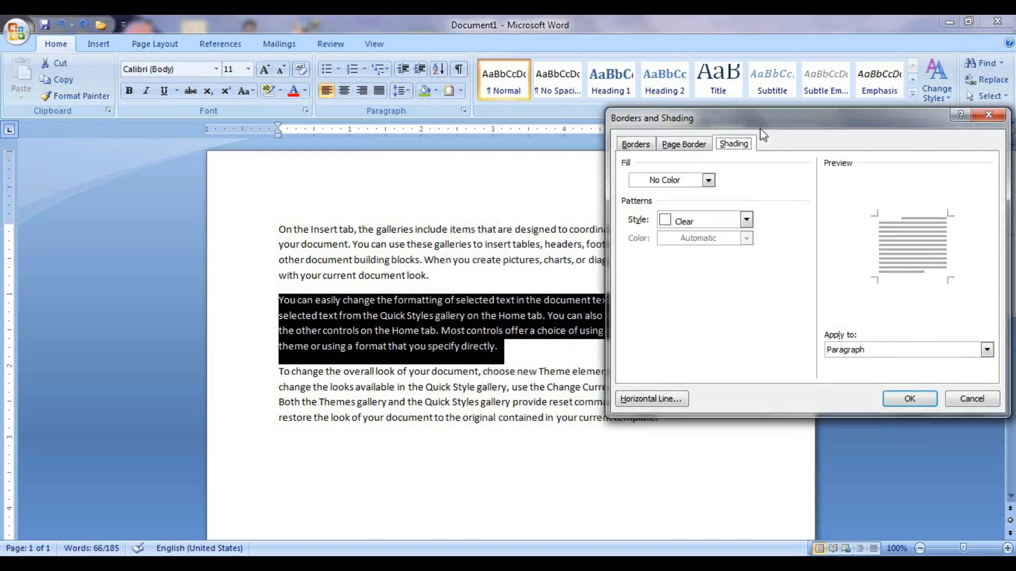
left_click(708, 181)
left_click(687, 290)
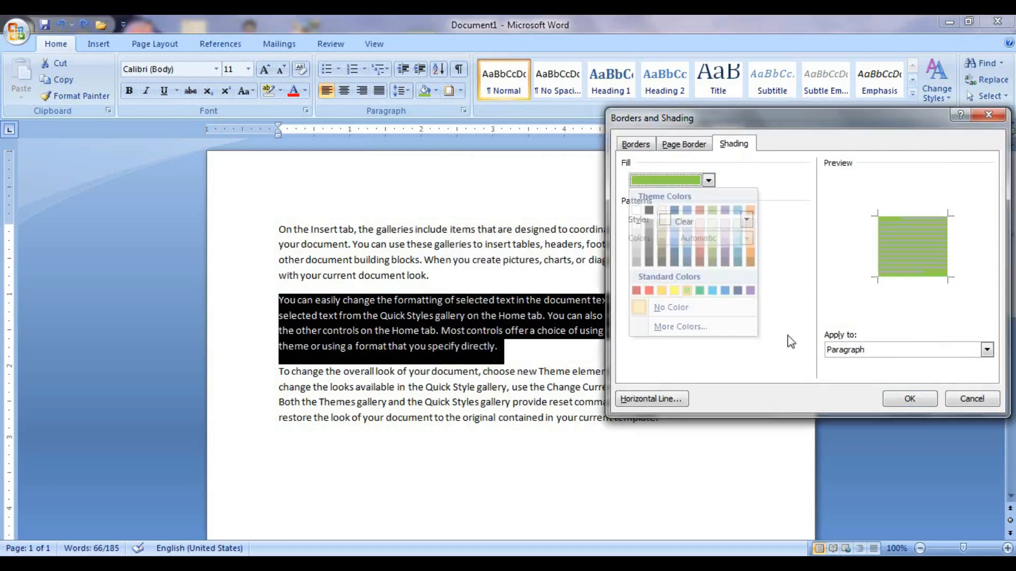
left_click(903, 397)
key("Right")
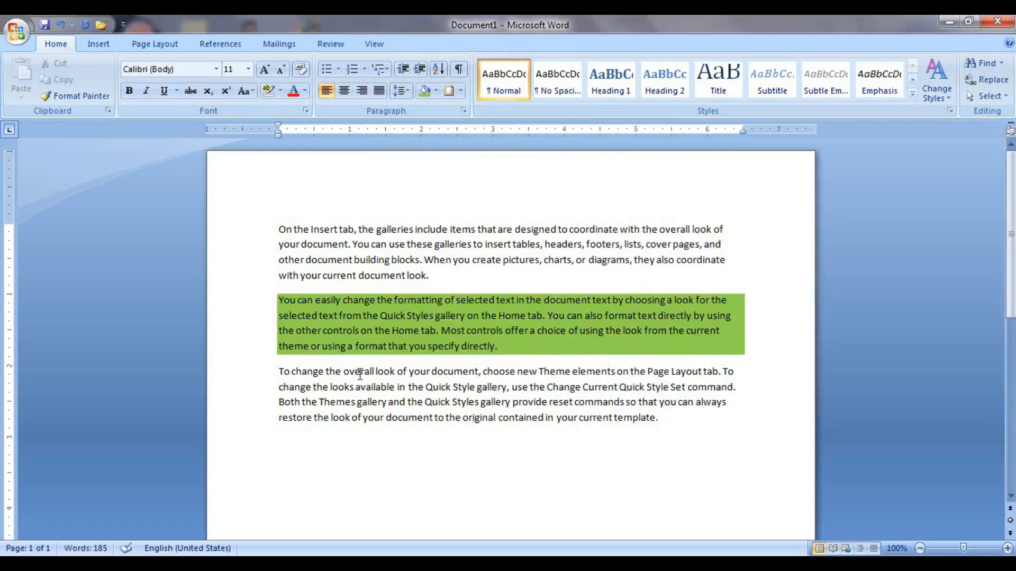
key("ctrl+shift+Up")
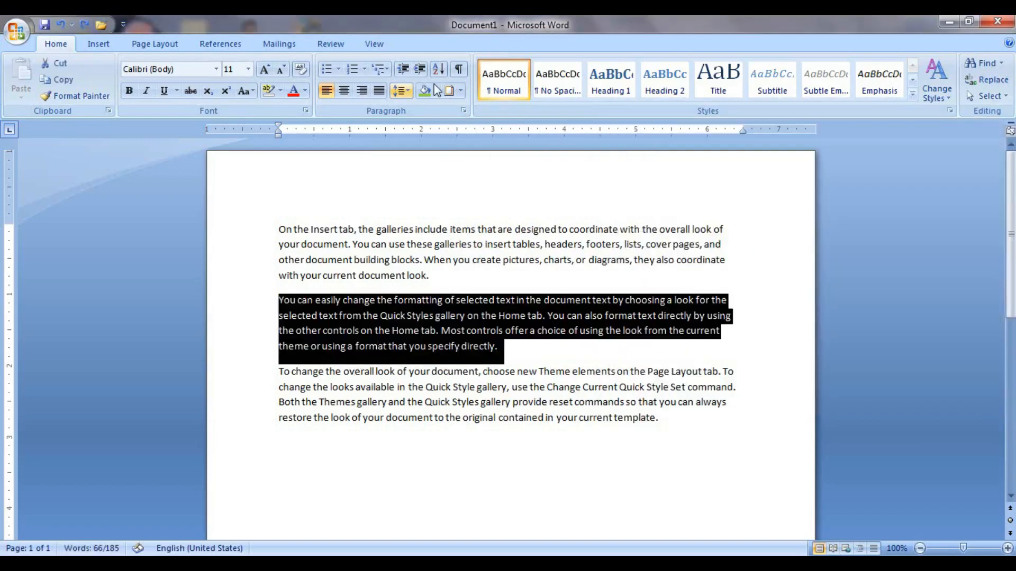
Shade the second paragraph with a Dk Vertical stripe pattern in green from the Borders and Shading dialog.
left_click(462, 91)
left_click(510, 360)
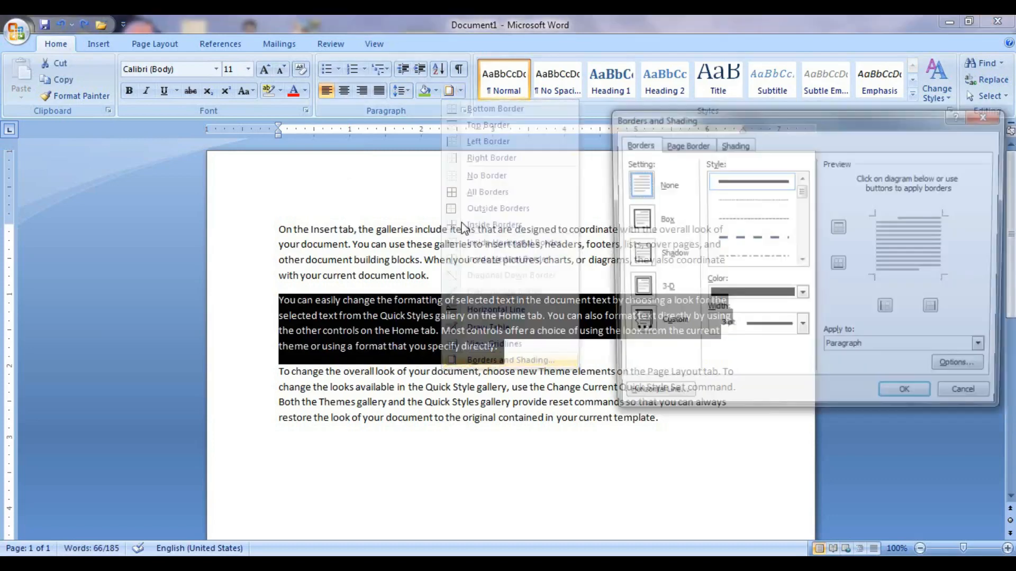
left_click(730, 151)
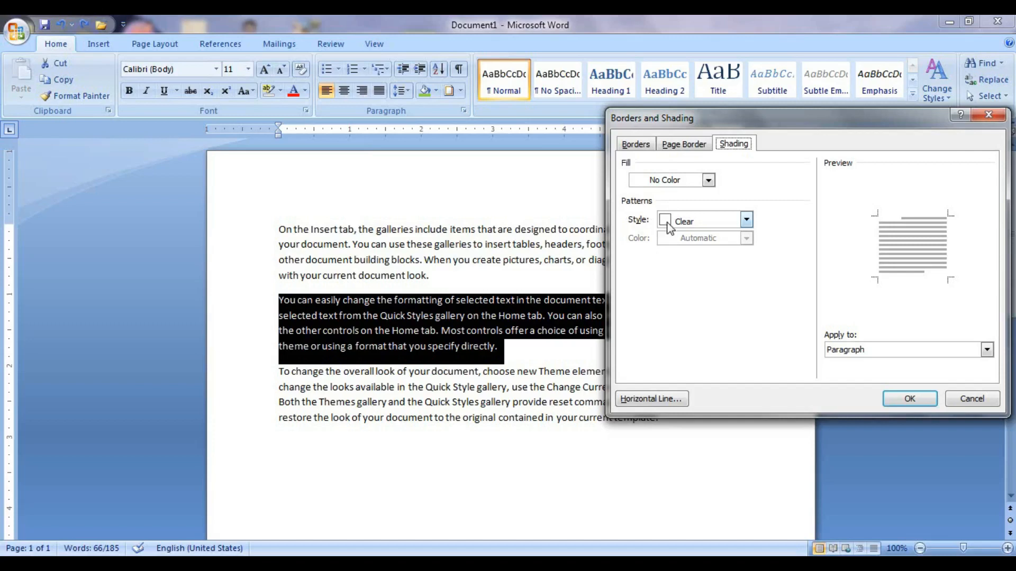
left_click(668, 222)
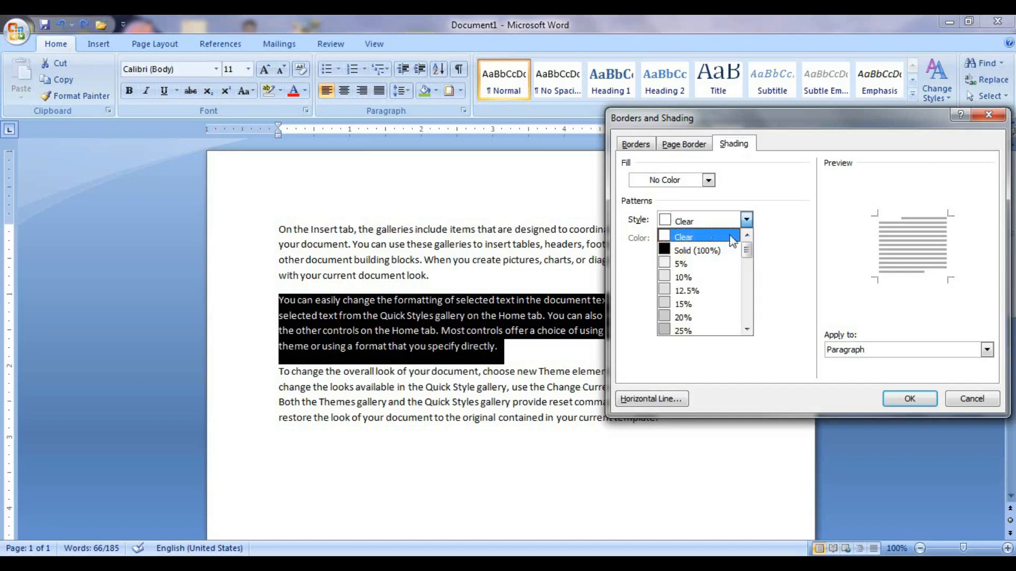
left_click_drag(746, 250, 762, 321)
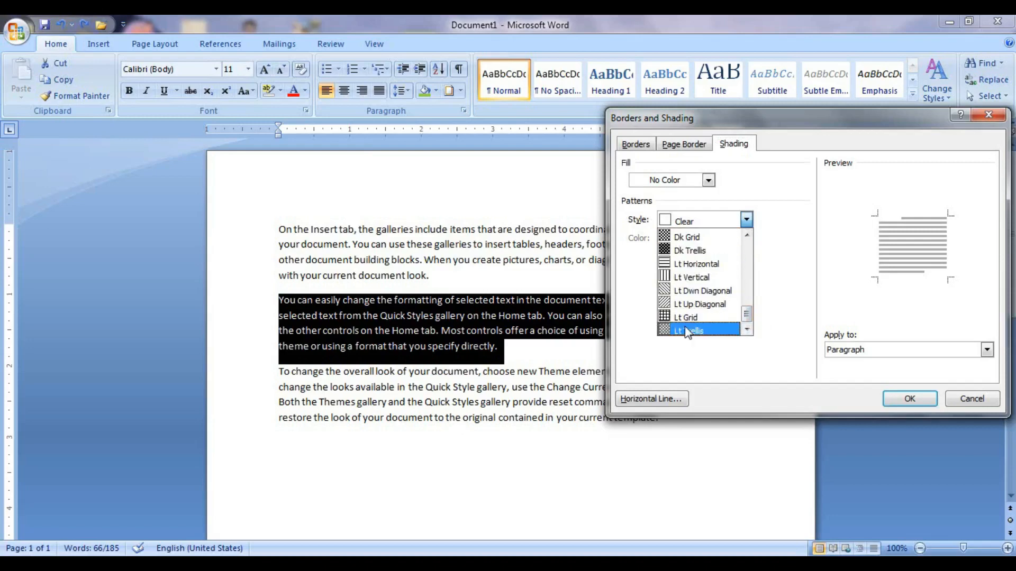
scroll(694, 273, "up", 1)
scroll(694, 276, "up", 4)
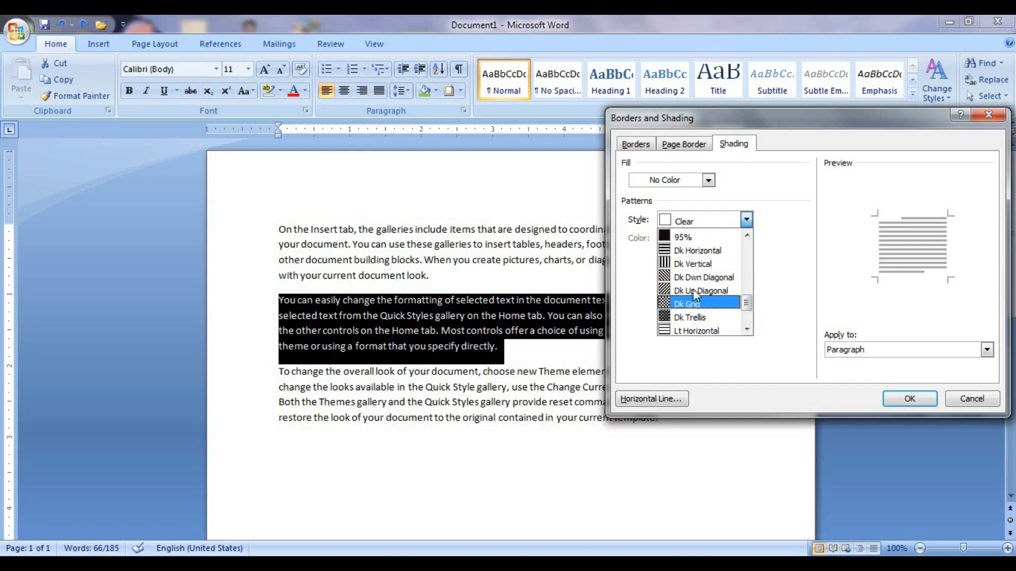
left_click(694, 264)
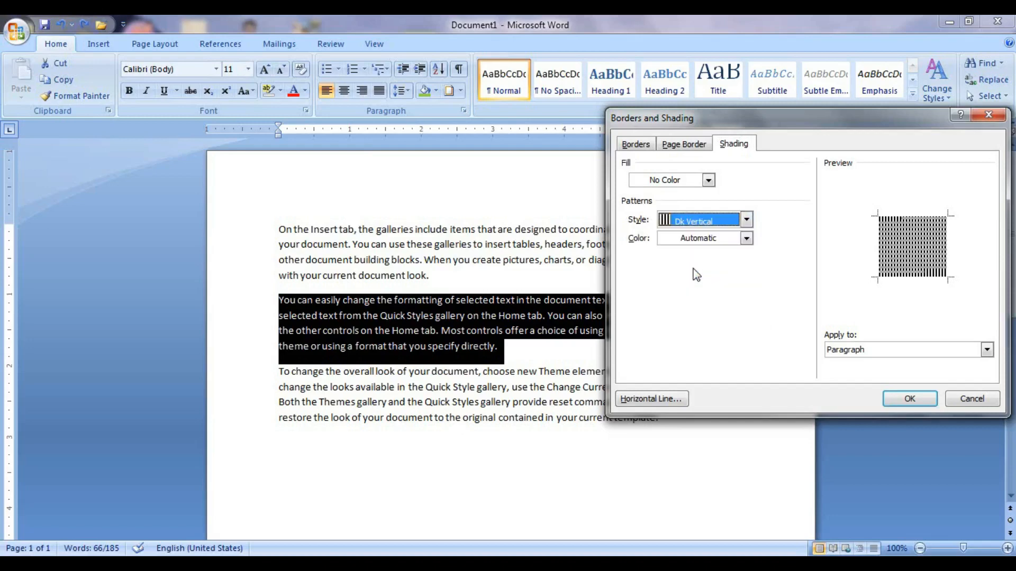
left_click(746, 238)
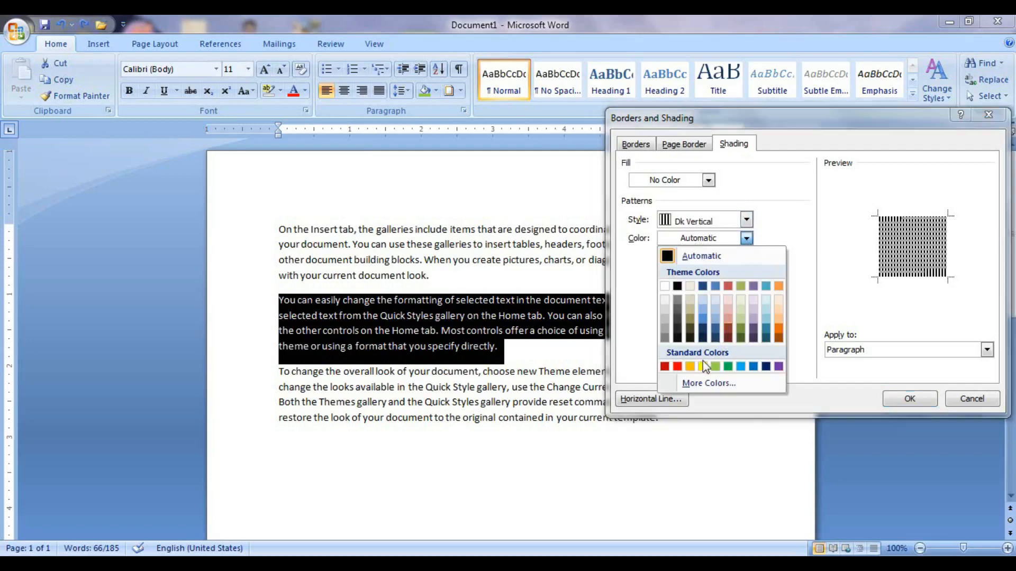
left_click(728, 366)
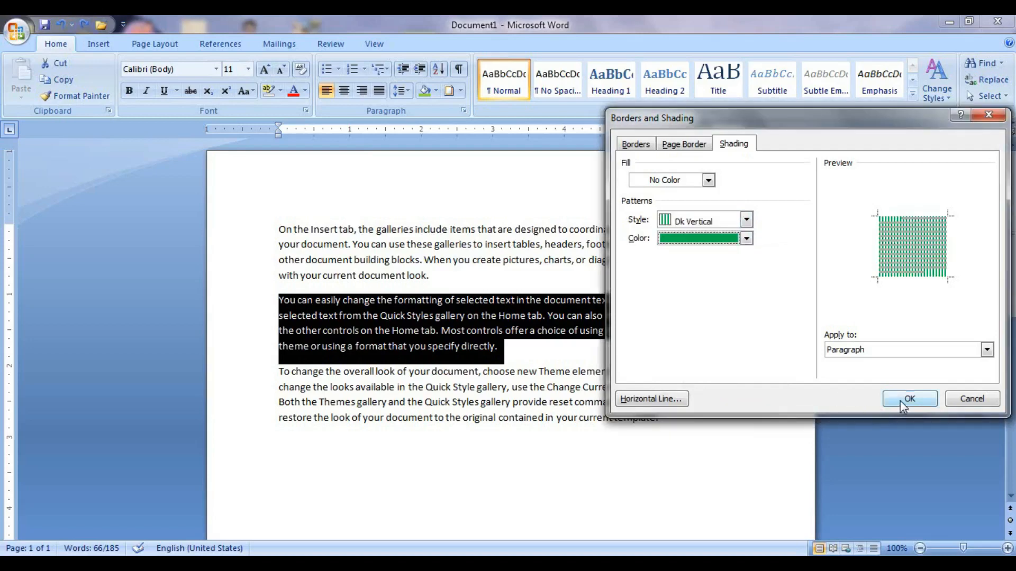
left_click(900, 401)
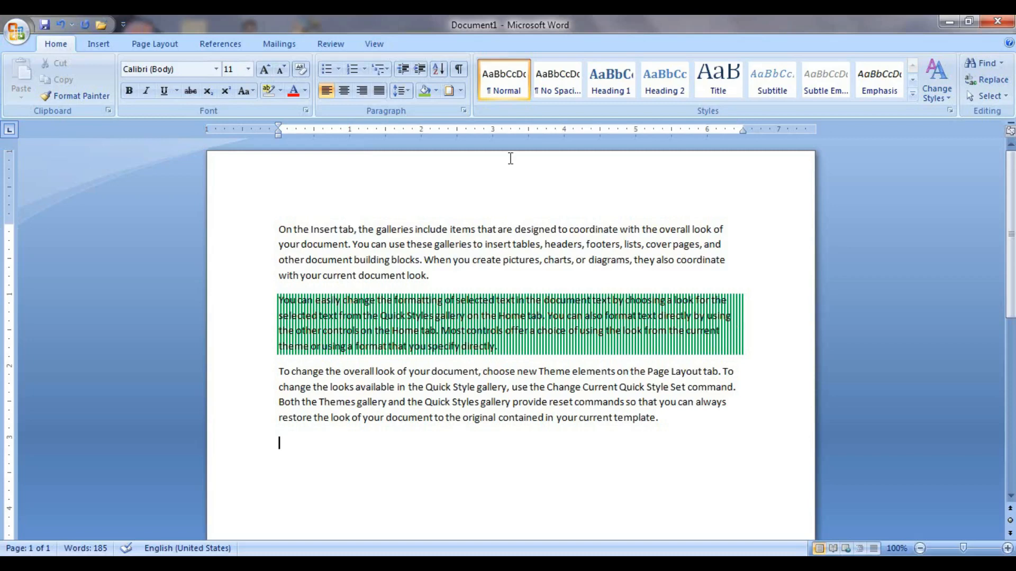
left_click(460, 91)
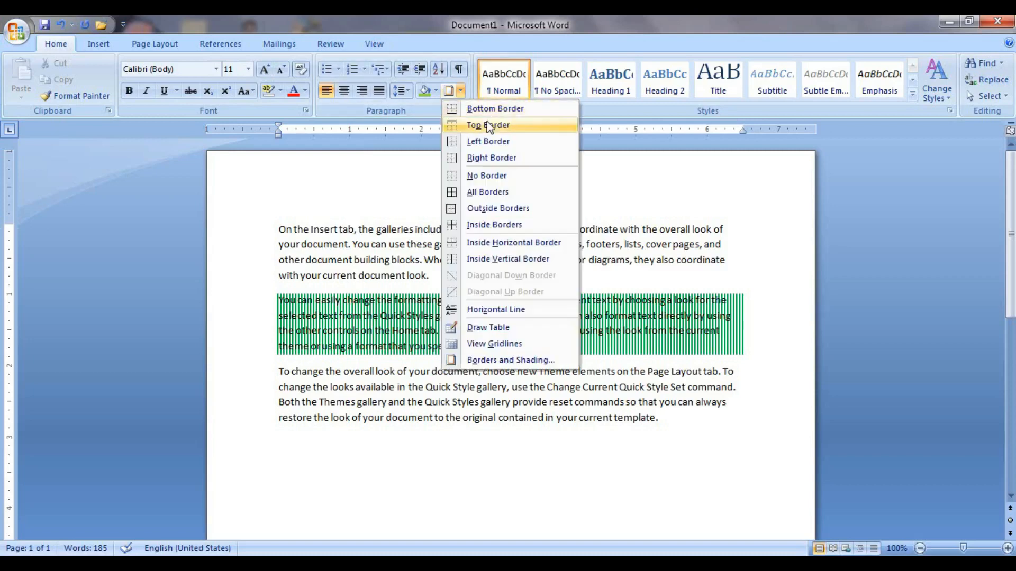
left_click(500, 365)
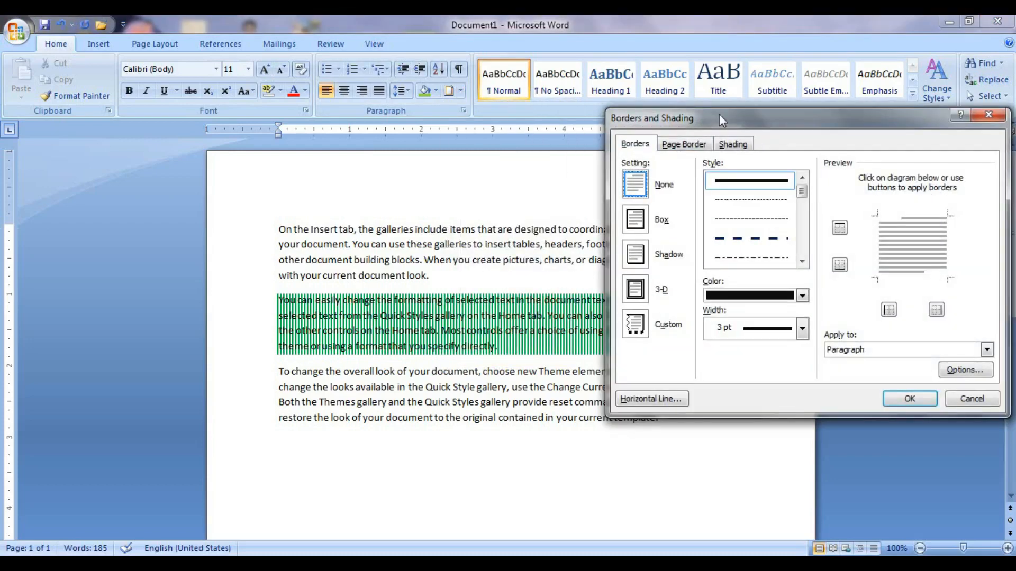
mouse_move(719, 113)
left_mouse_down()
mouse_move(471, 100)
mouse_move(455, 108)
left_mouse_up()
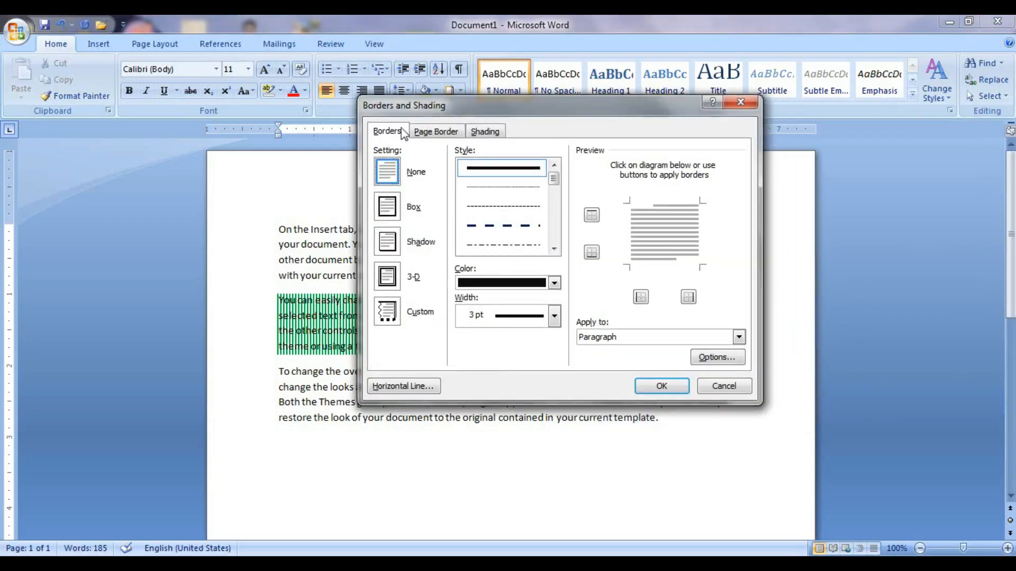
left_click(435, 132)
left_click(486, 132)
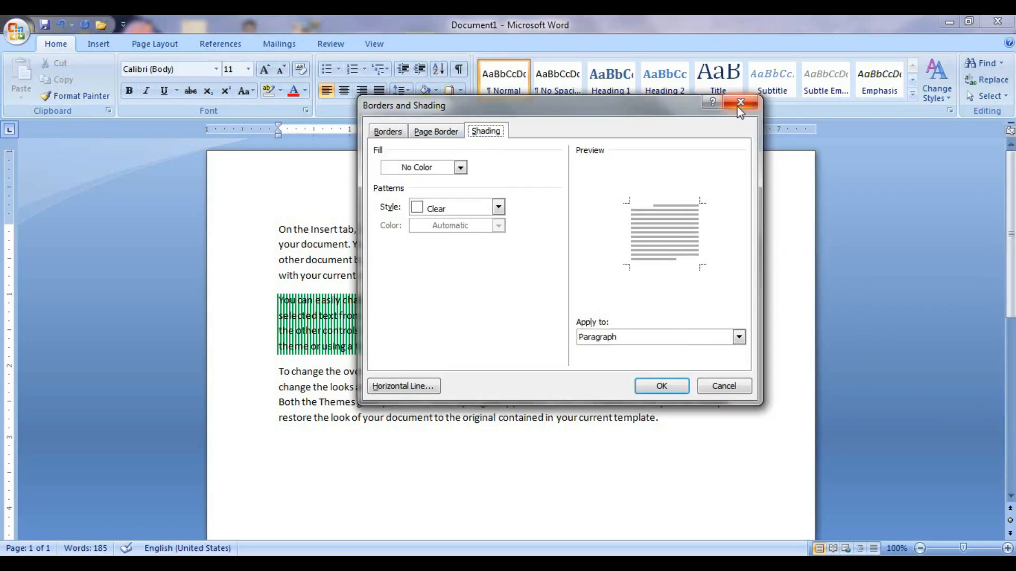
left_click(740, 104)
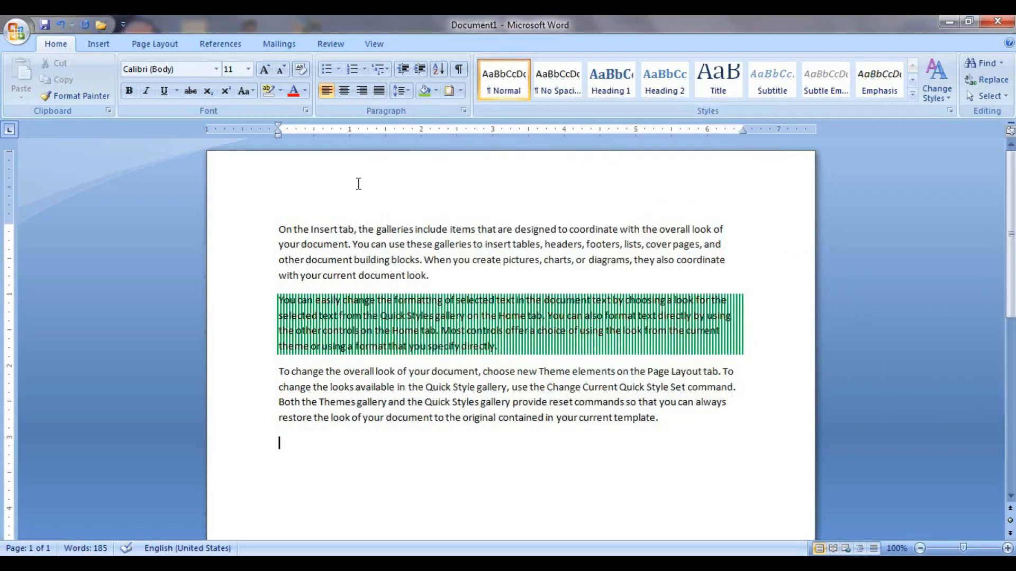